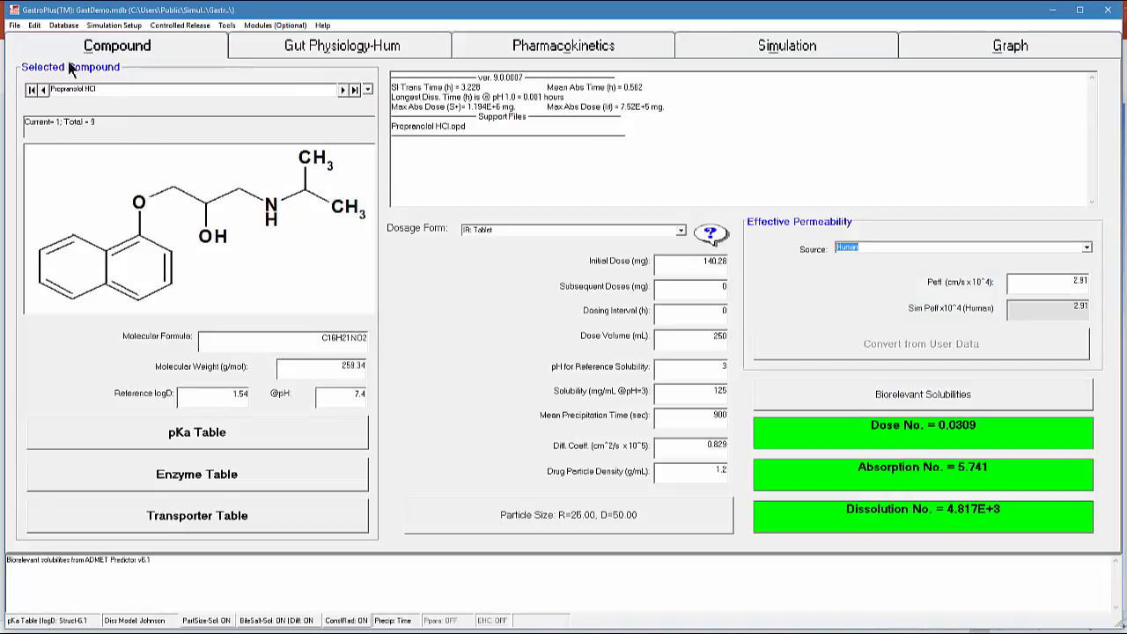
Start a new drug database and create a folder named LM inside the HLM-GP folder
click(14, 25)
click(20, 39)
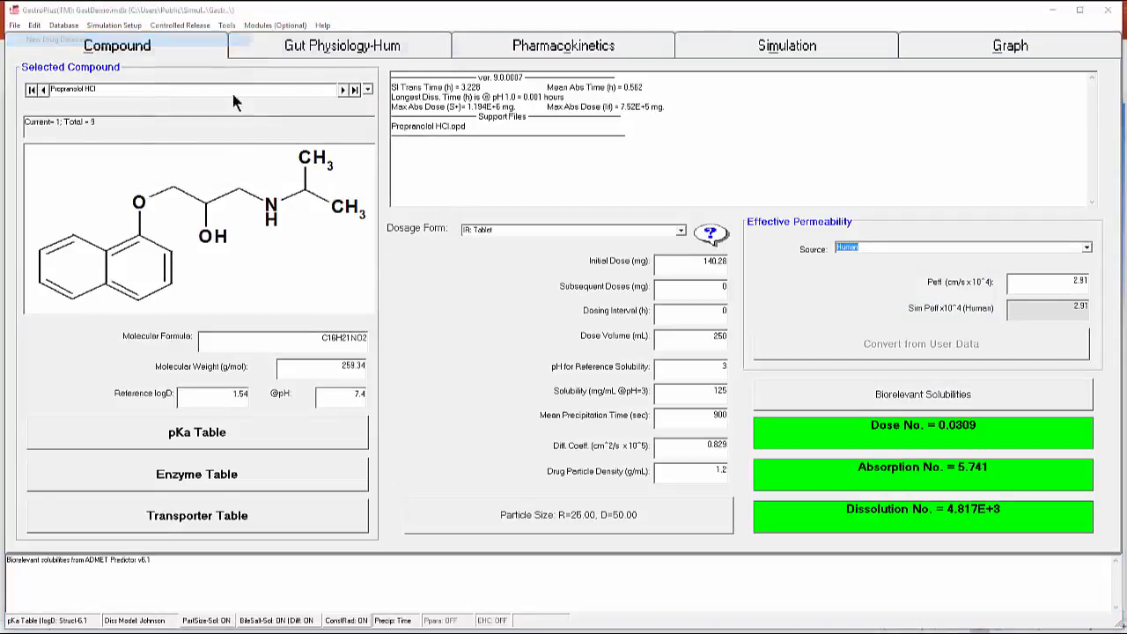
drag(308, 49, 551, 141)
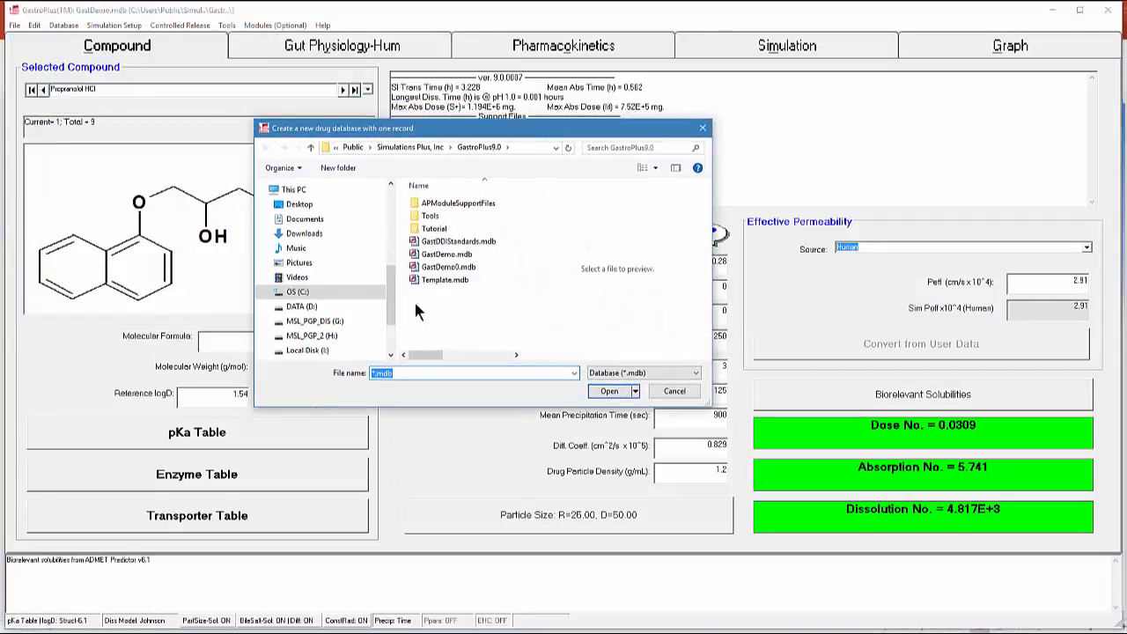
drag(394, 296, 394, 199)
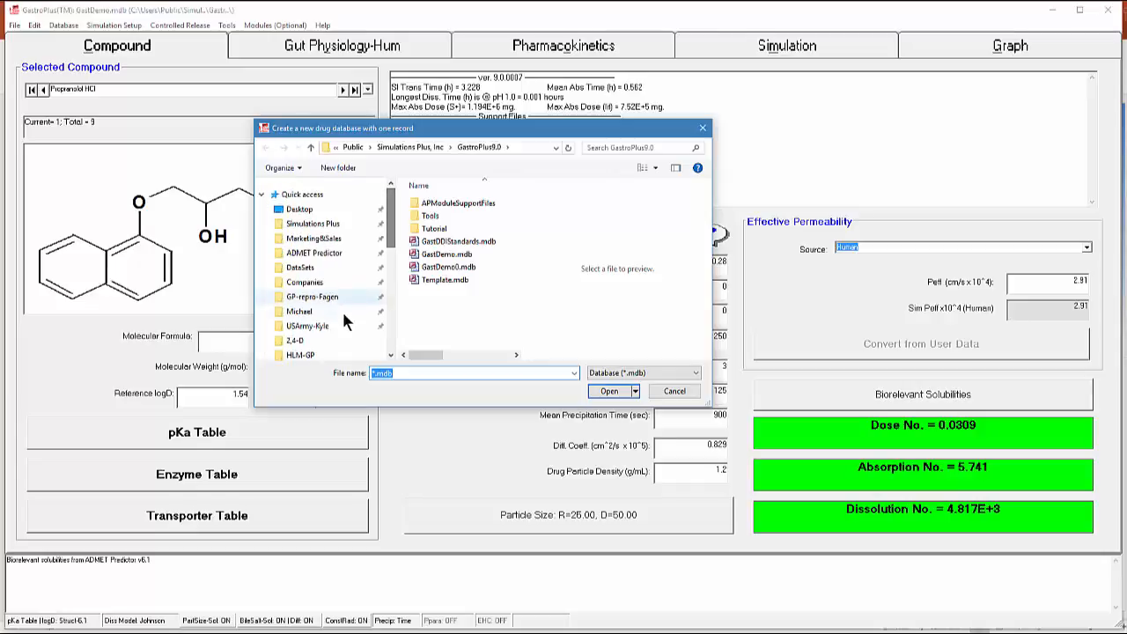
click(325, 353)
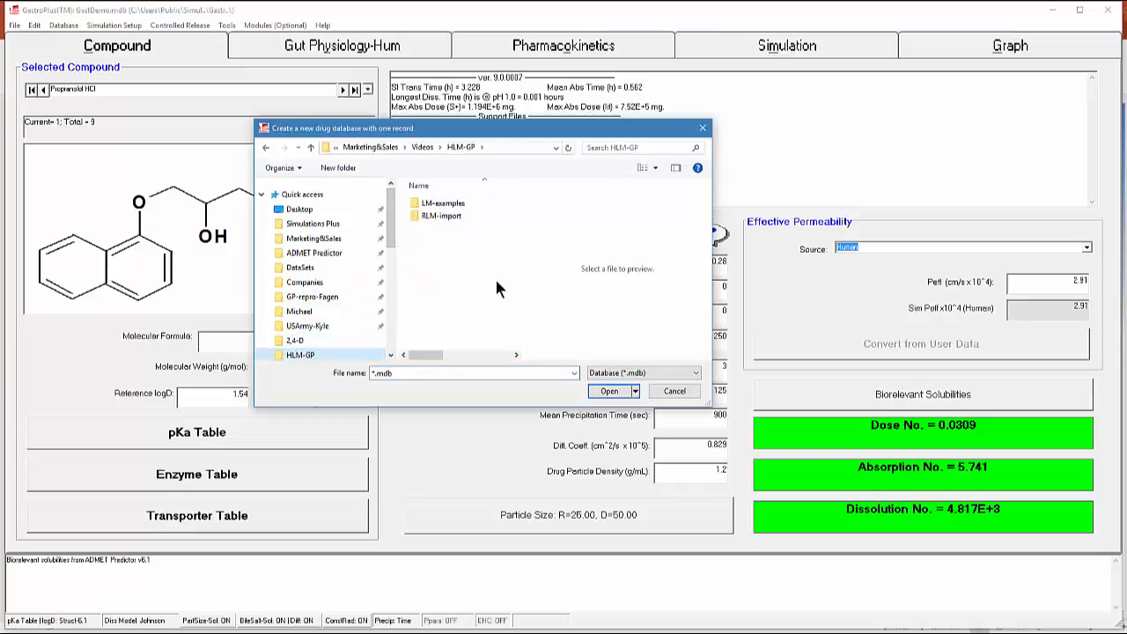
click(339, 167)
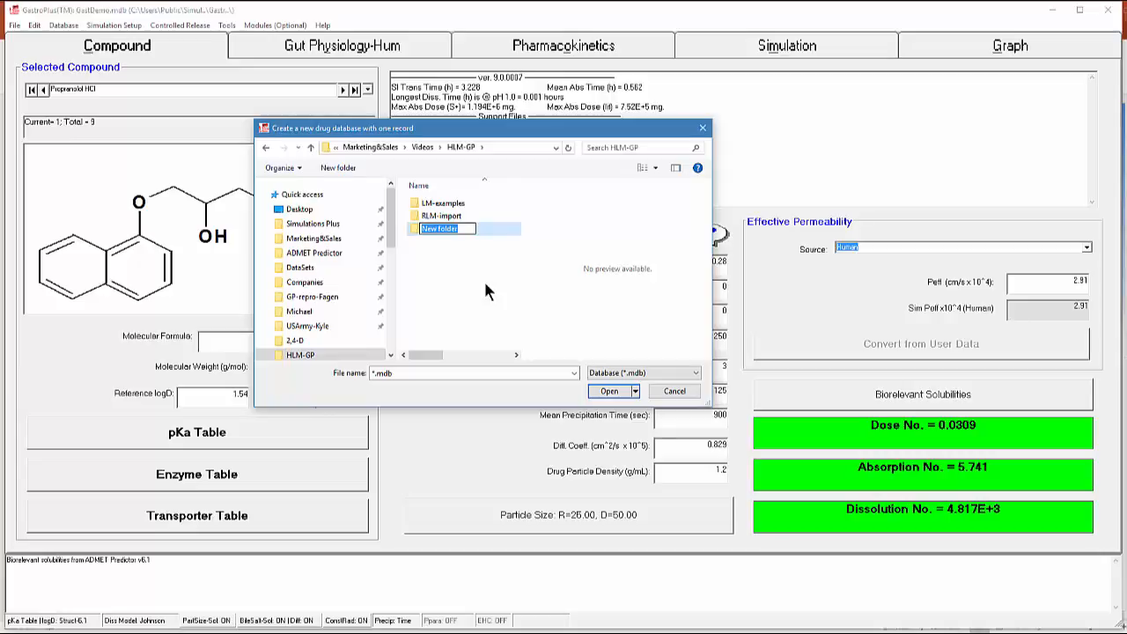
text(LM)
click(483, 278)
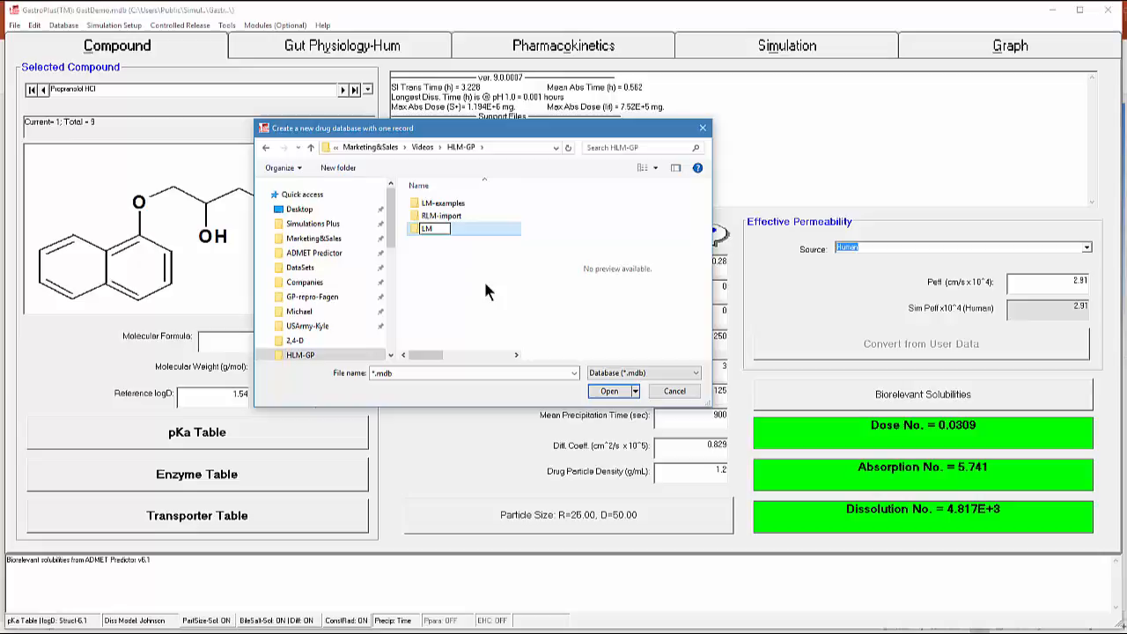
Create the new drug database as LM inside the LM folder
double_click(413, 228)
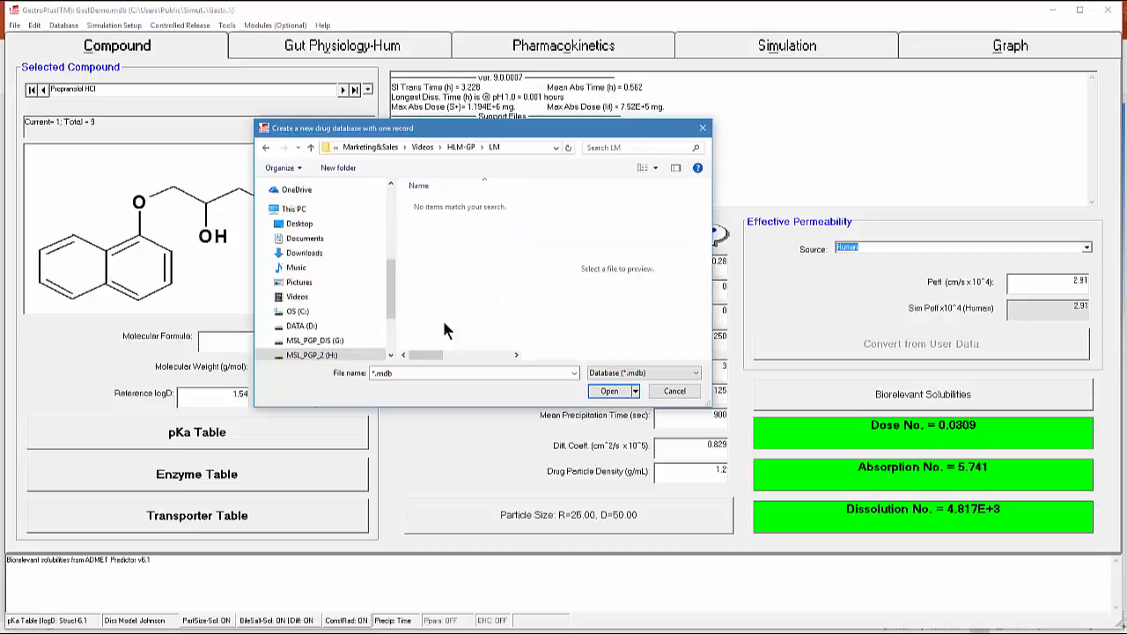
double_click(401, 373)
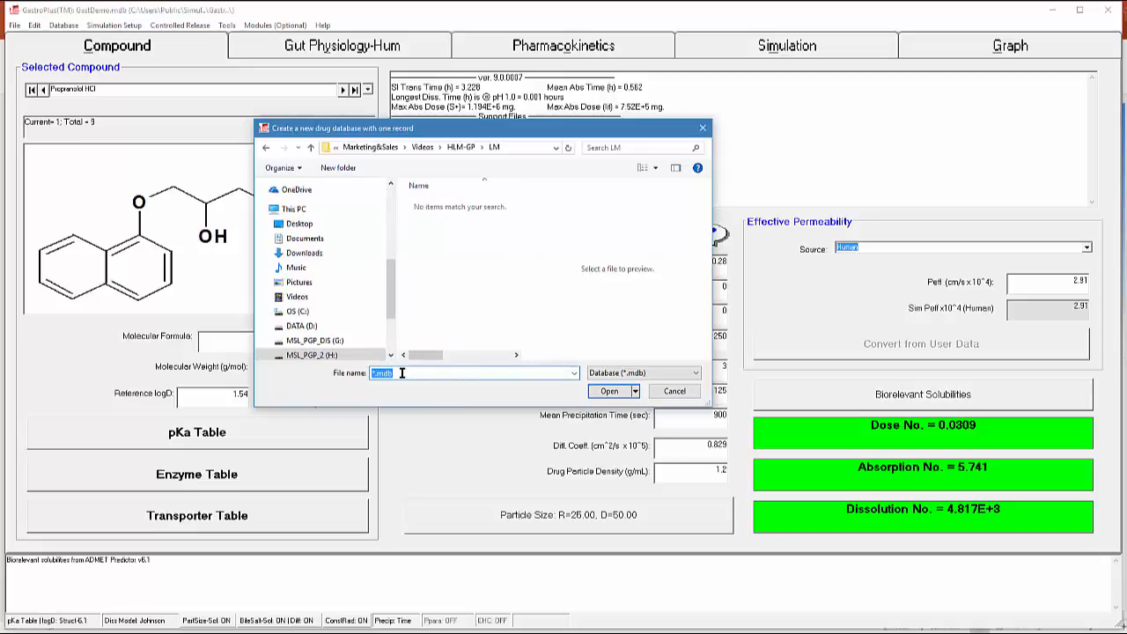
text(LM)
click(607, 391)
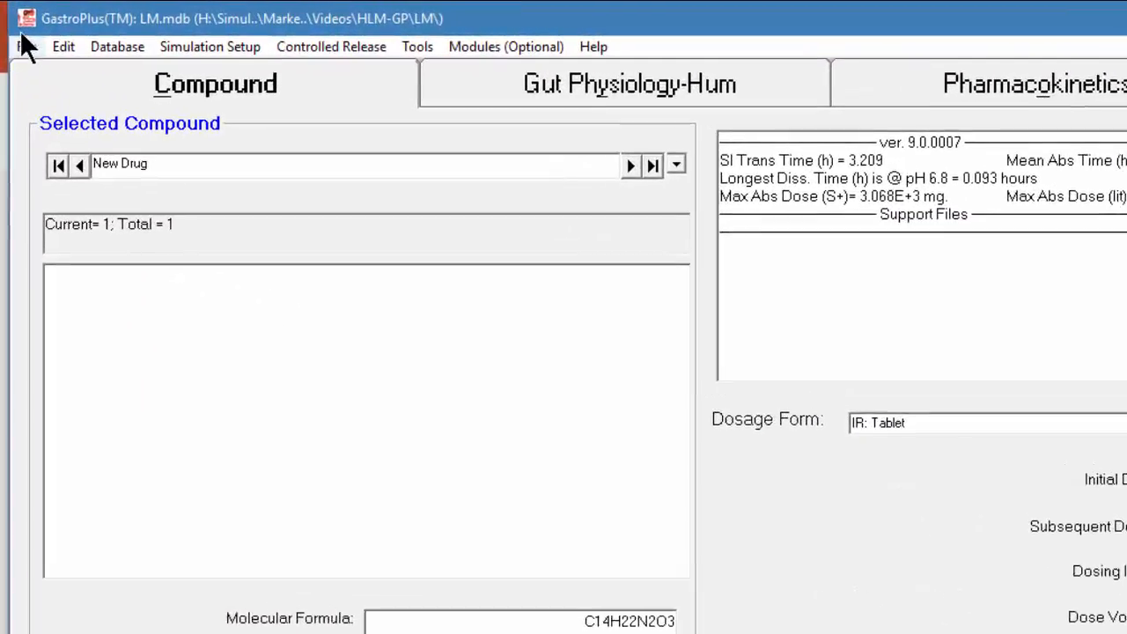
Import the compound structure from Cmpd1.smi in the HLM-GP folder
click(14, 25)
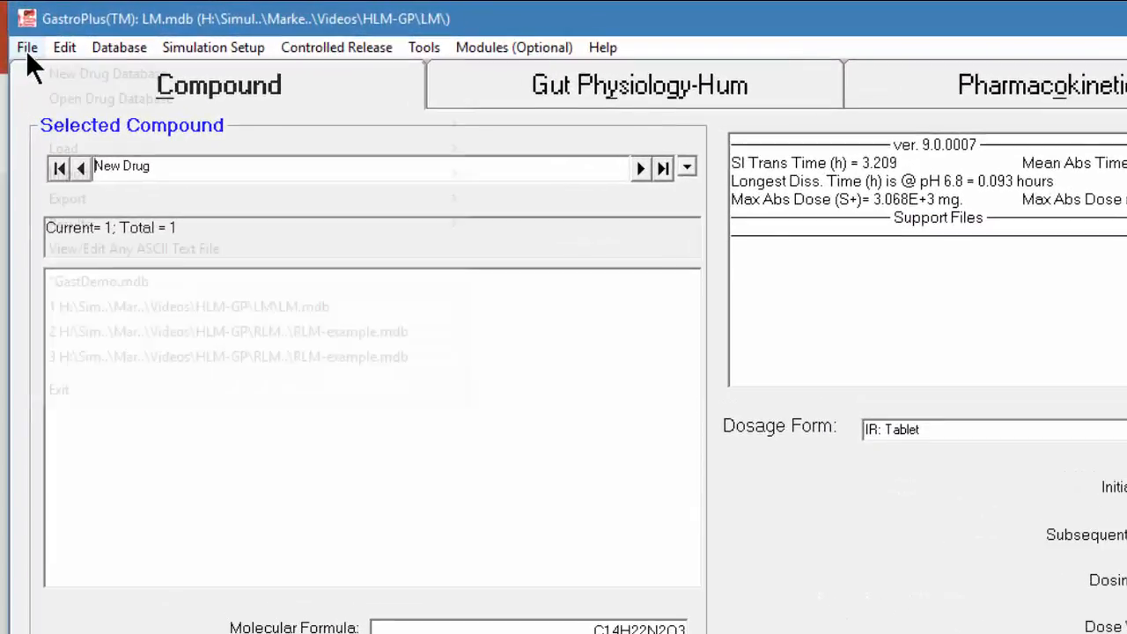
mouse_move(71, 171)
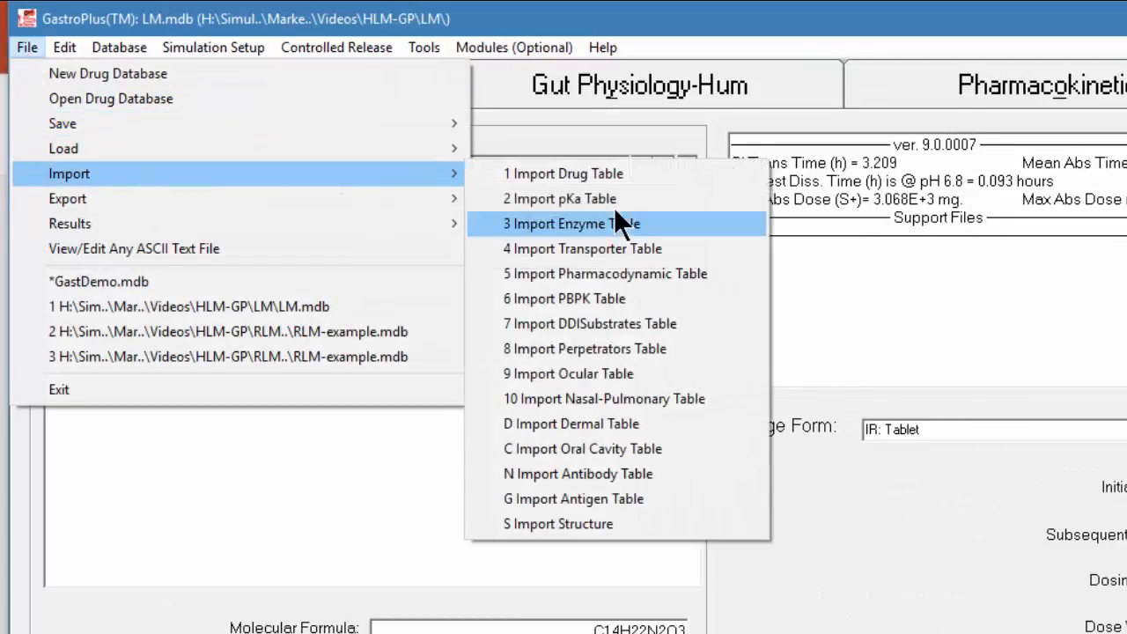
click(656, 527)
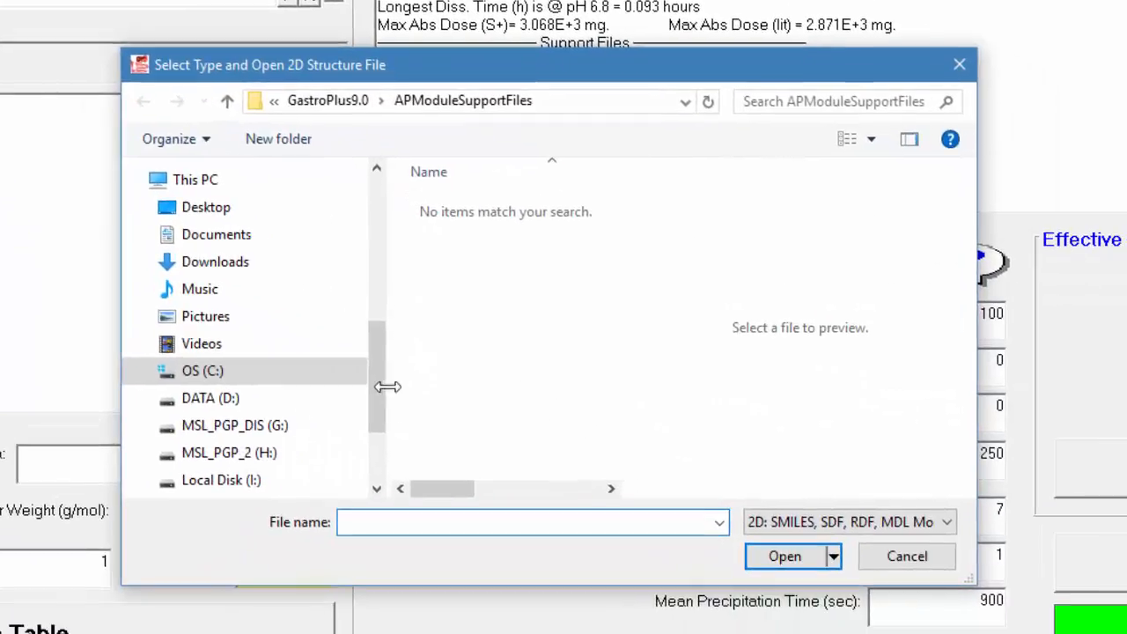
scroll(516, 339, up, 5)
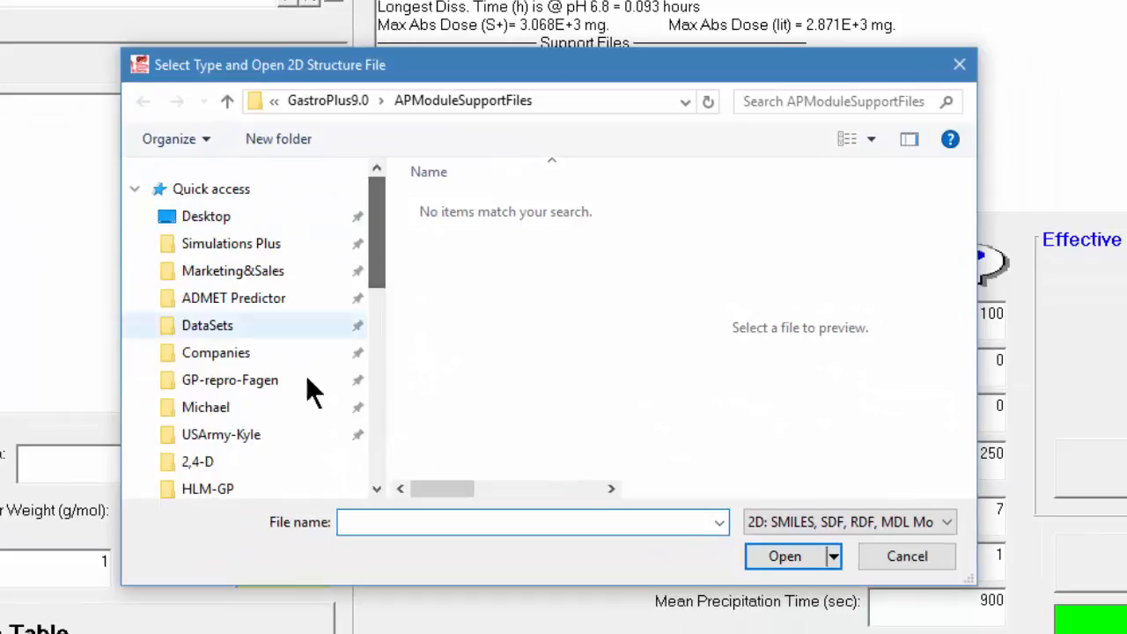
click(240, 487)
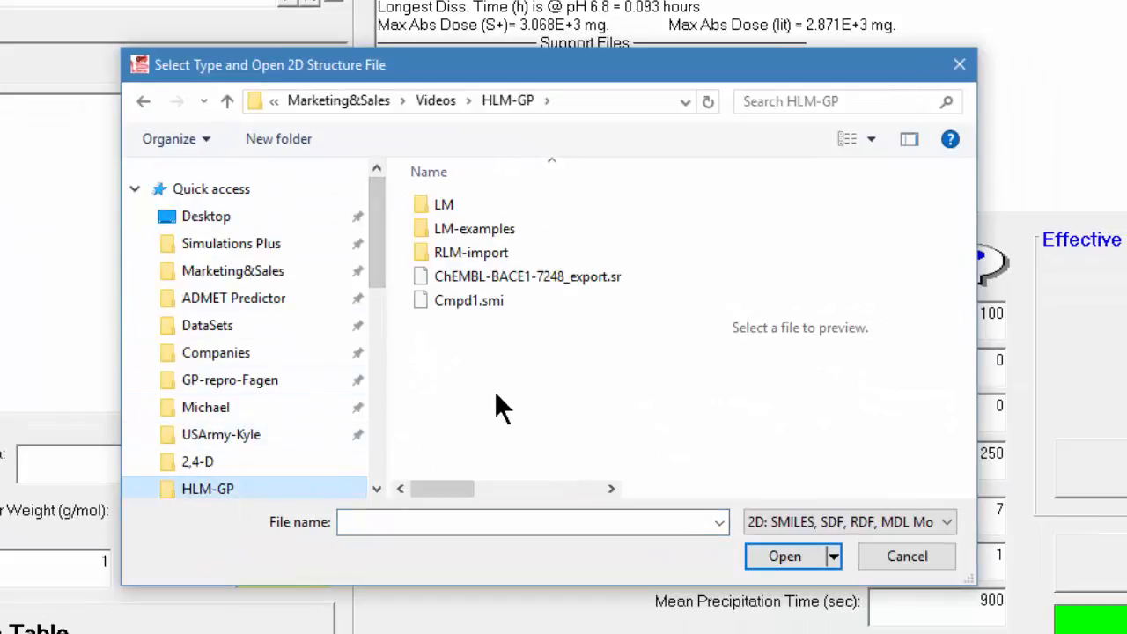
double_click(471, 301)
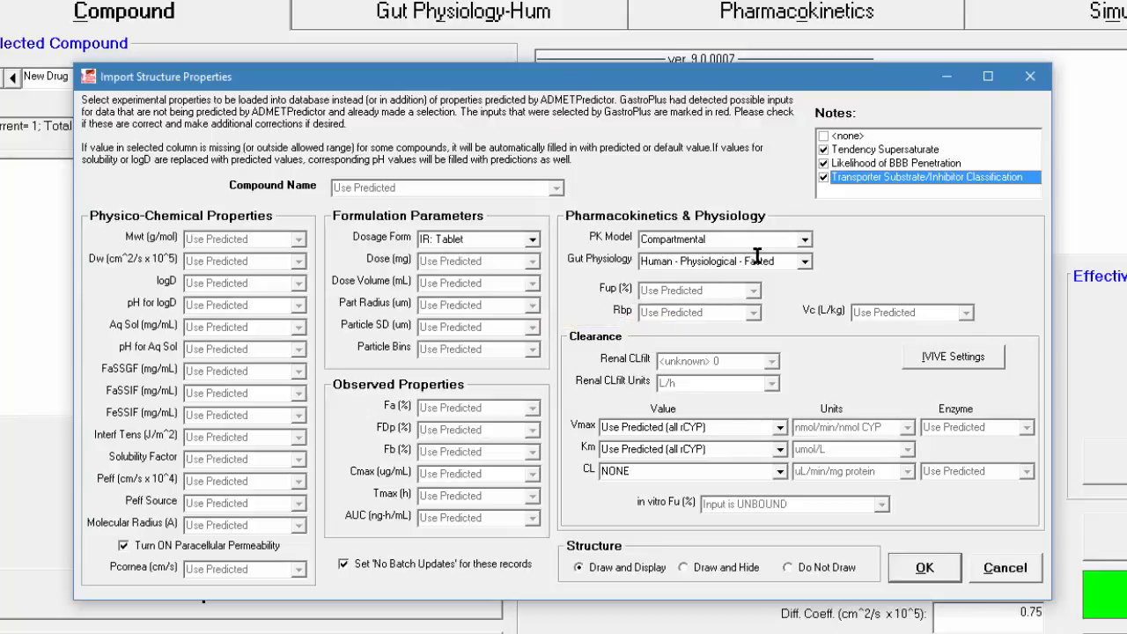
Create a new PK model for a 45-year-old American male human and save it as HumAmeMal45YO_89.31kg.pbk in the LM folder
click(804, 240)
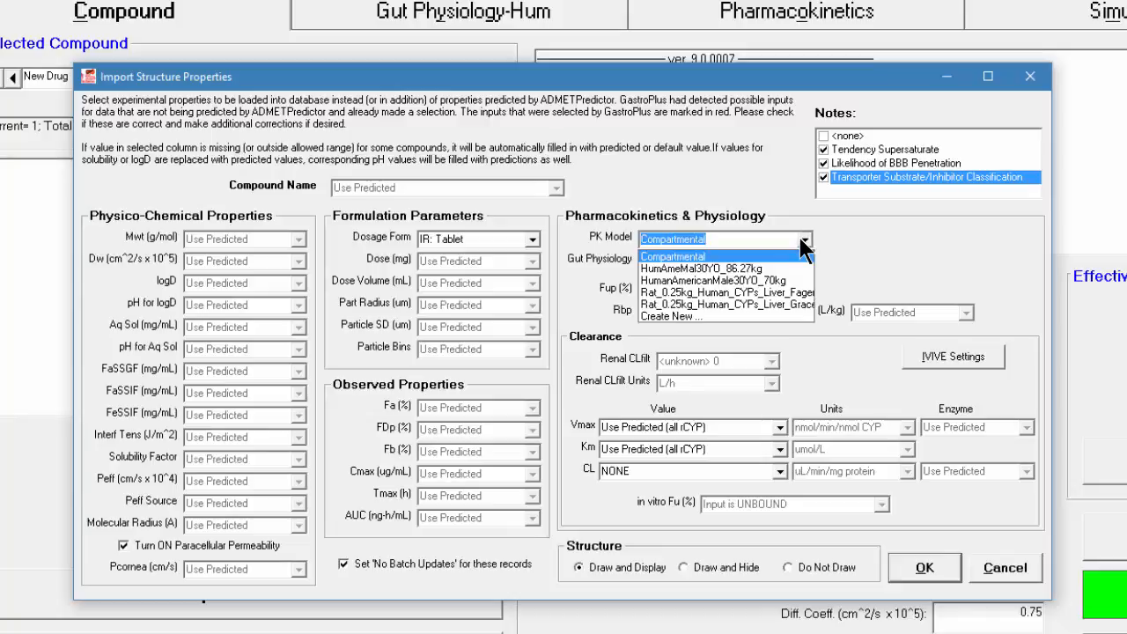
click(709, 319)
double_click(228, 294)
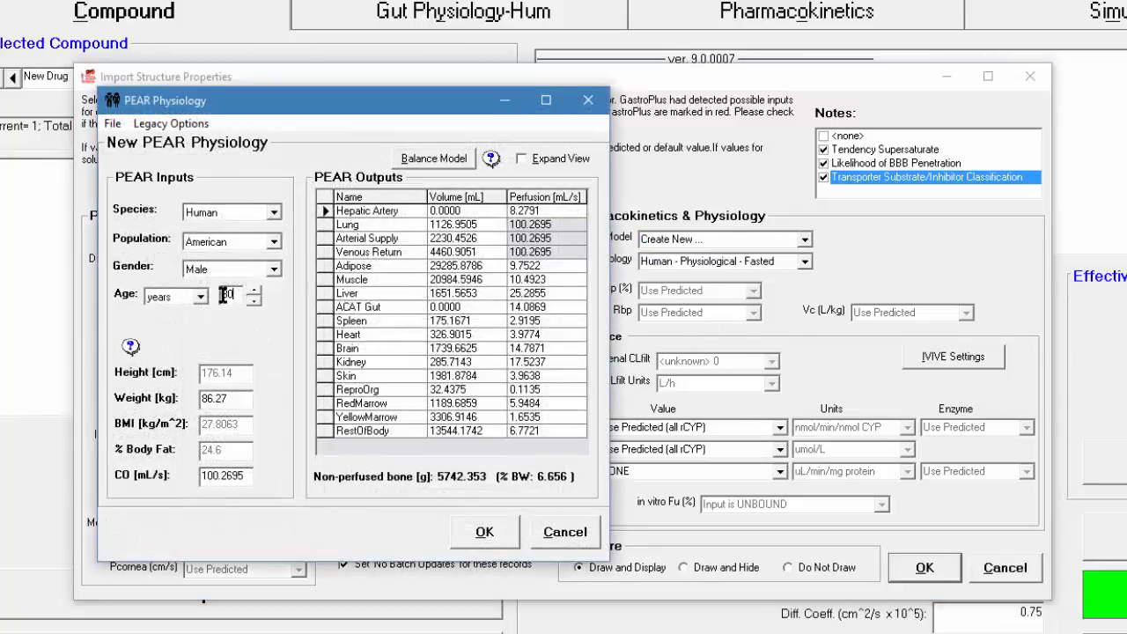
text(45)
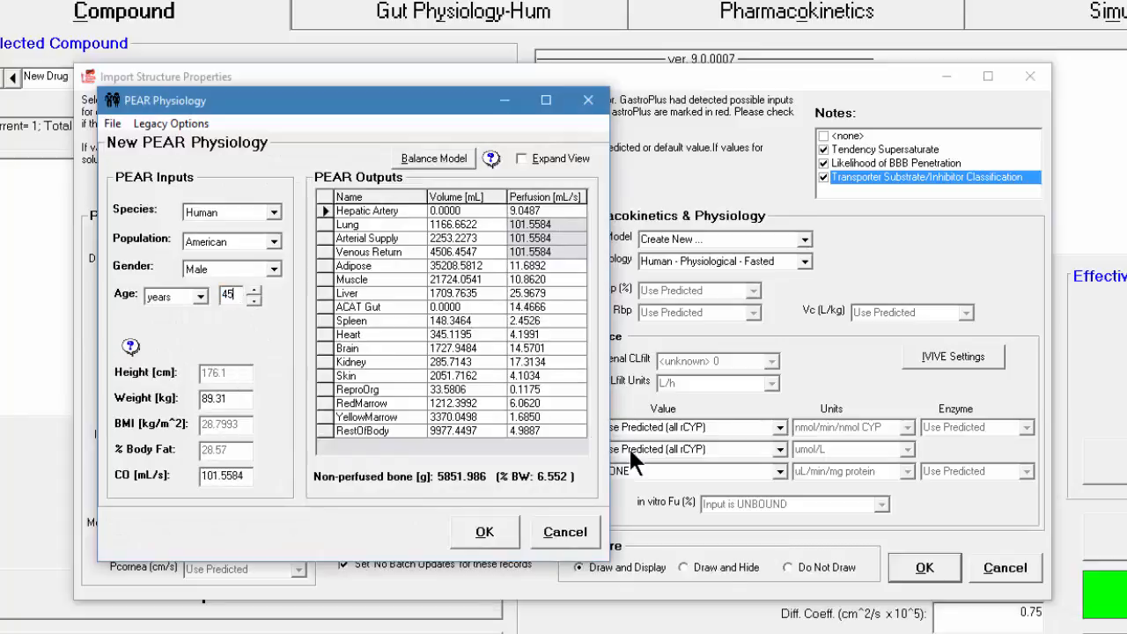
click(493, 545)
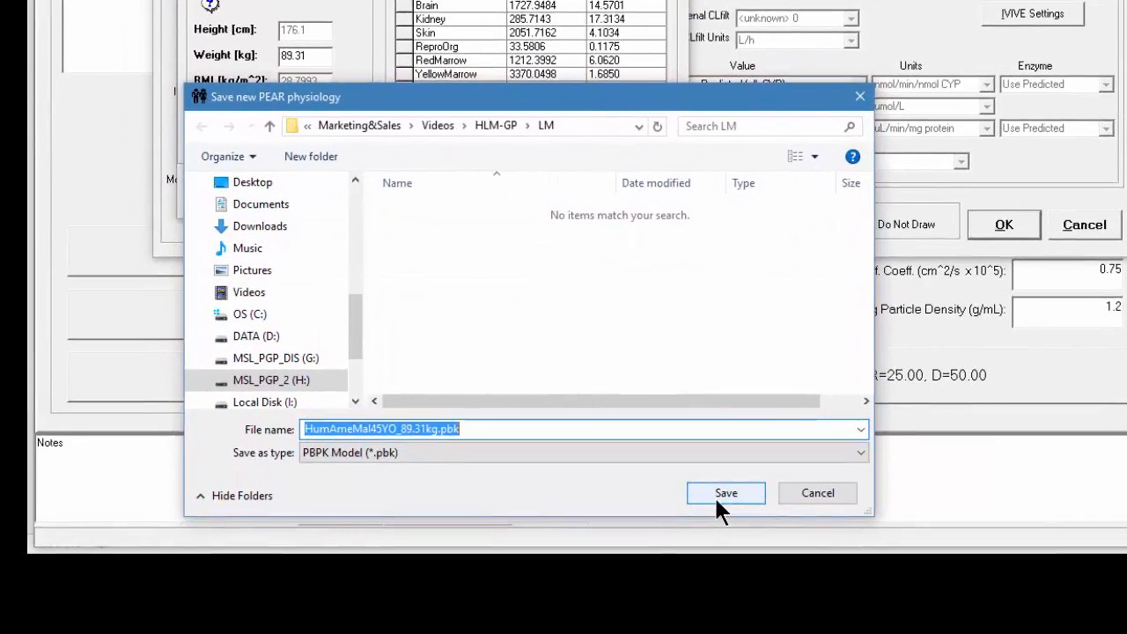
click(704, 563)
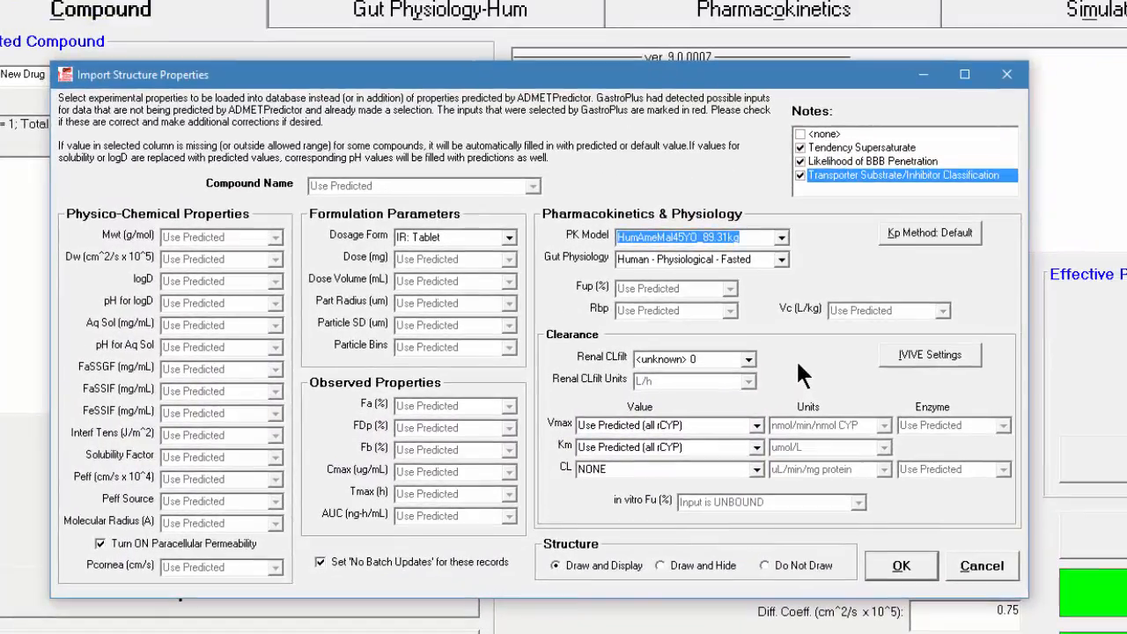
Set renal filtration clearance to fup*GFR and Vmax to NONE, then accept the structure import properties
click(749, 357)
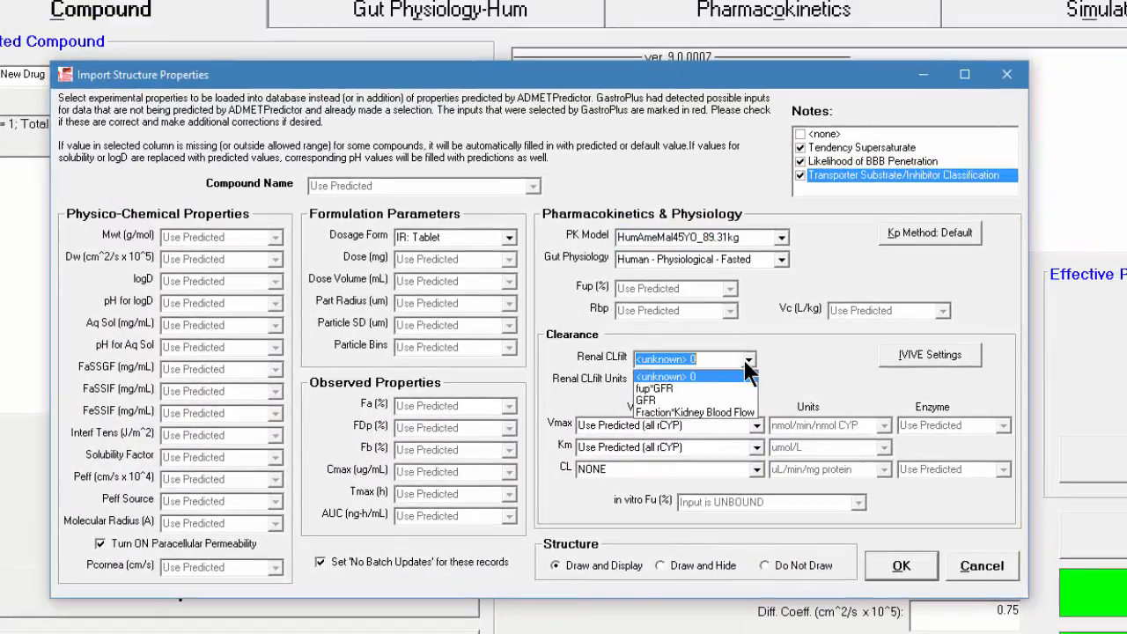
click(693, 379)
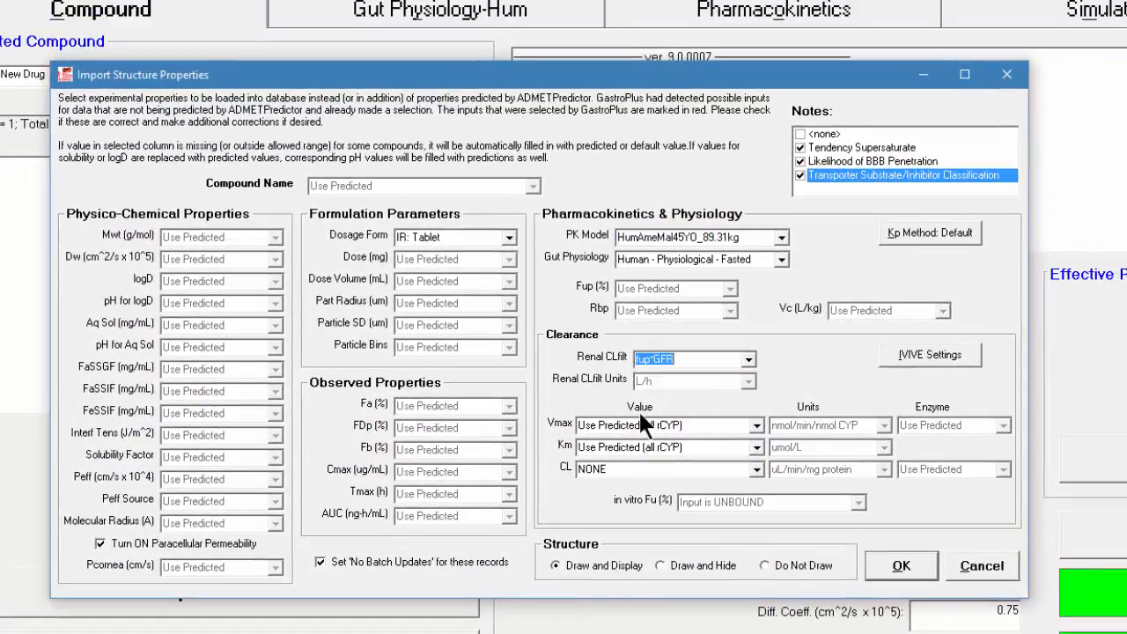
click(756, 424)
click(594, 441)
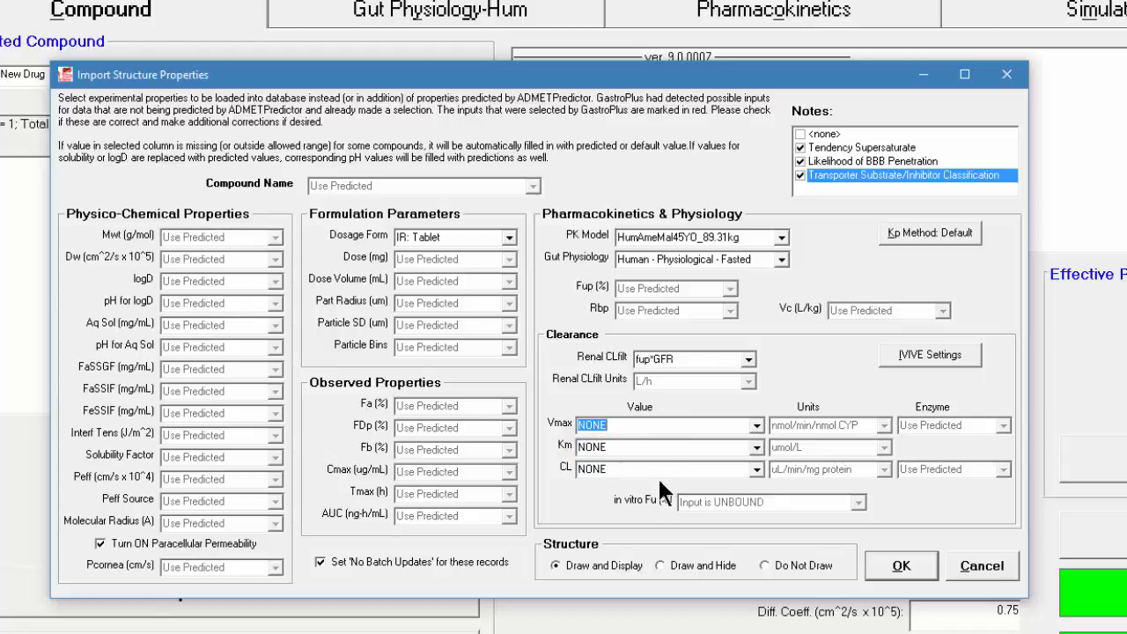
click(886, 567)
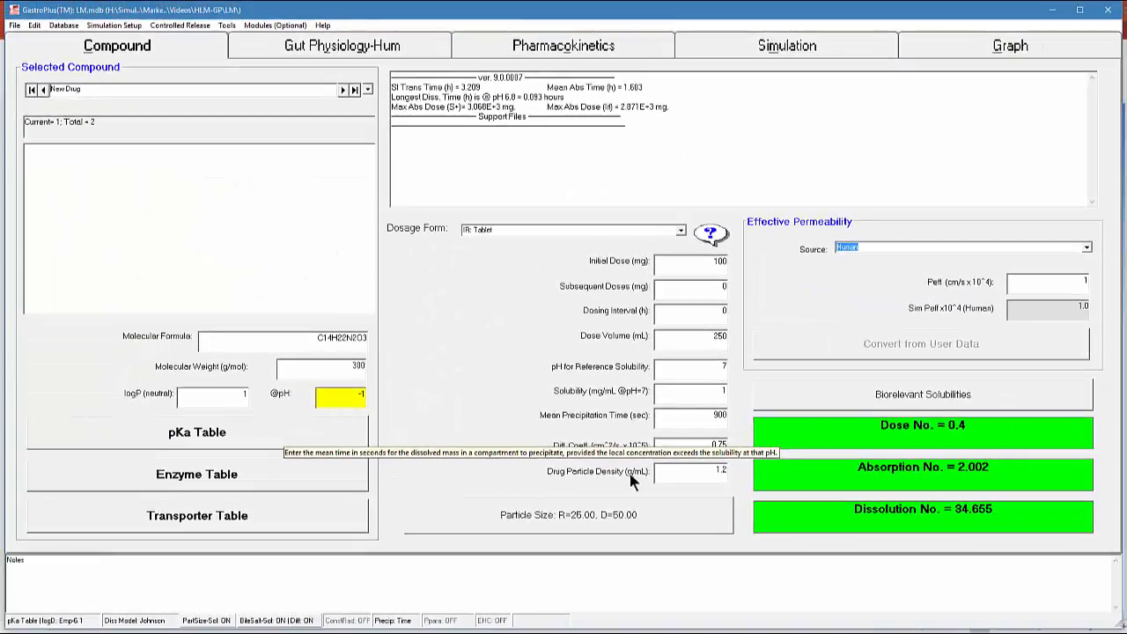
Delete the placeholder New Drug record from all tables of the database
click(64, 25)
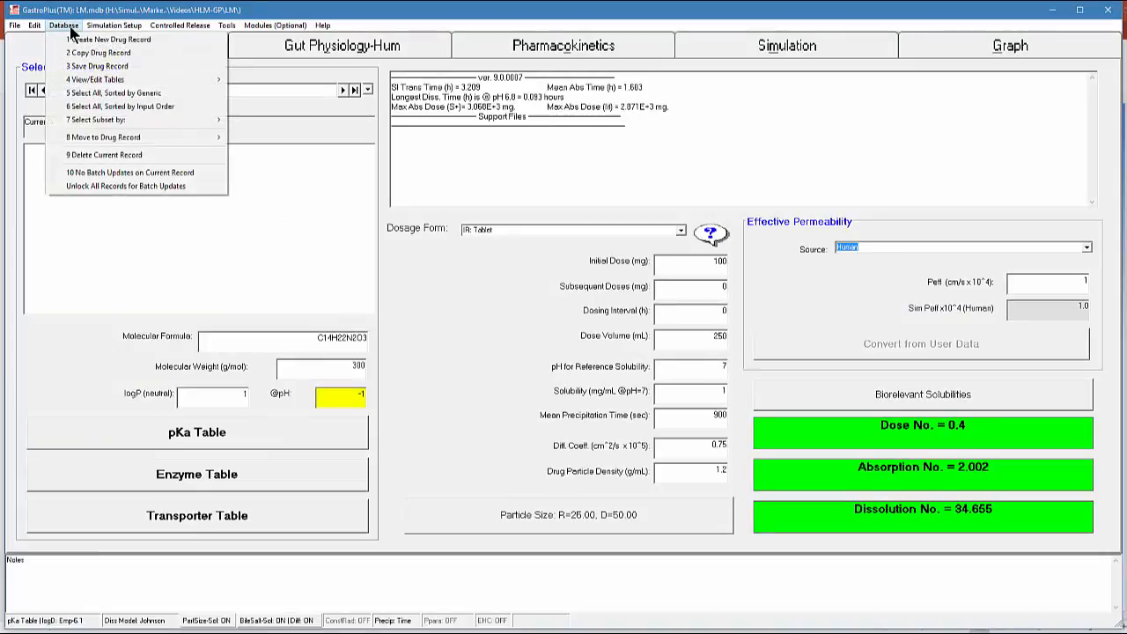
click(104, 154)
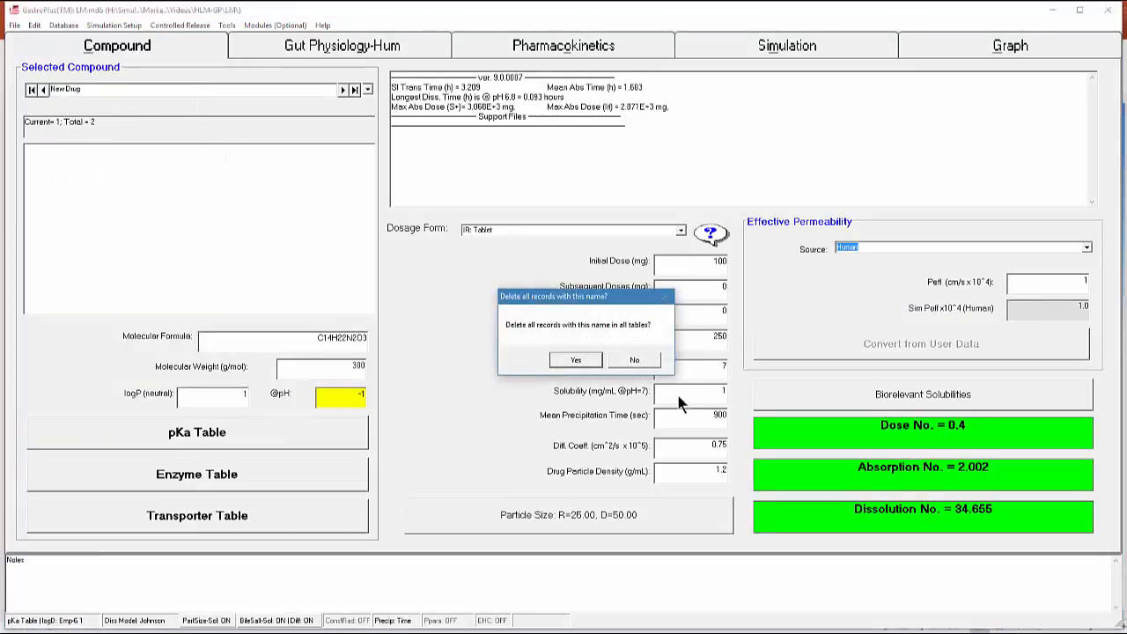
click(595, 361)
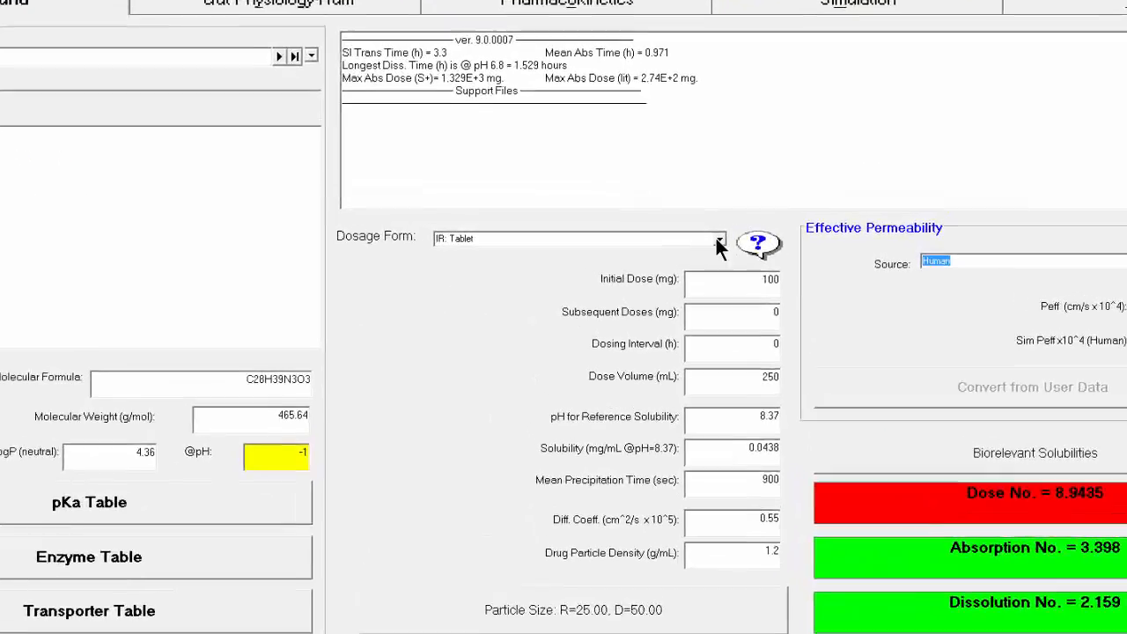
Change the imported compound's dosage form to IR: Solution and dismiss the stomach transit time notice
click(680, 230)
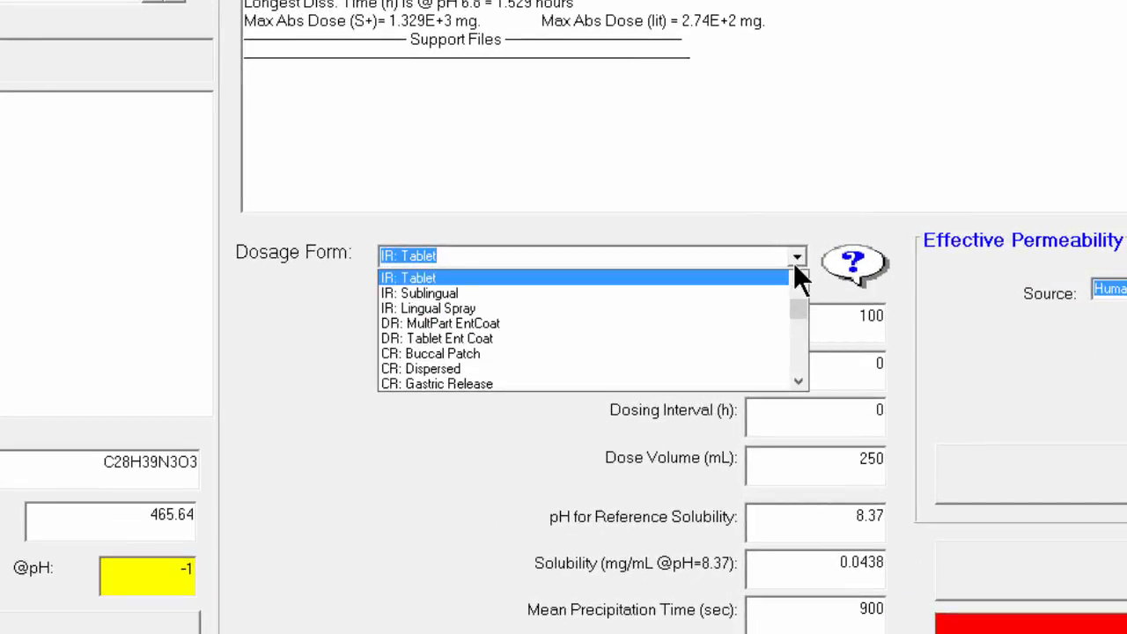
scroll(798, 283, up, 2)
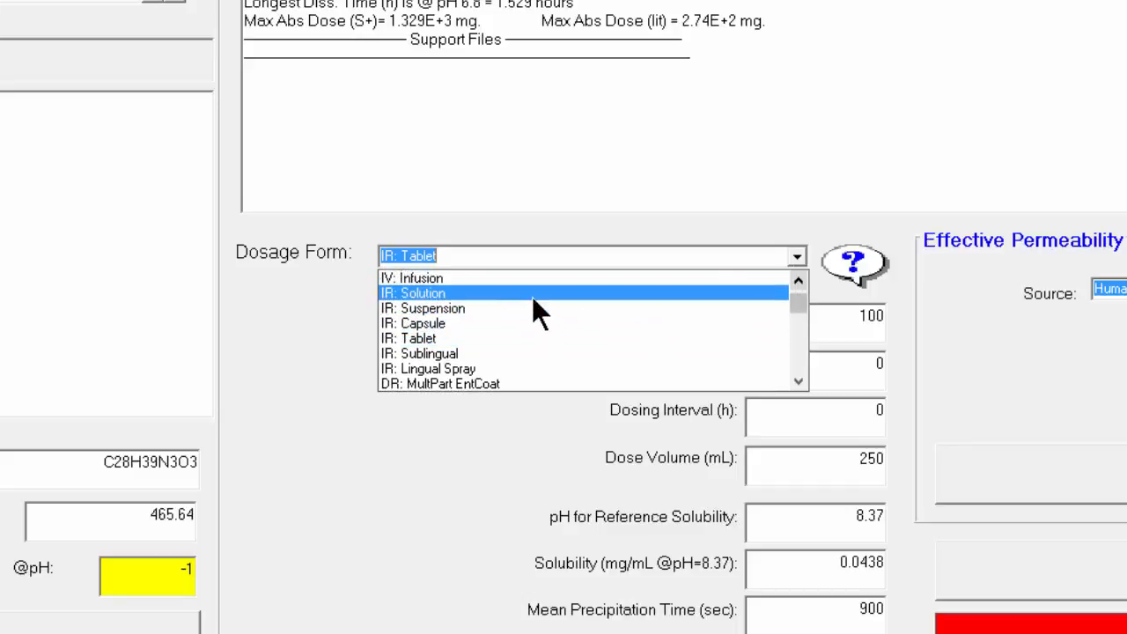
click(533, 295)
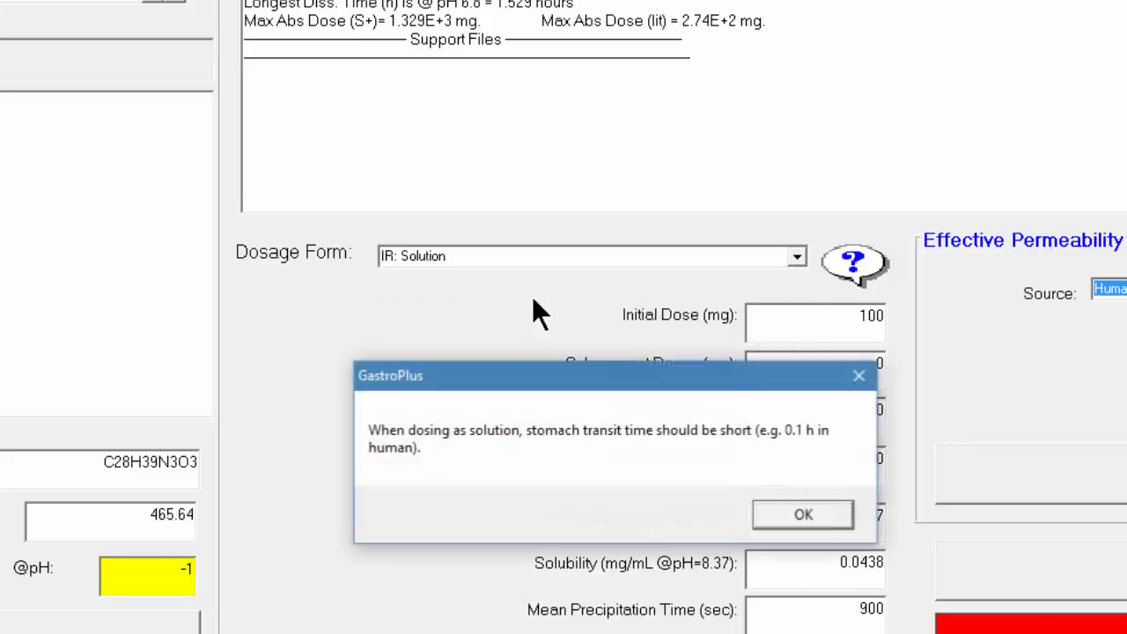
click(807, 517)
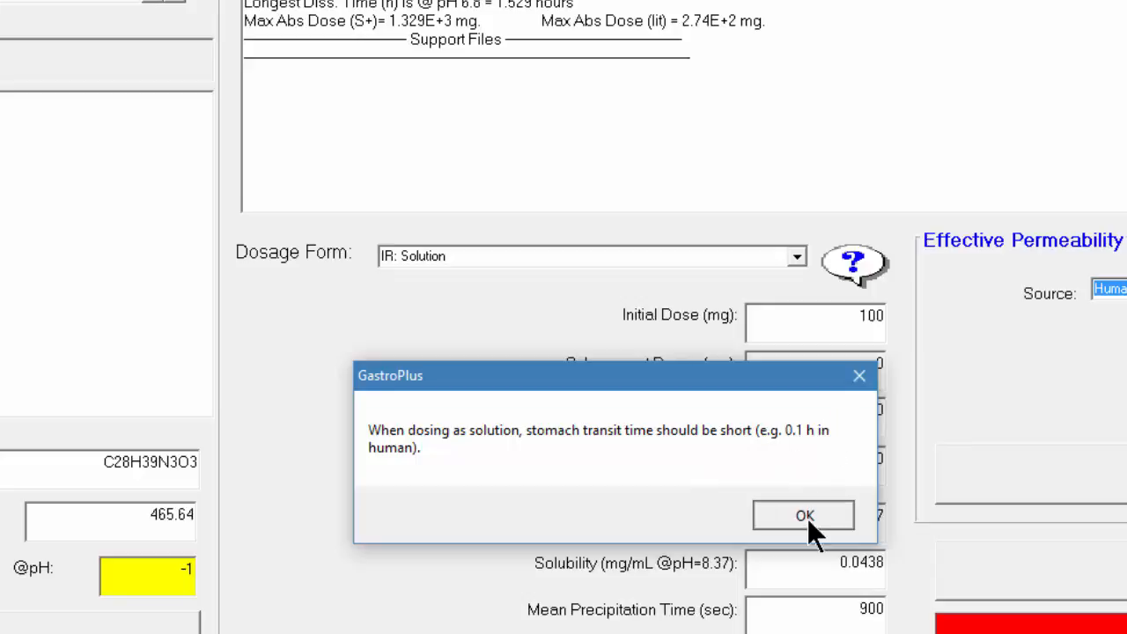
click(806, 518)
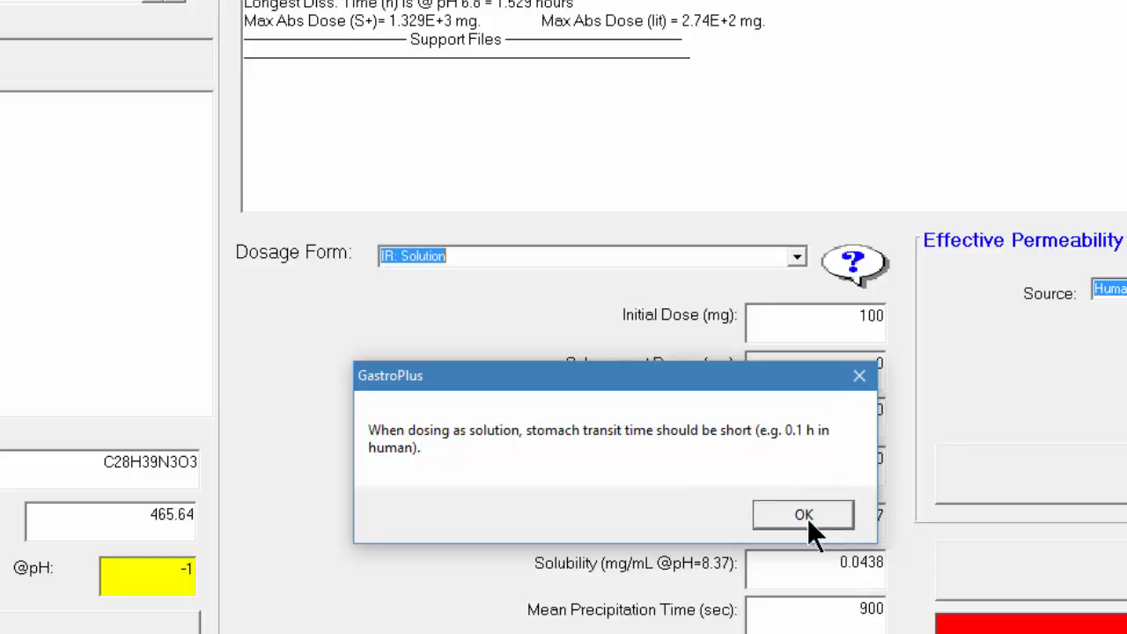
Check the compound's pharmacokinetics settings and set its initial dose to 450 mg
double_click(845, 310)
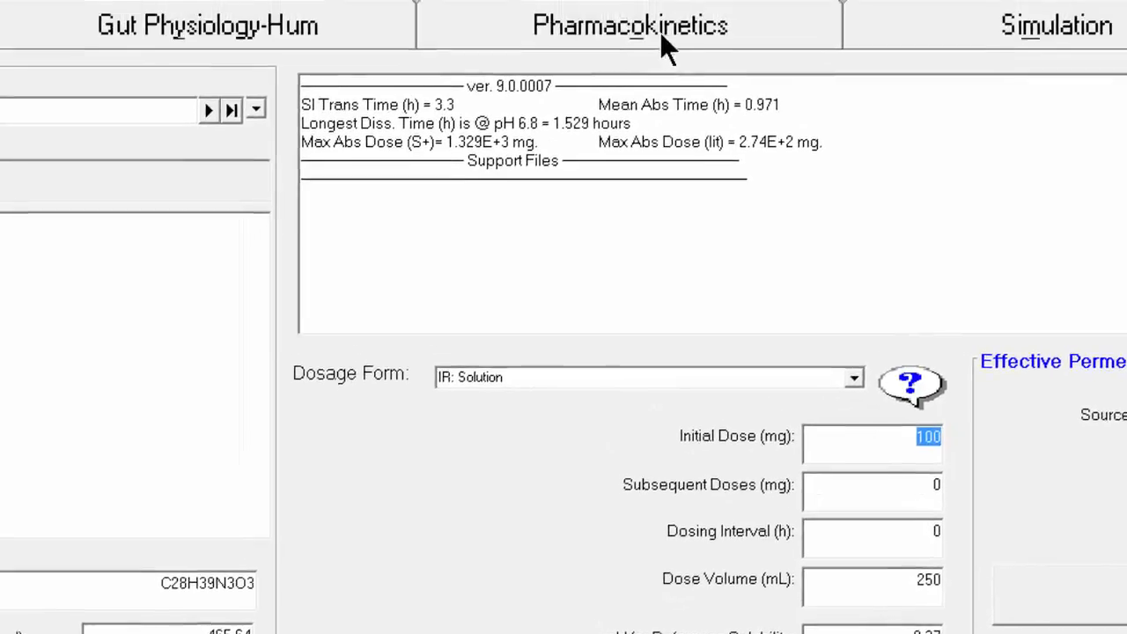
click(660, 35)
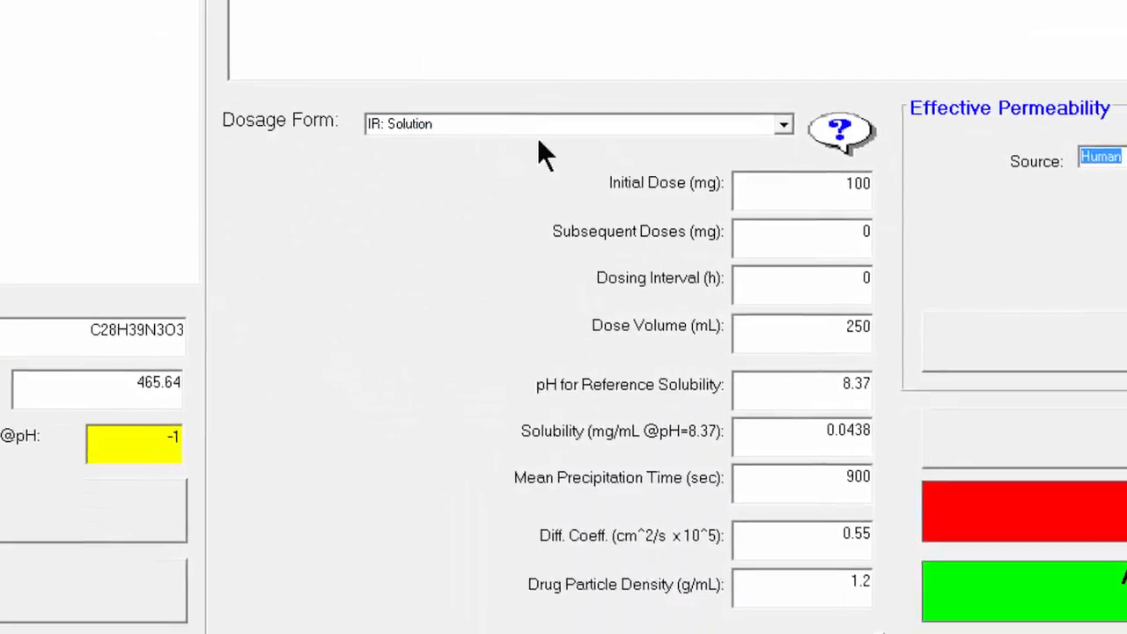
drag(842, 192, 889, 188)
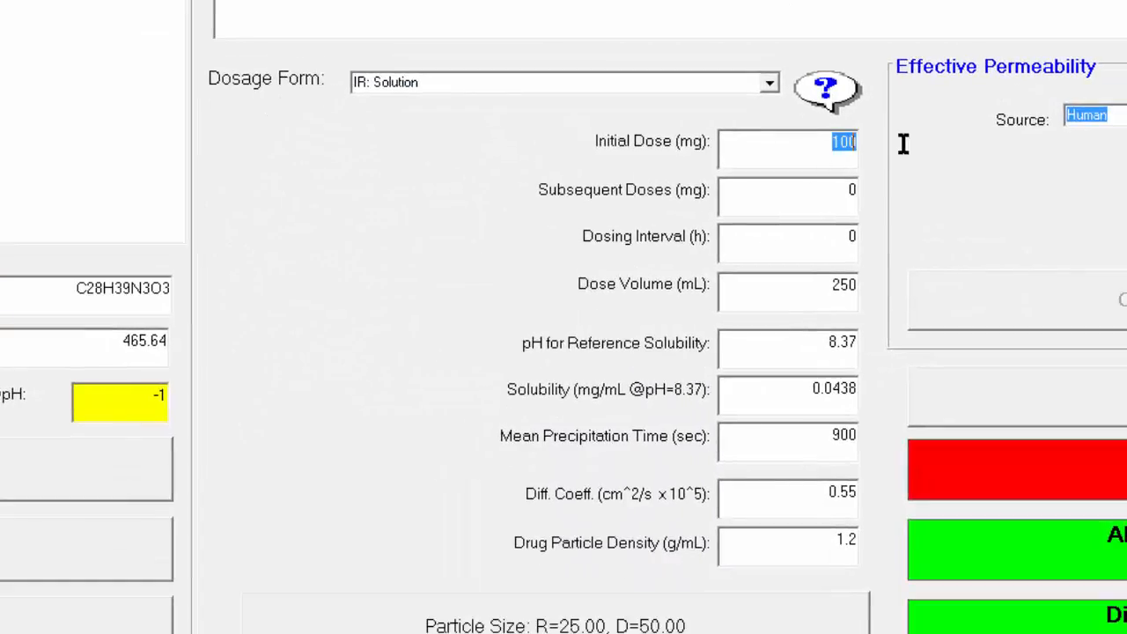
text(450)
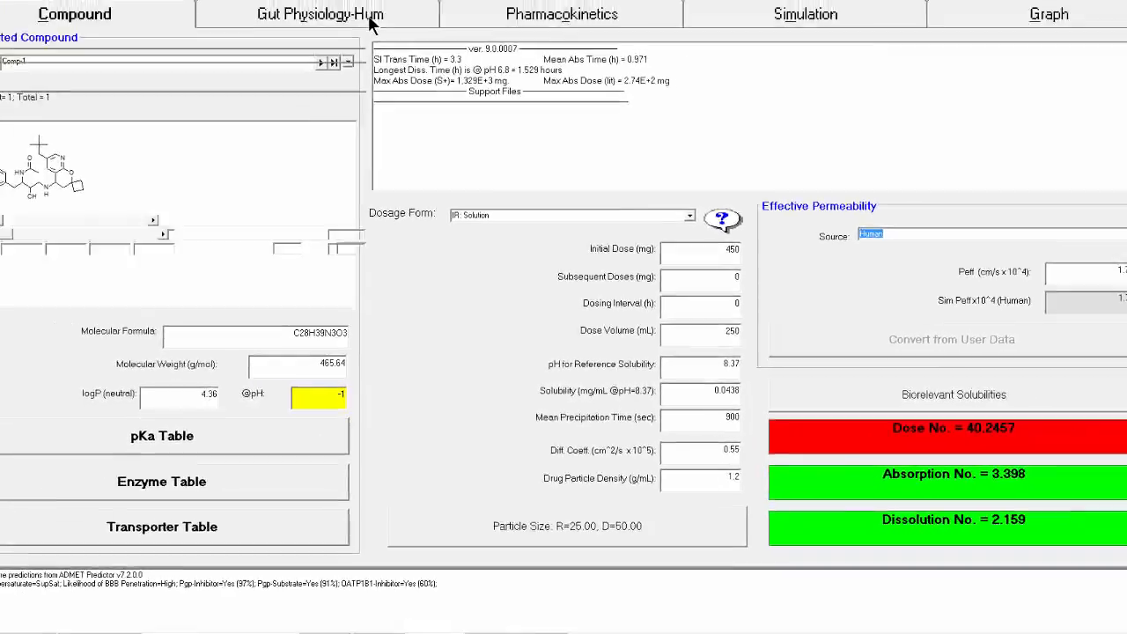
Set the stomach compartment's transit time to 0.1 h in the human gut physiology
click(371, 15)
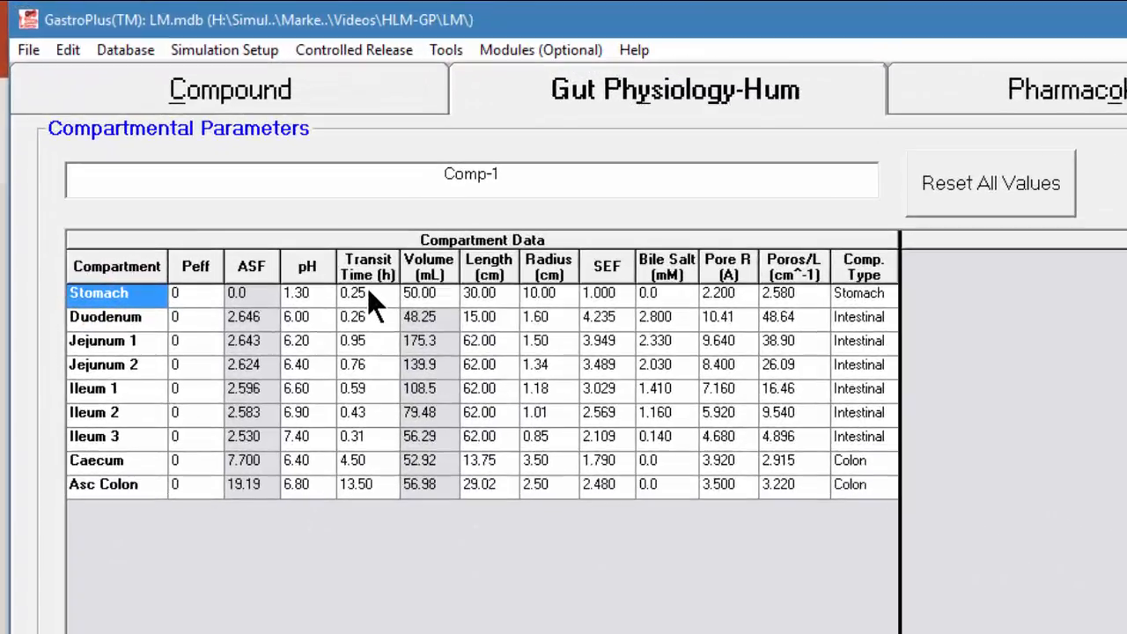
click(186, 148)
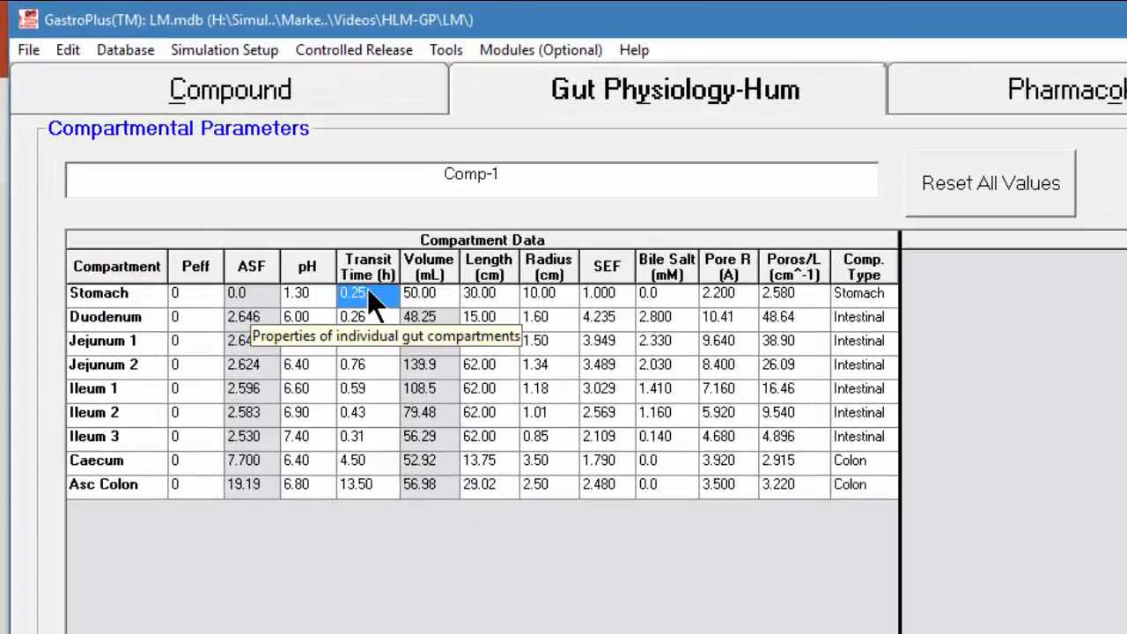
text(0.1)
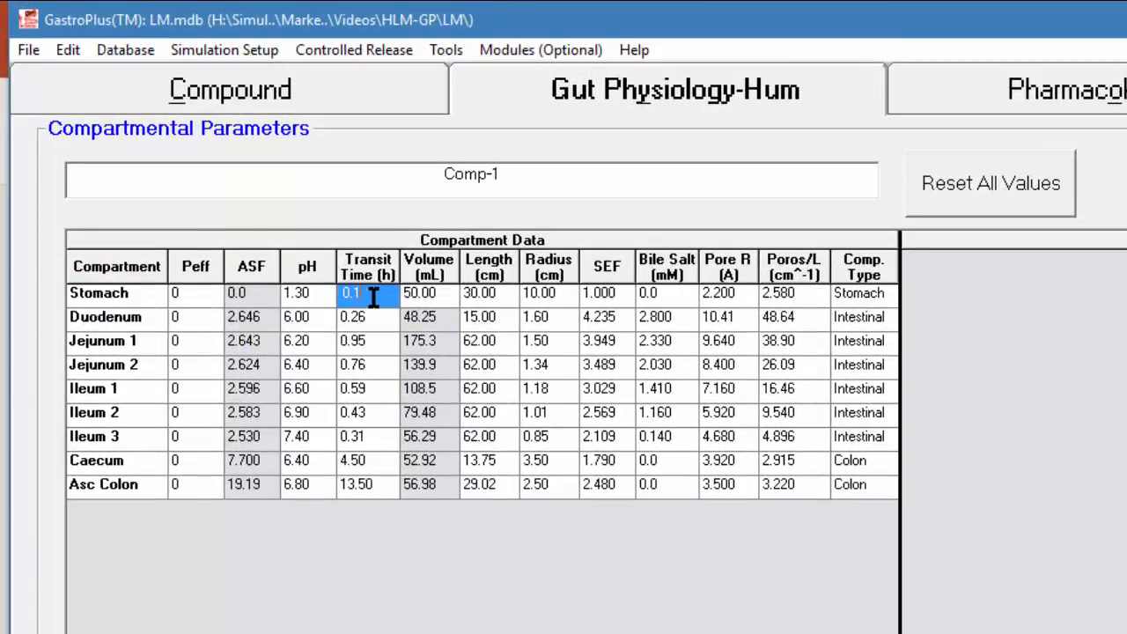
key(Return)
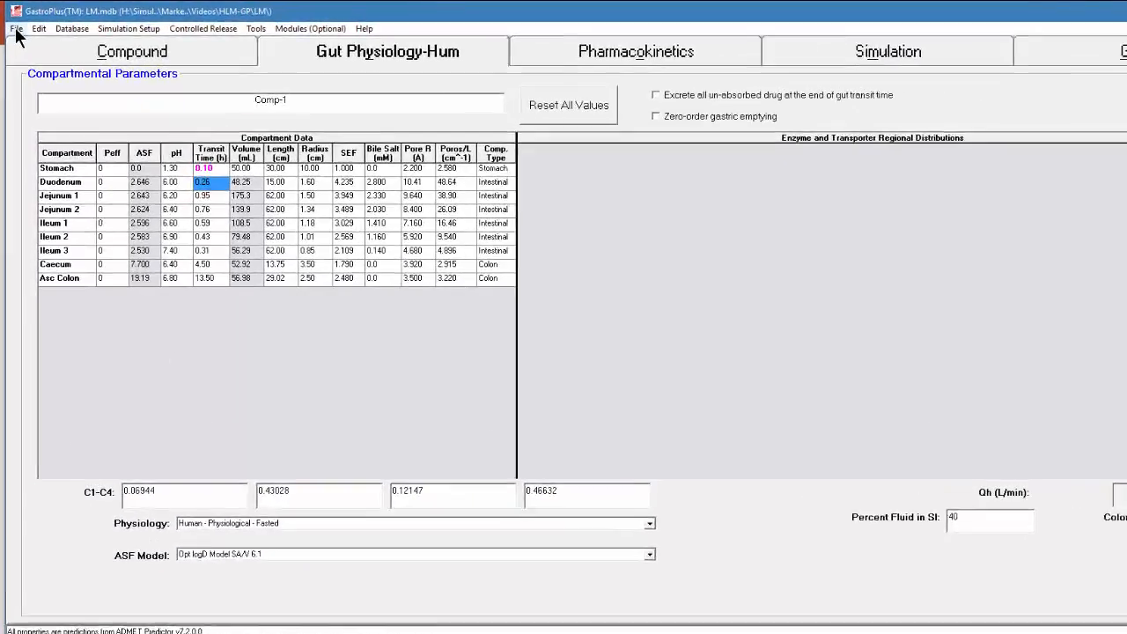
Save the modified gut physiology as a user-defined ACAT model named 0.1h-transit-s with the database file, and store it in the database
click(14, 25)
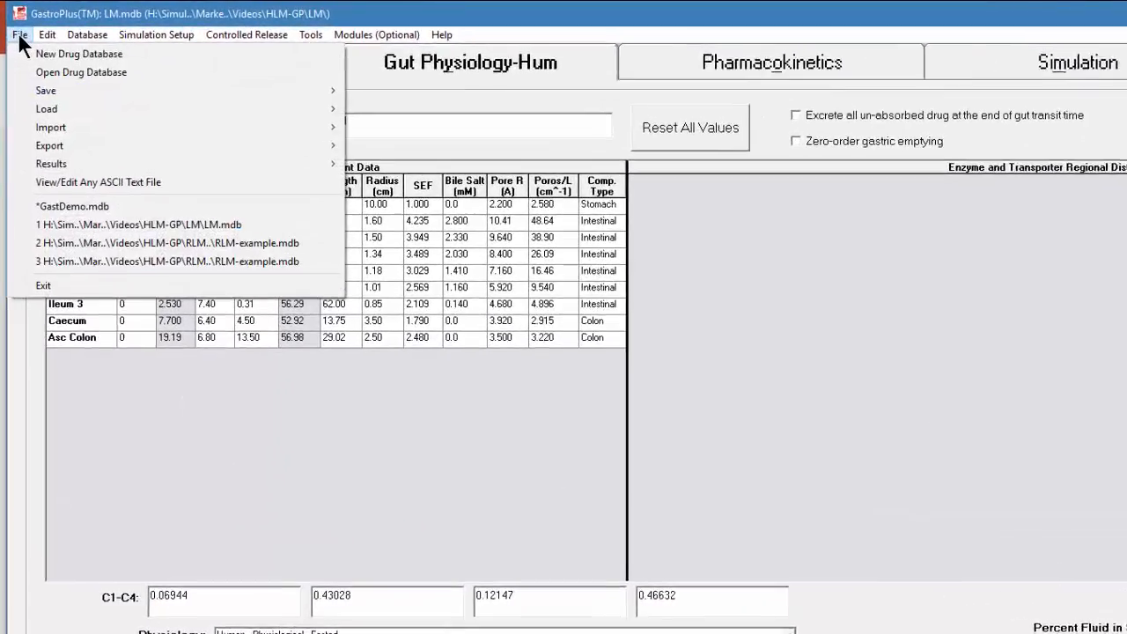
mouse_move(101, 104)
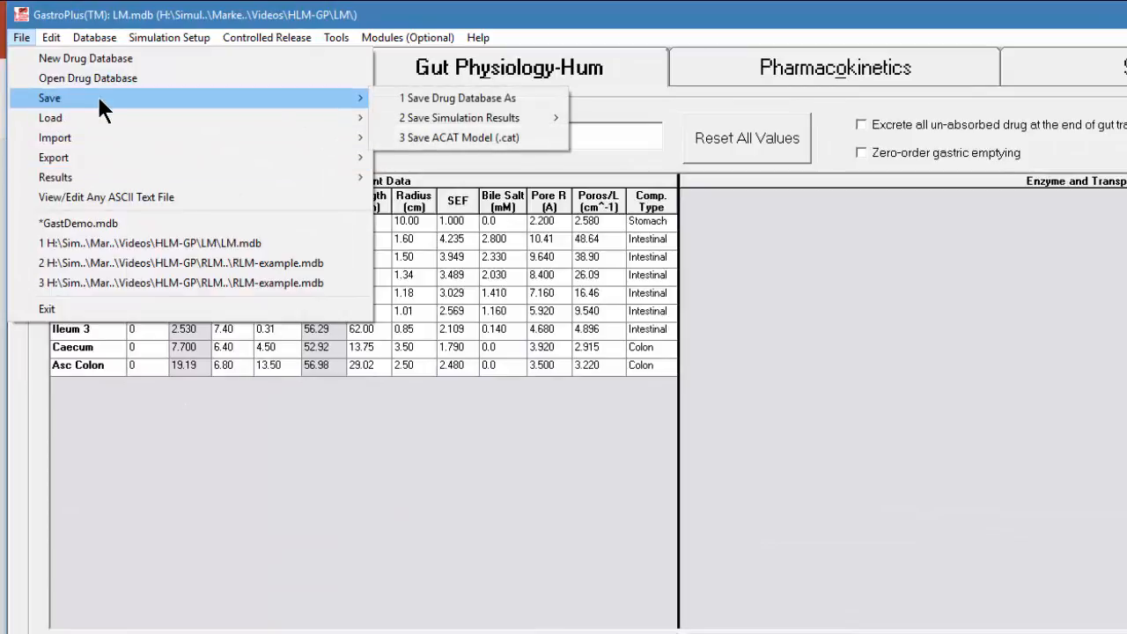
click(410, 136)
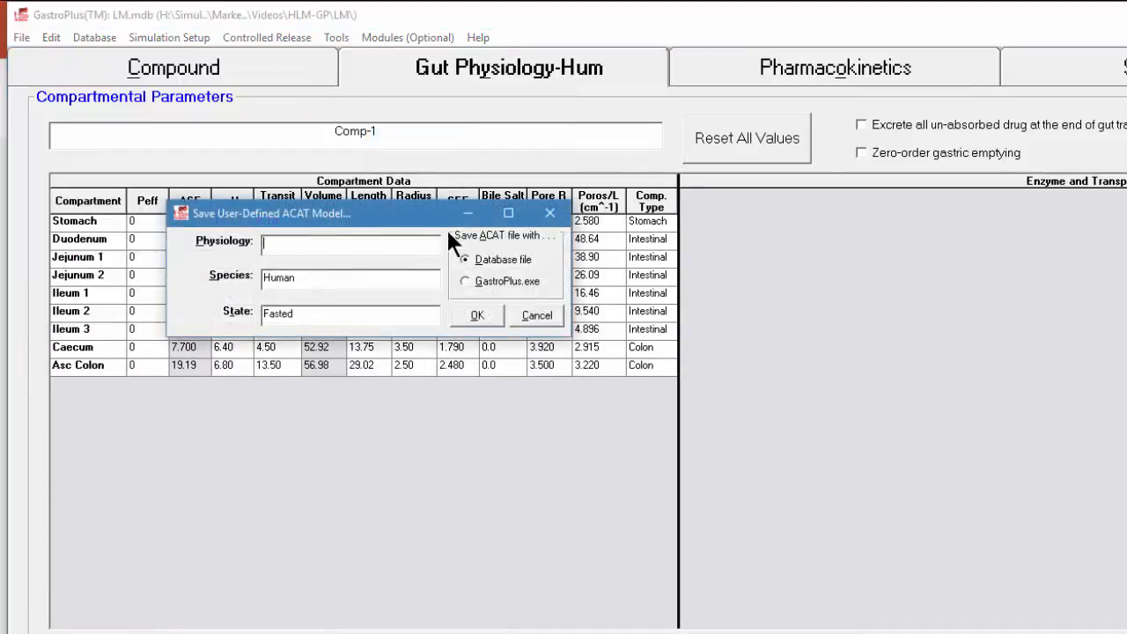
drag(414, 226, 896, 402)
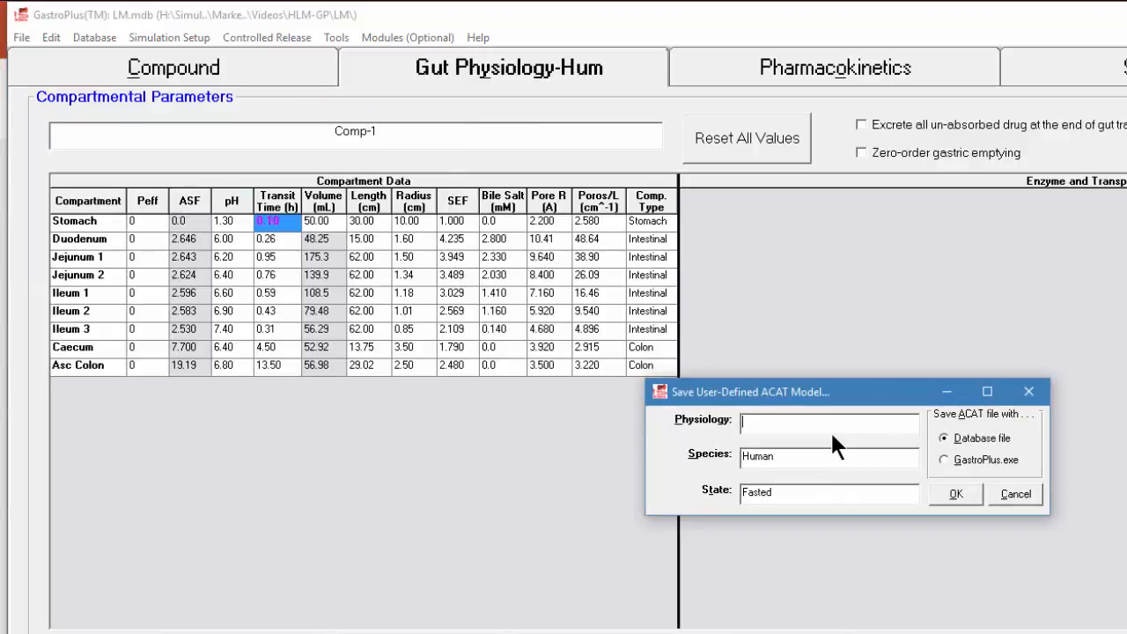
text(-1)
key(BackSpace)
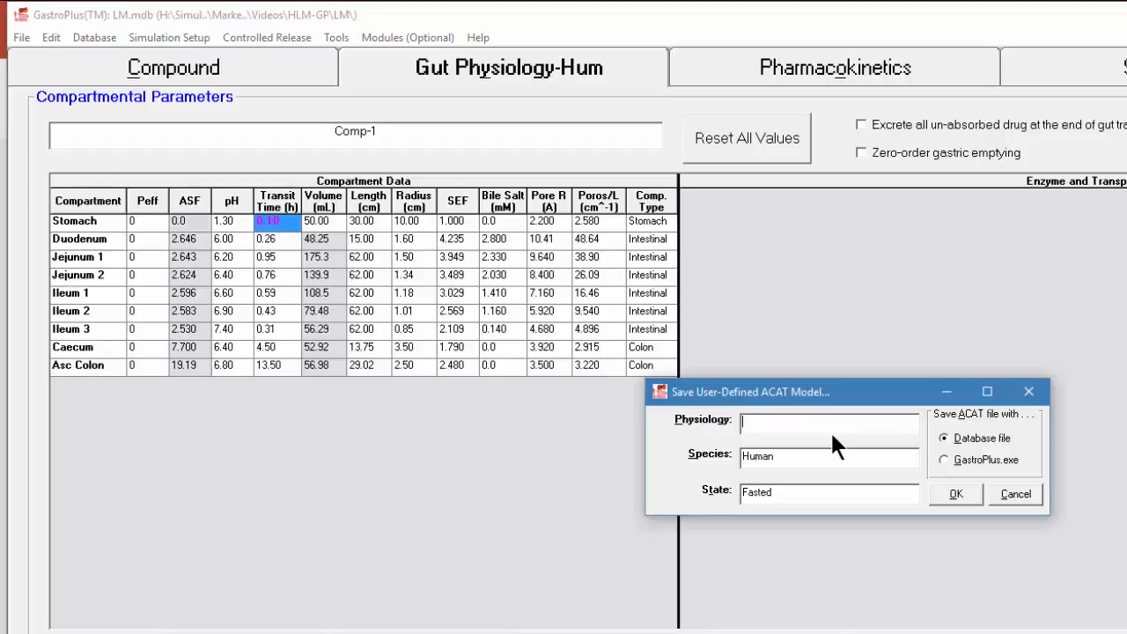
text(0.1h-transit-solution)
click(955, 494)
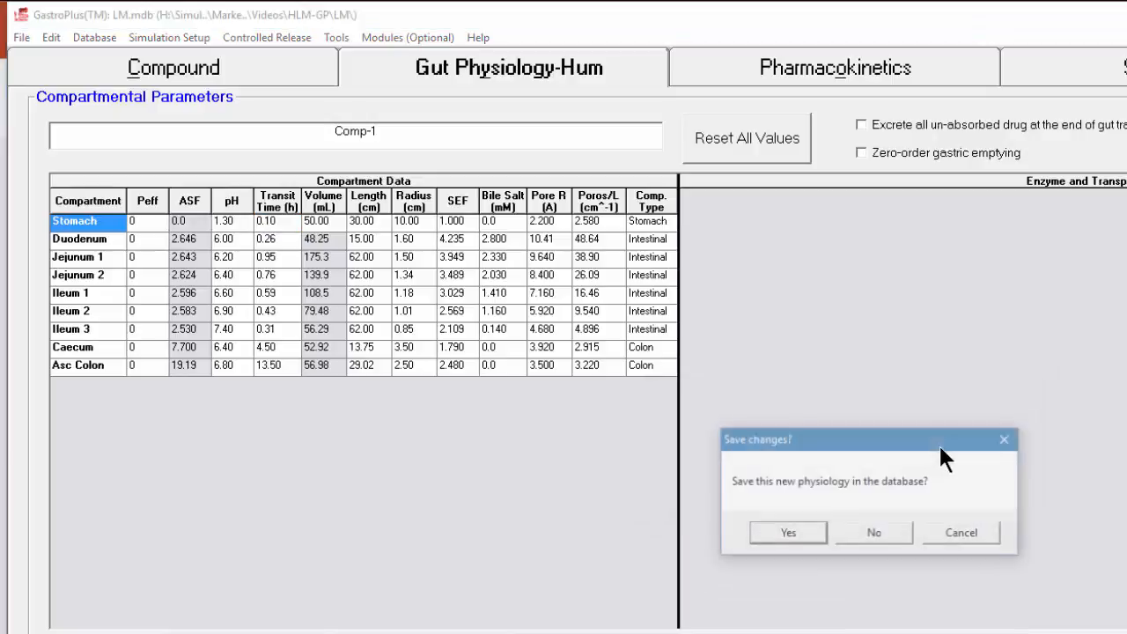
click(775, 532)
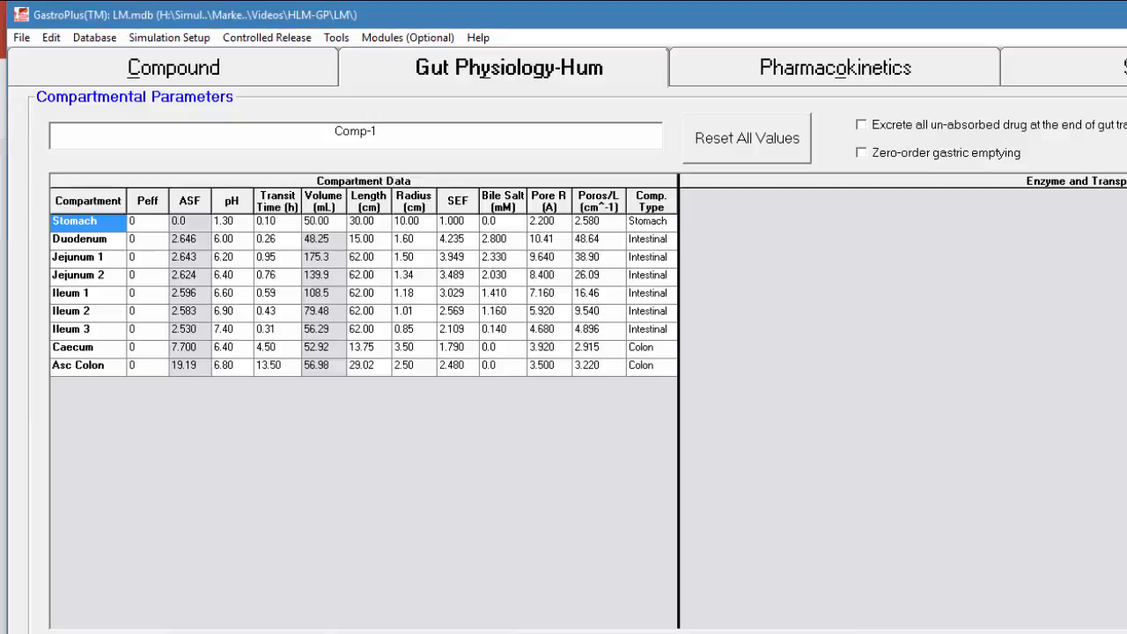
Open the Metabolism and Transporter units converter and set the in vitro fraction unbound for the microsomal assay to Fu calc (Austin)
click(880, 68)
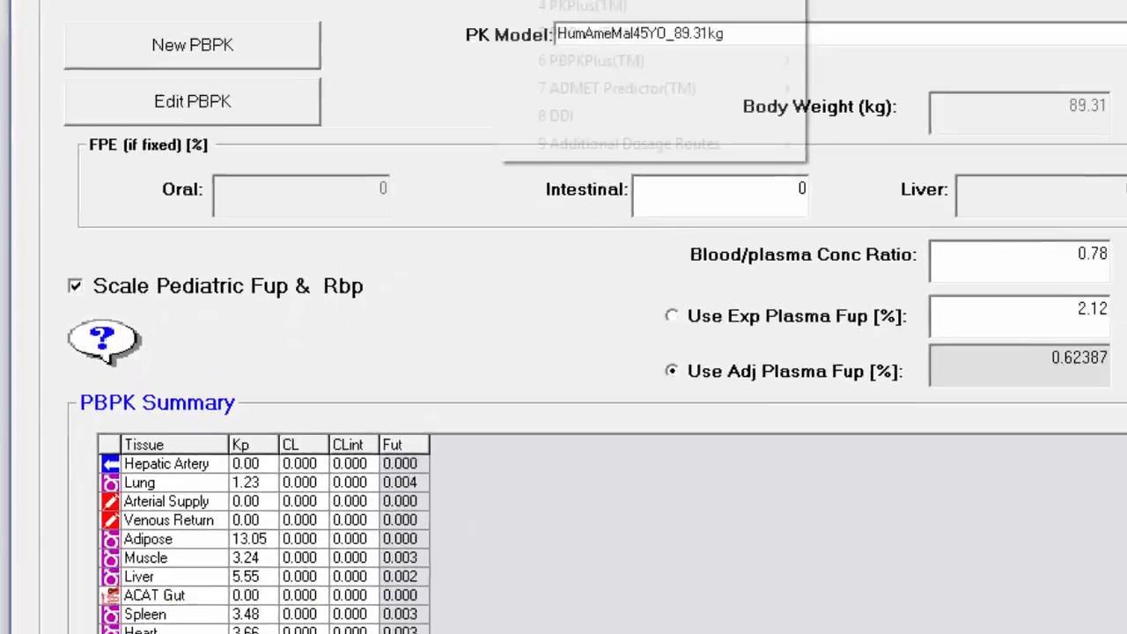
click(498, 41)
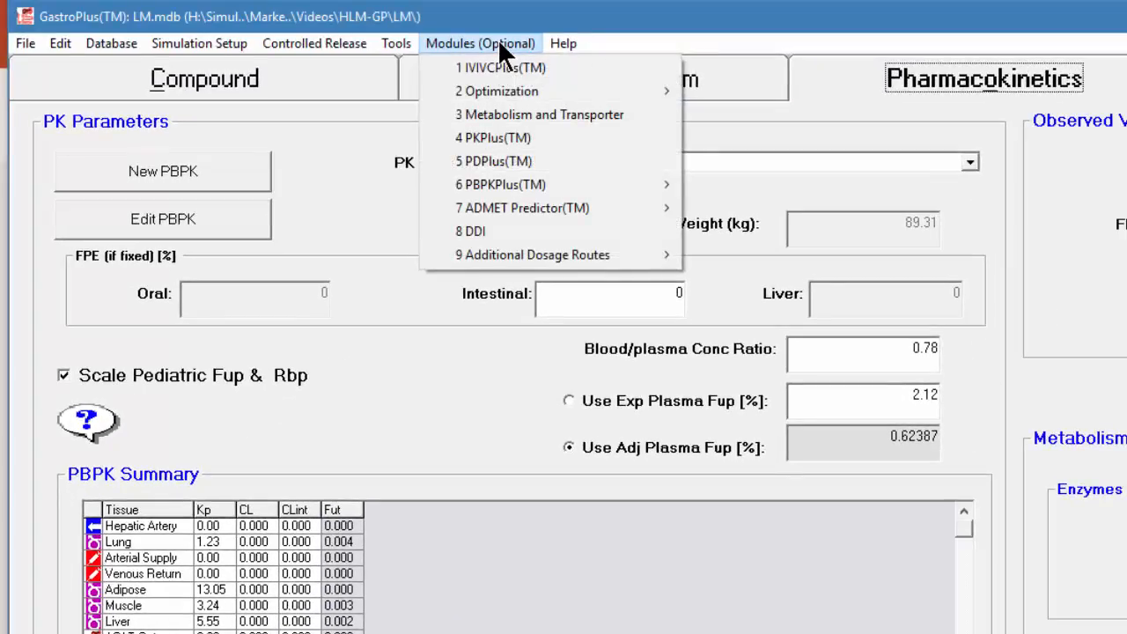
click(509, 124)
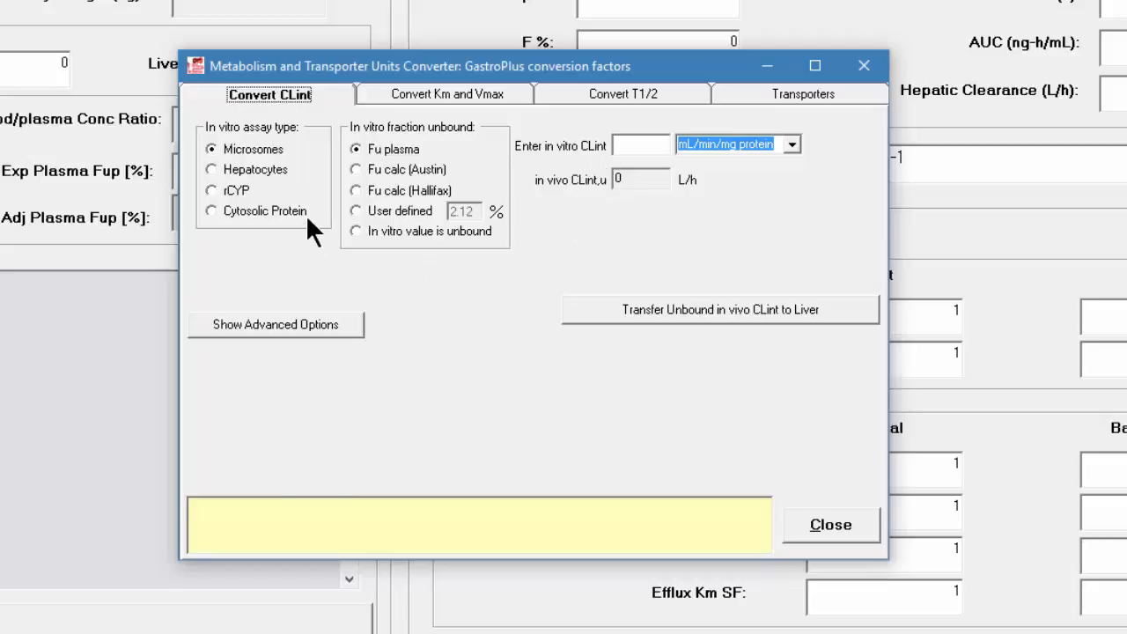
click(373, 169)
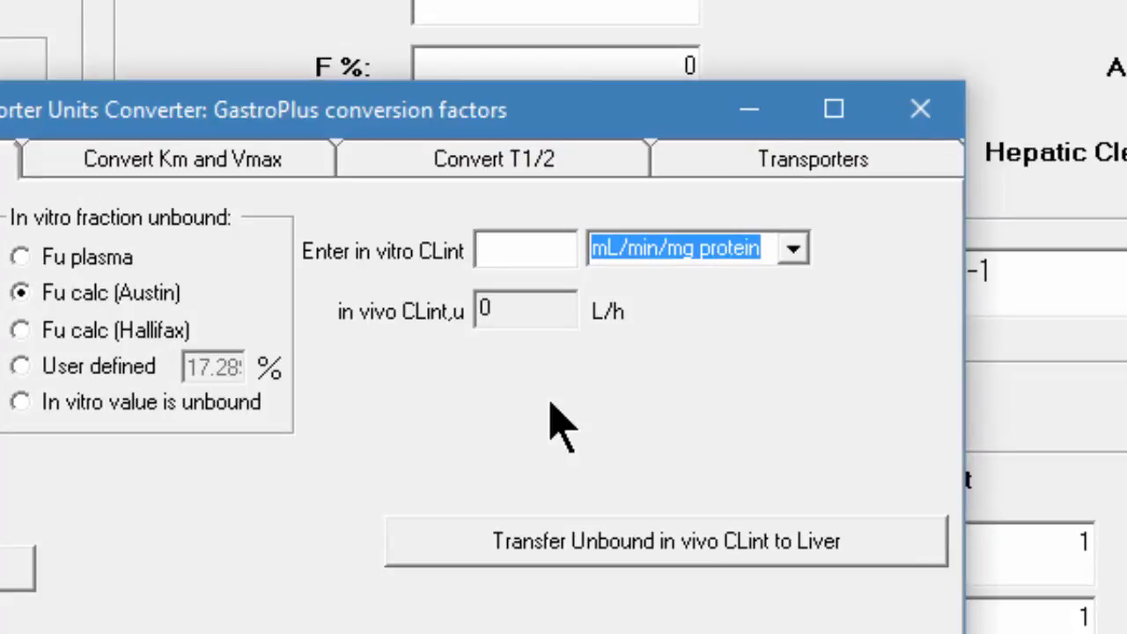
Enter an in vitro CLint of 465 uL/min/mg protein and transfer the unbound in vivo CLint to the liver
text(465)
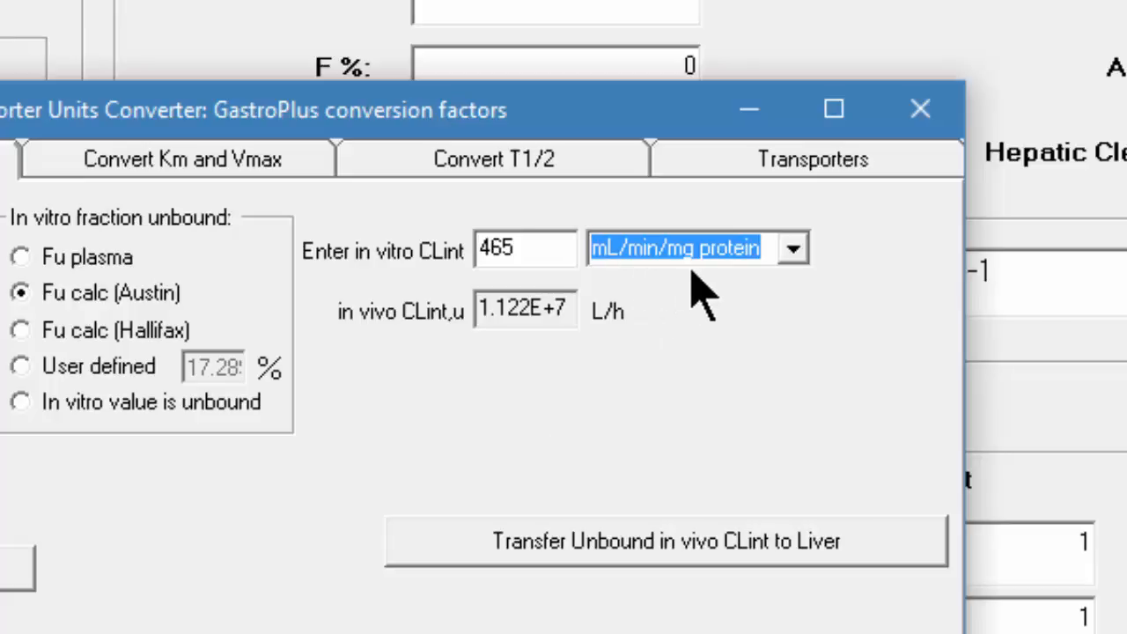
click(794, 250)
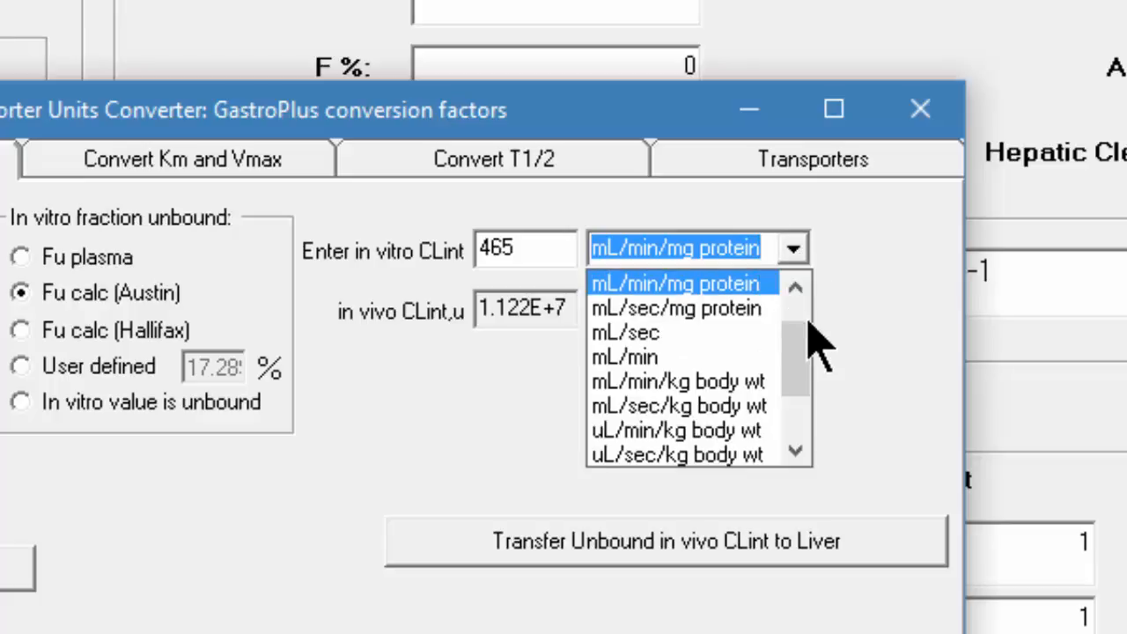
drag(795, 379, 795, 280)
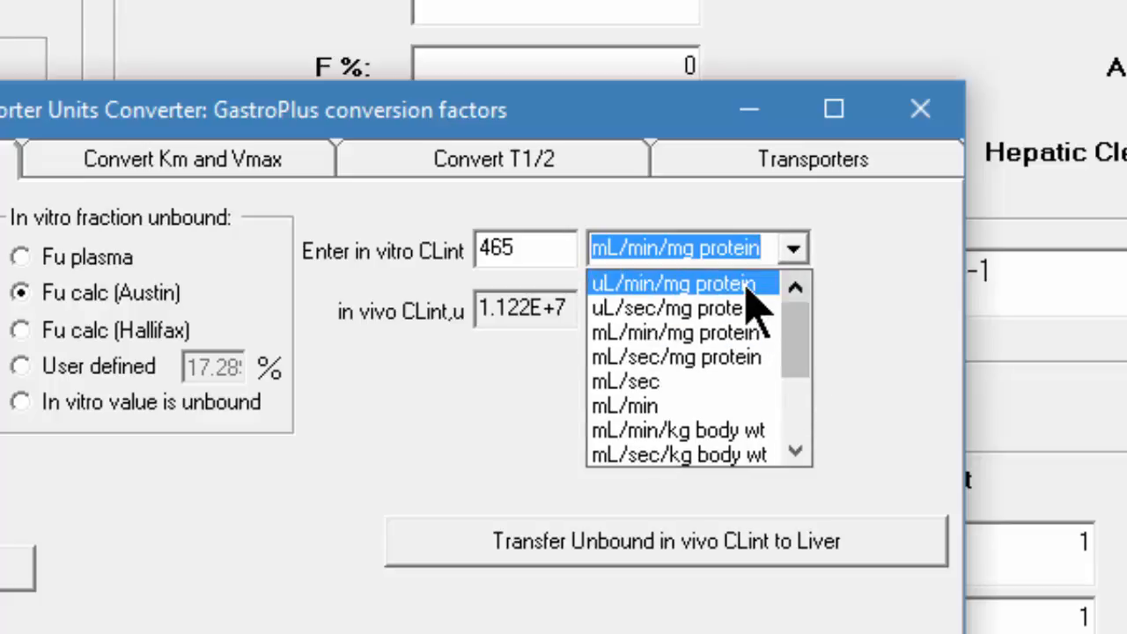
click(753, 290)
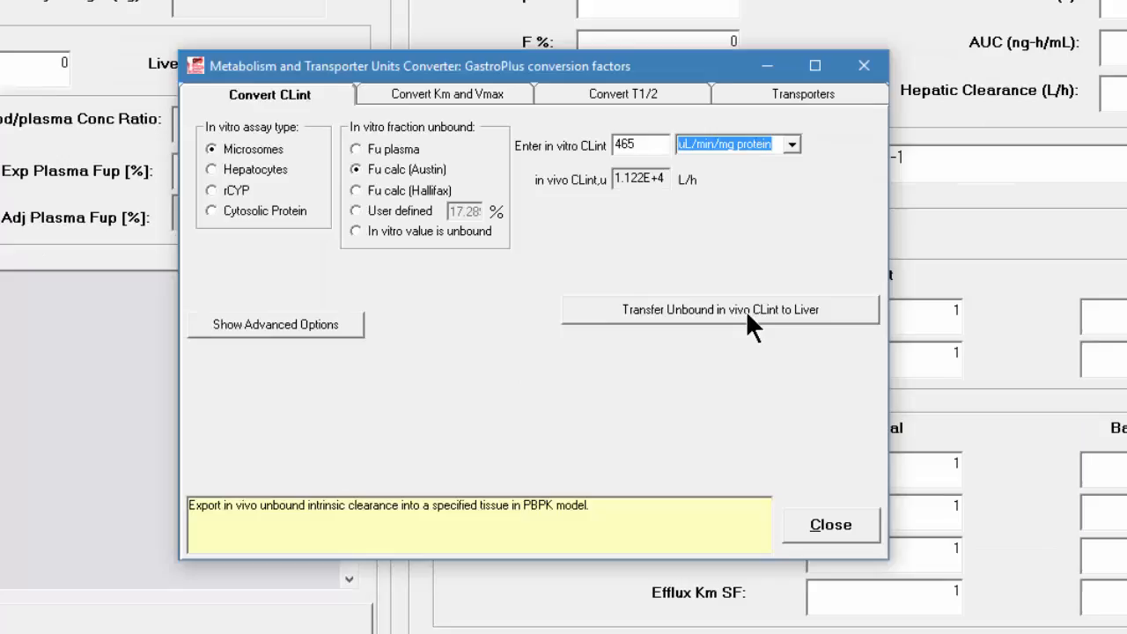
click(712, 541)
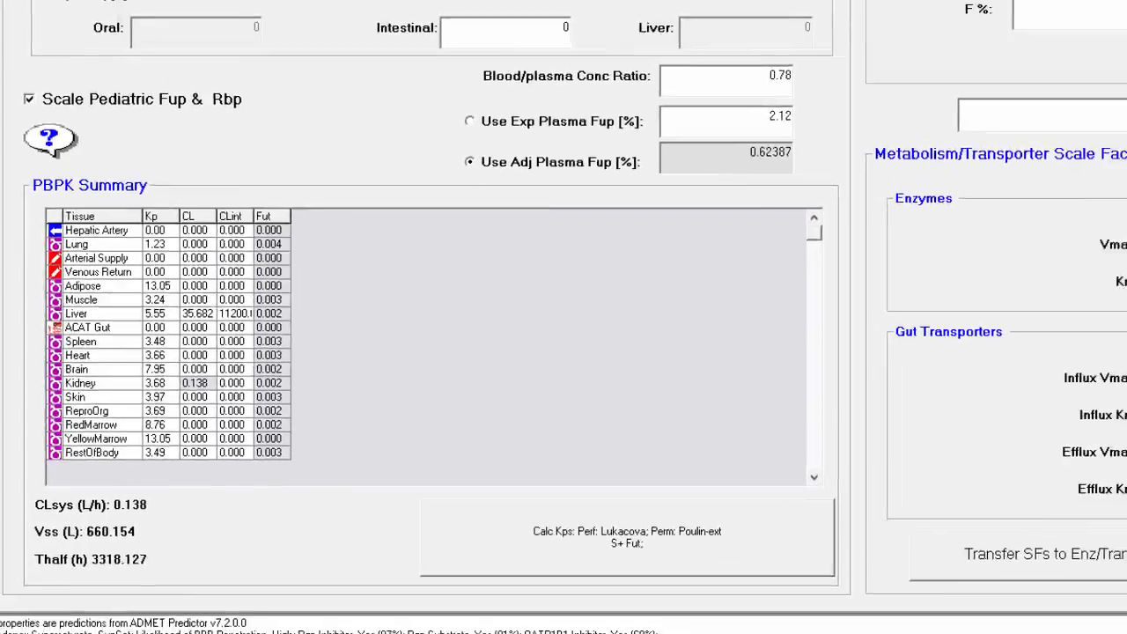
Run a single simulation of the compound with a length of 24 h
click(815, 48)
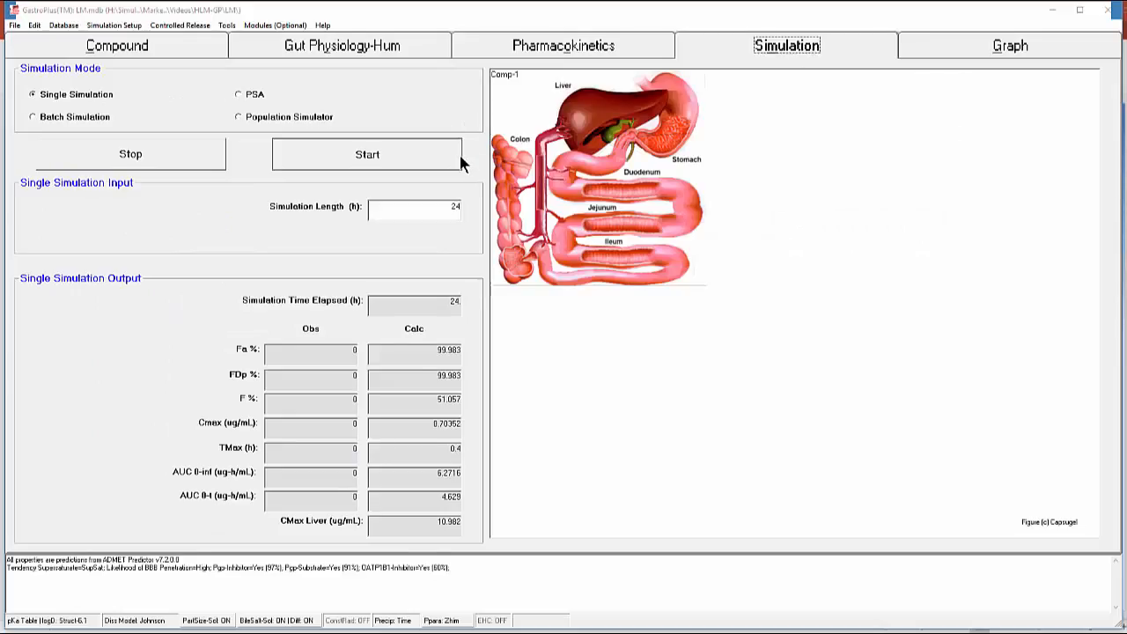
click(459, 159)
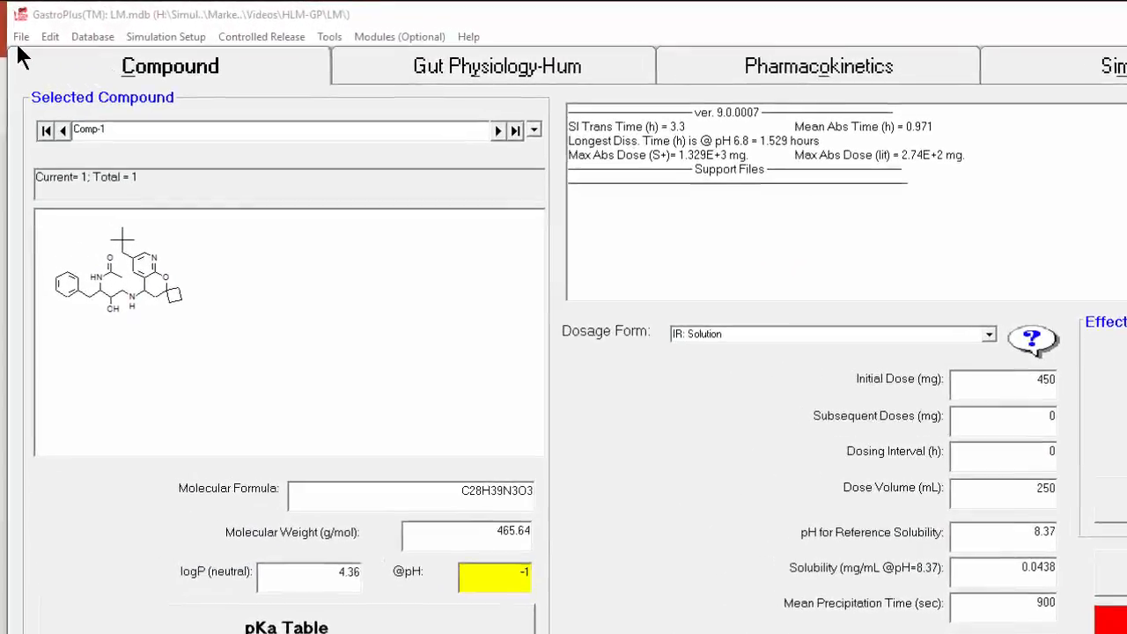
Import the structure file Cmpd1.smi from the HLM-GP folder into the database as another record
click(20, 37)
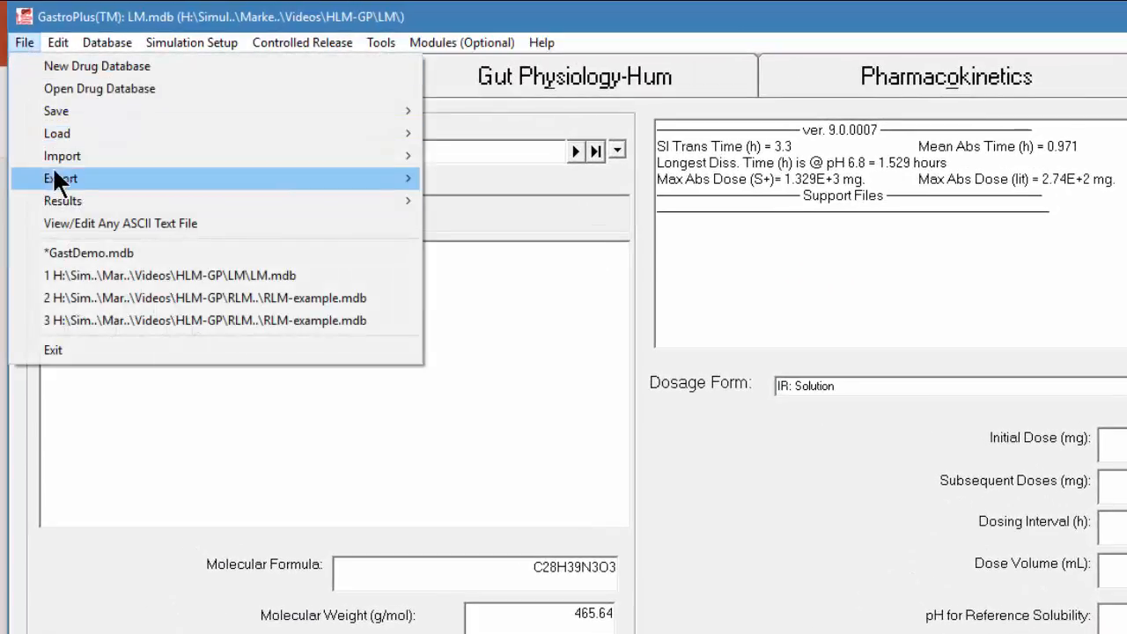
mouse_move(57, 160)
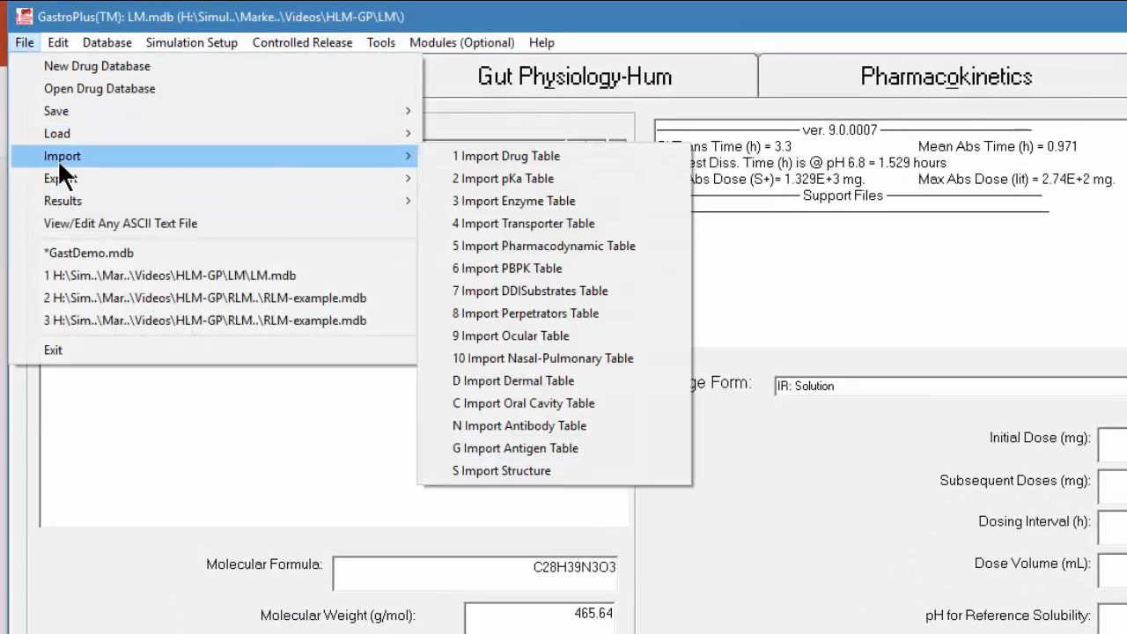
click(500, 464)
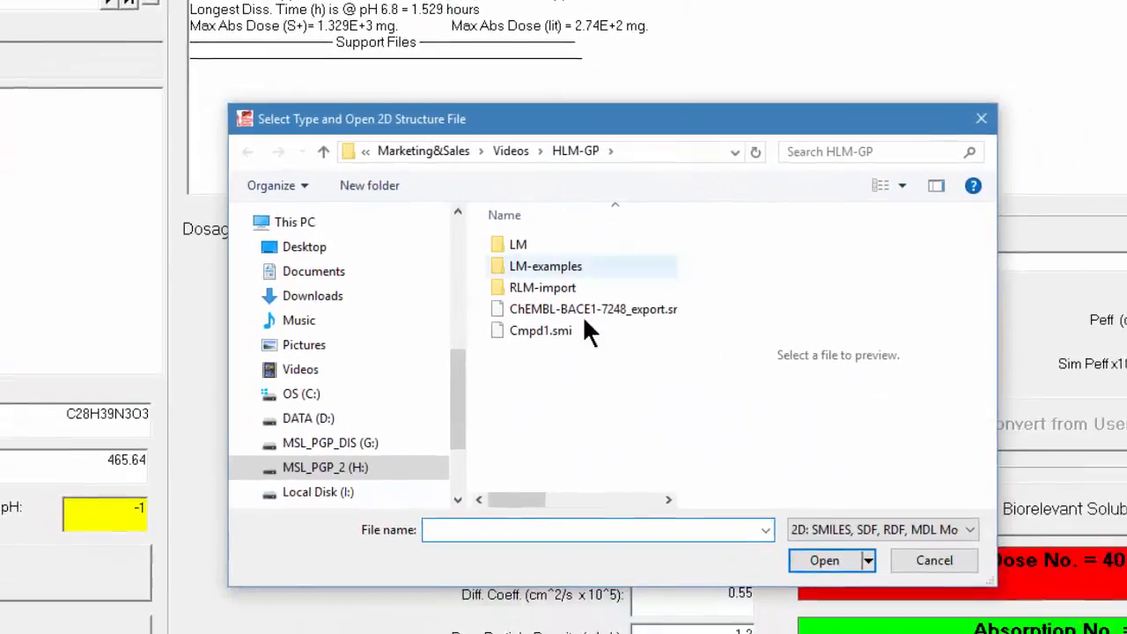
click(327, 280)
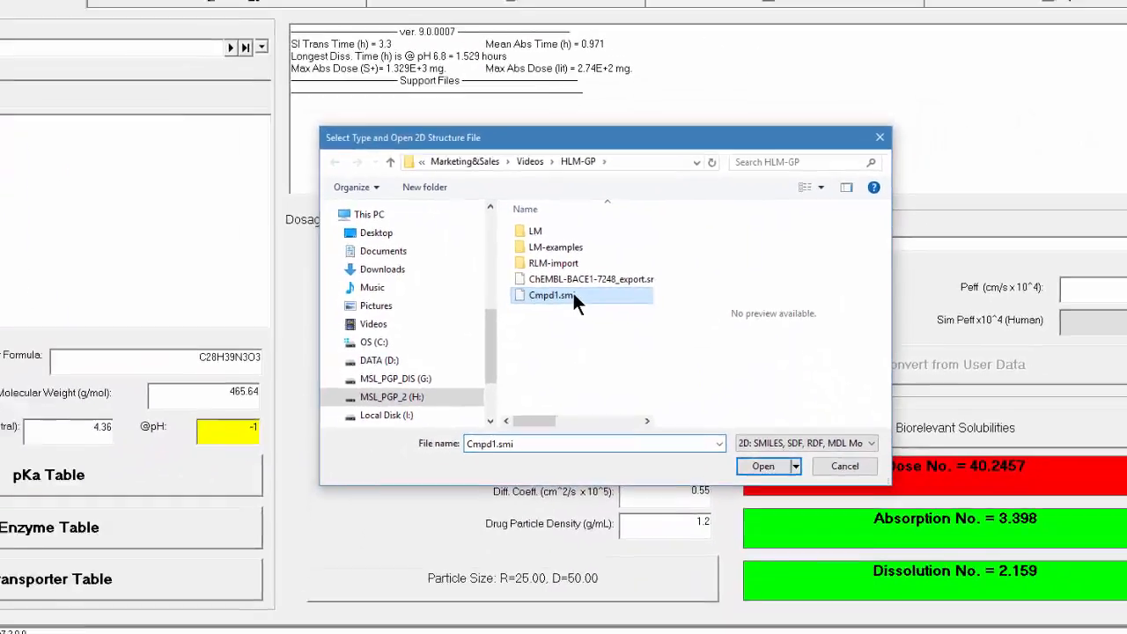
double_click(573, 296)
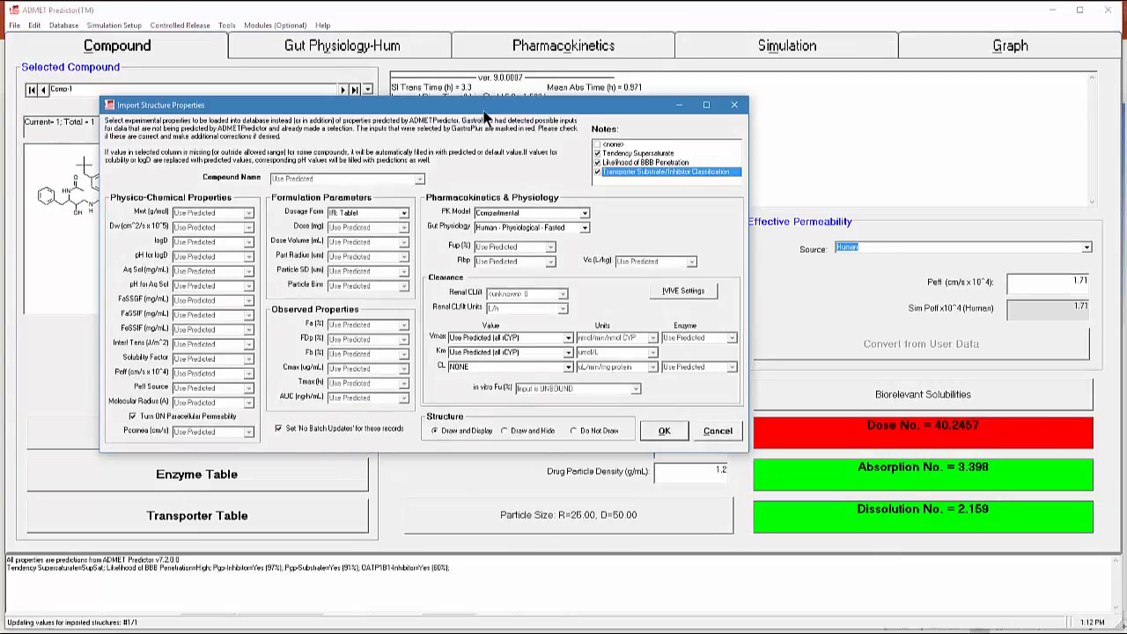
Create a new 0.25 kg rat PEAR physiology as the import's PK model and save it as Rat_0.25kg.pbk
drag(484, 115, 605, 120)
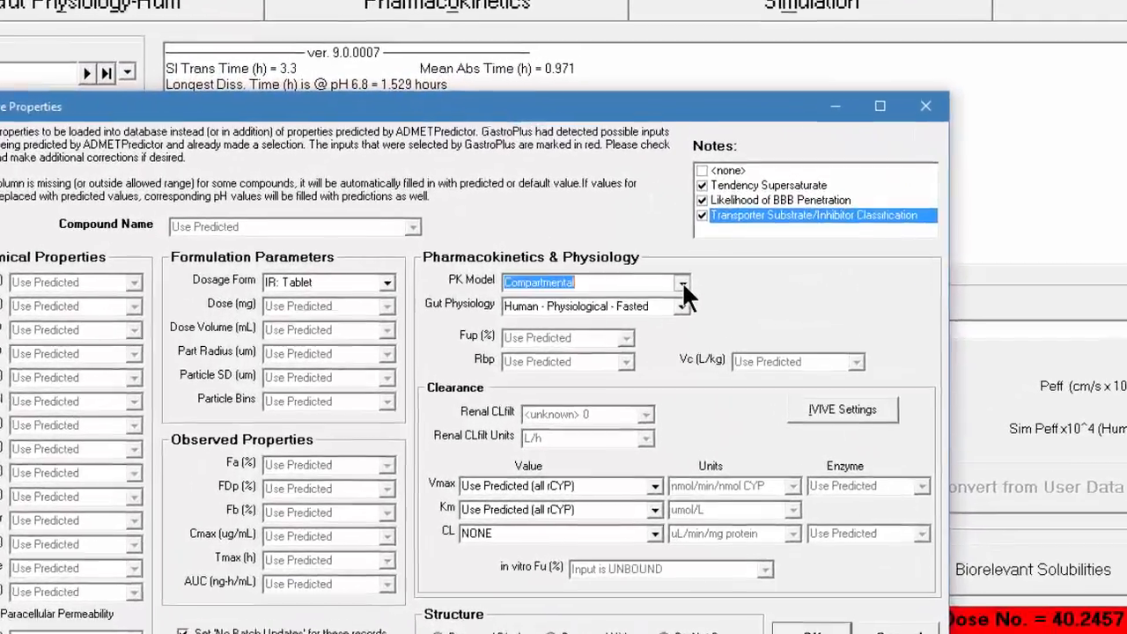
click(707, 218)
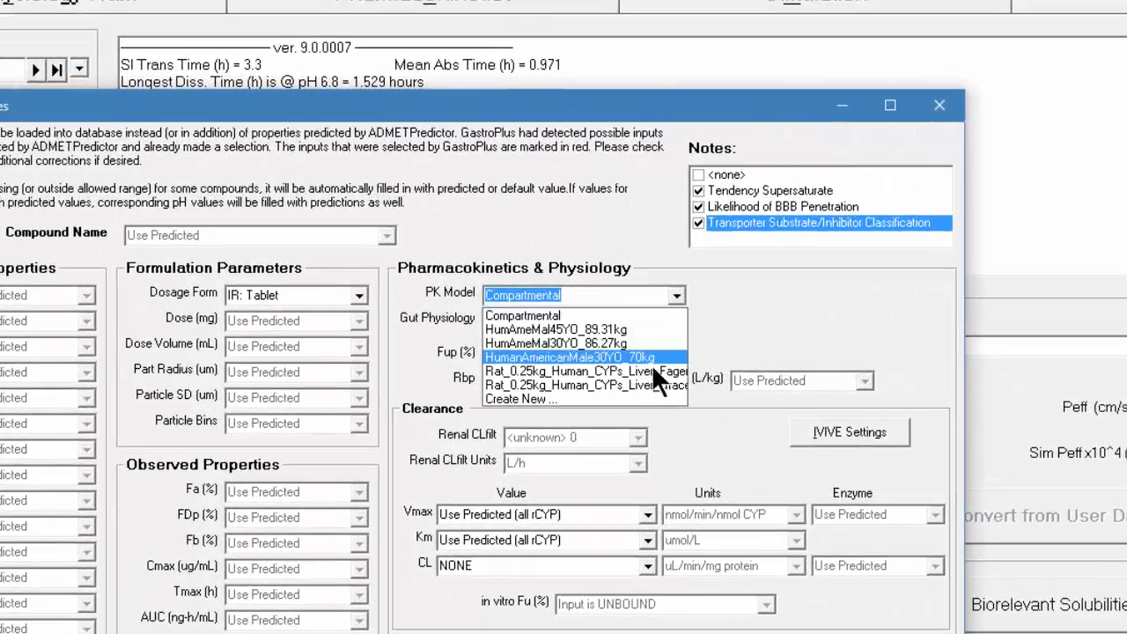
click(579, 399)
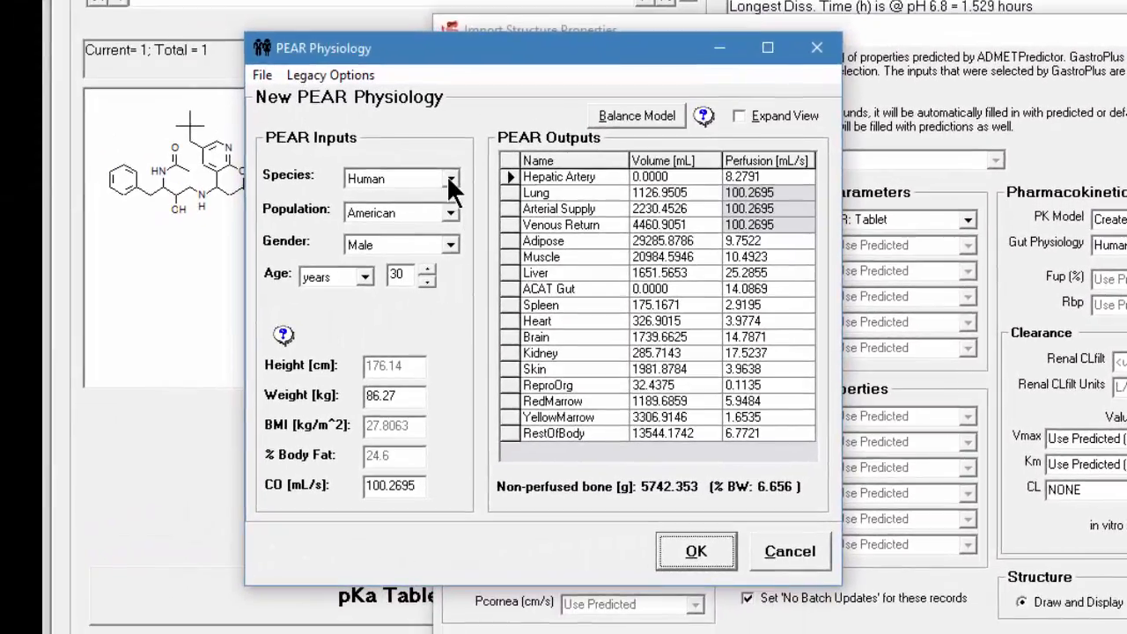
click(350, 191)
click(314, 221)
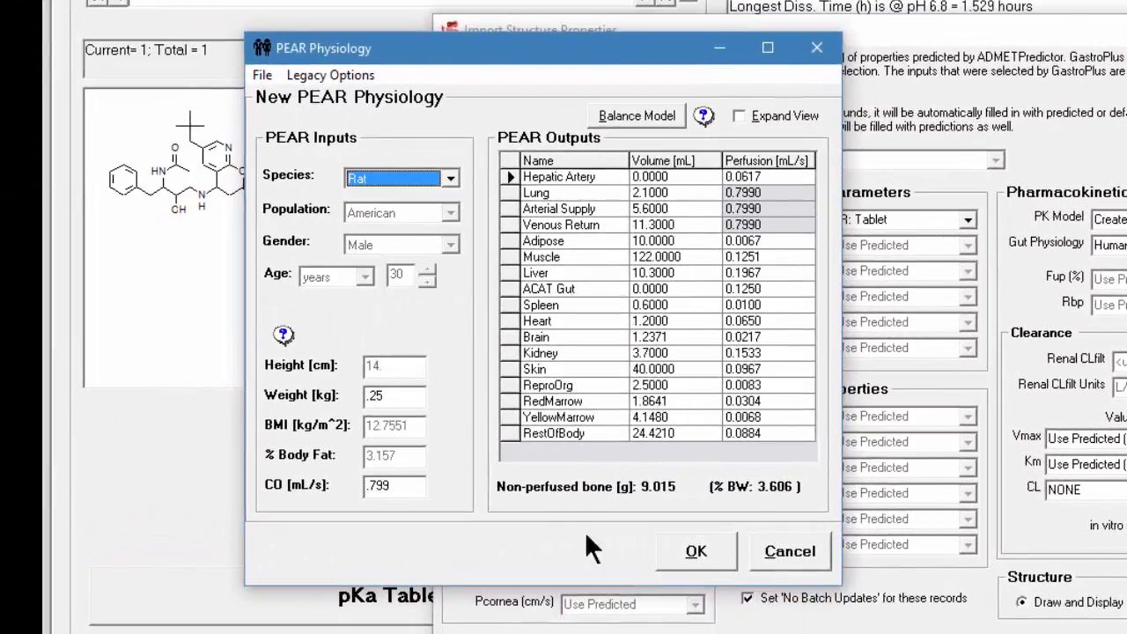
click(707, 561)
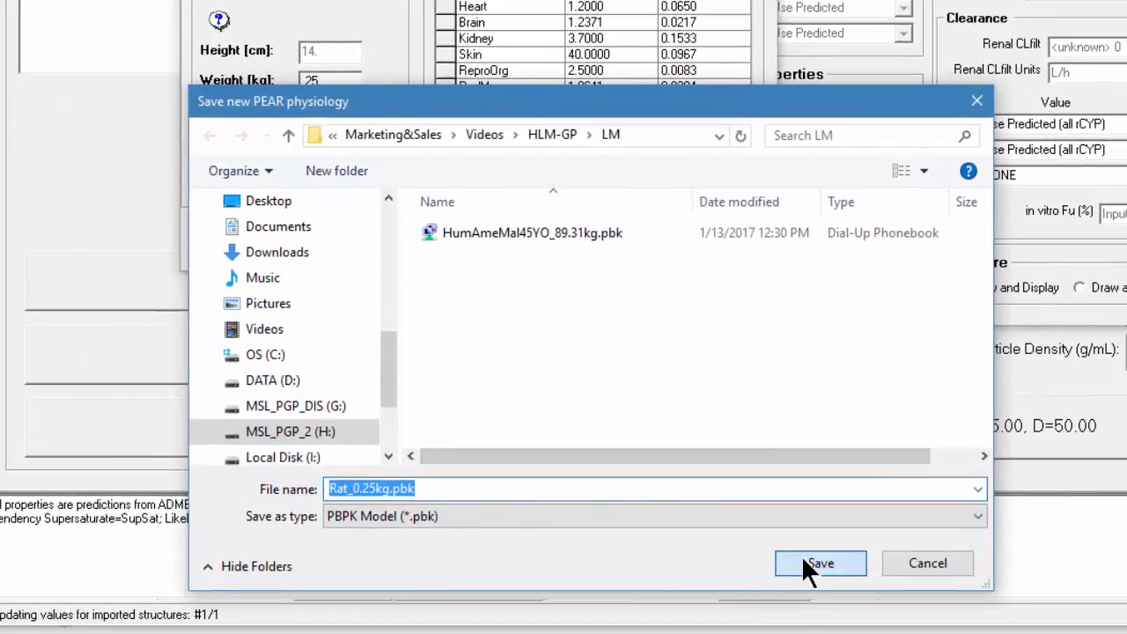
click(856, 633)
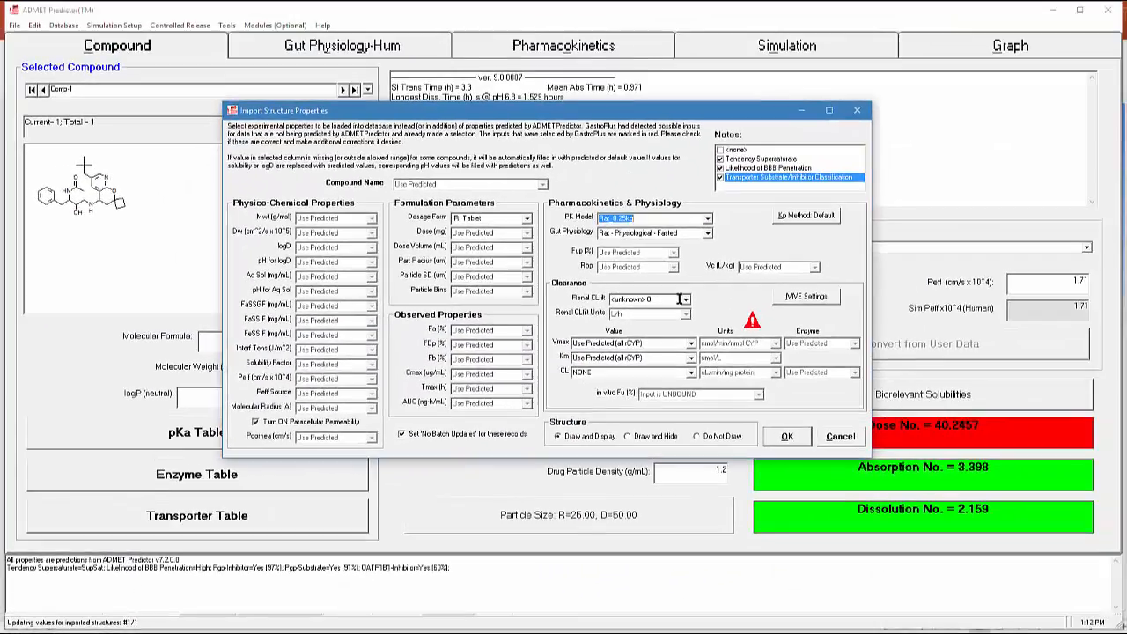
Set the renal filtration clearance of the rat import to fup*GFR
click(684, 301)
click(685, 300)
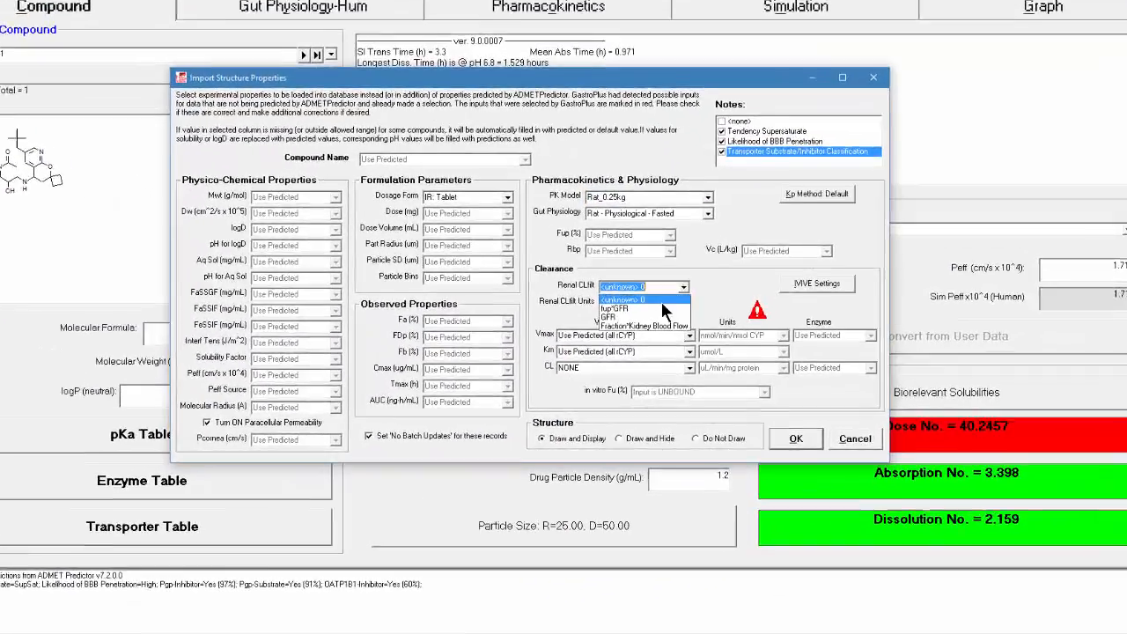
click(653, 317)
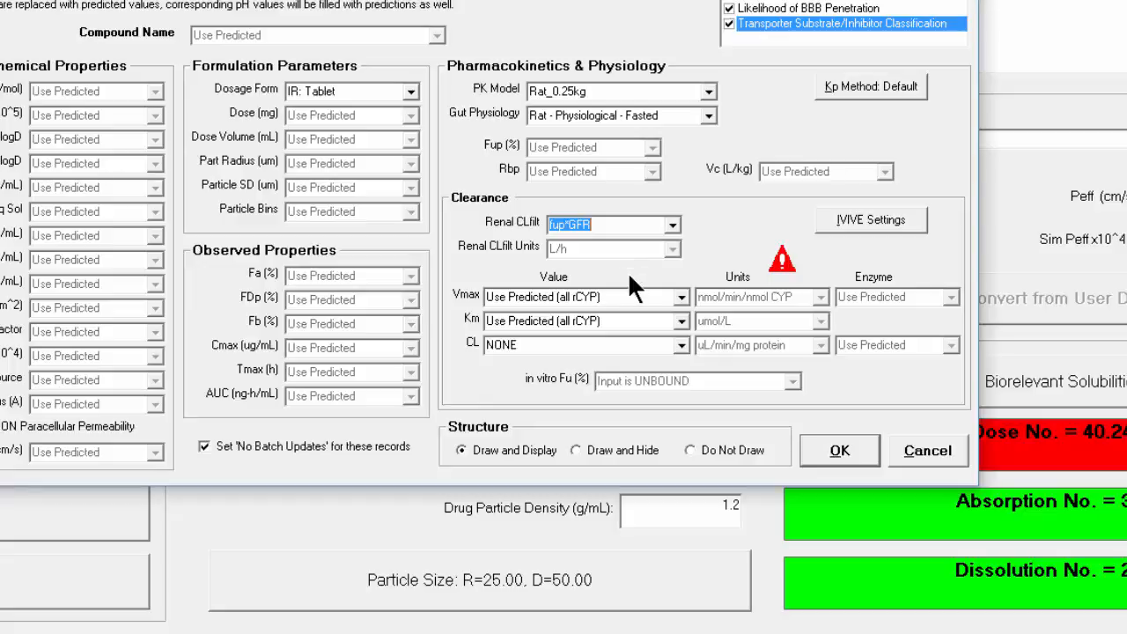
Set Vmax and Km of the rat import to NONE and complete the import
click(679, 296)
click(641, 314)
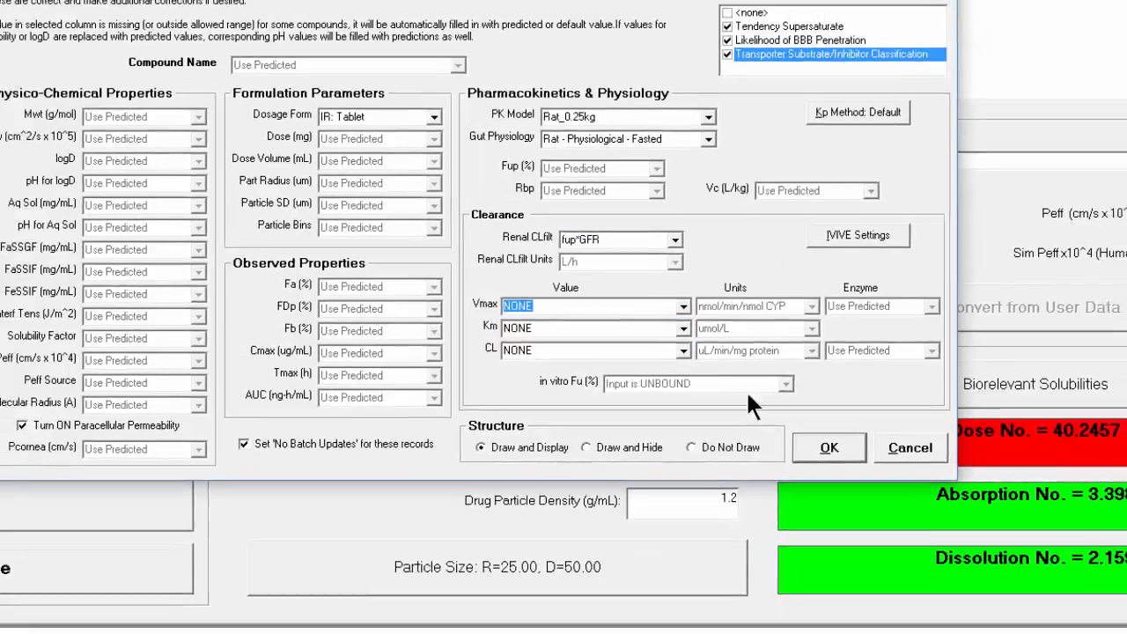
click(829, 447)
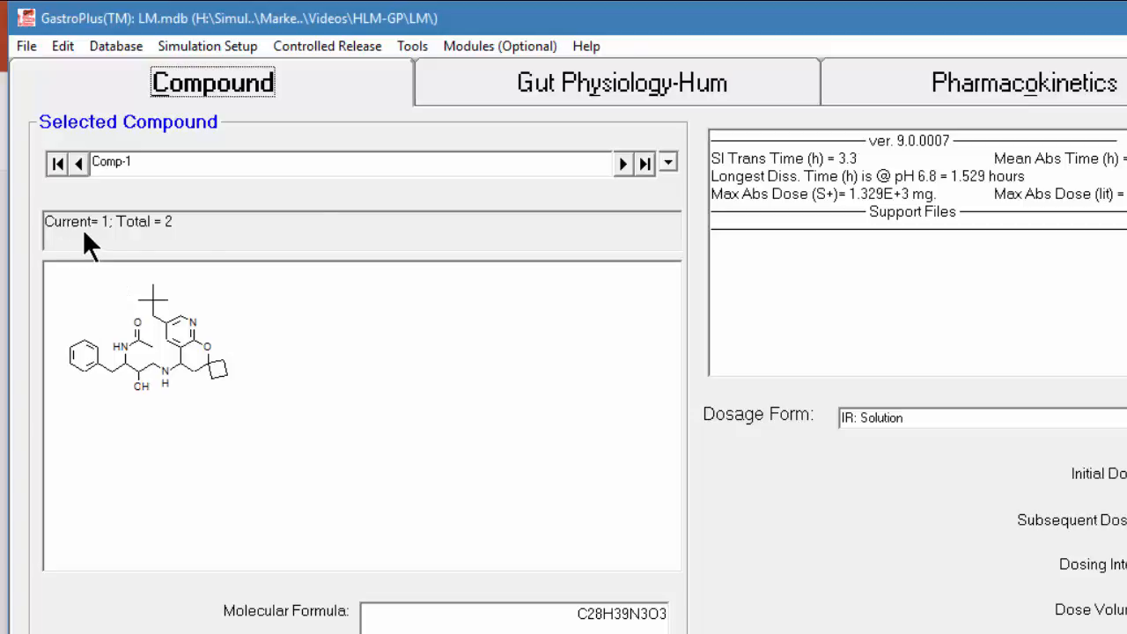
Go to the rat record Comp-1-1 and set its dosage form to IR: Solution
click(618, 167)
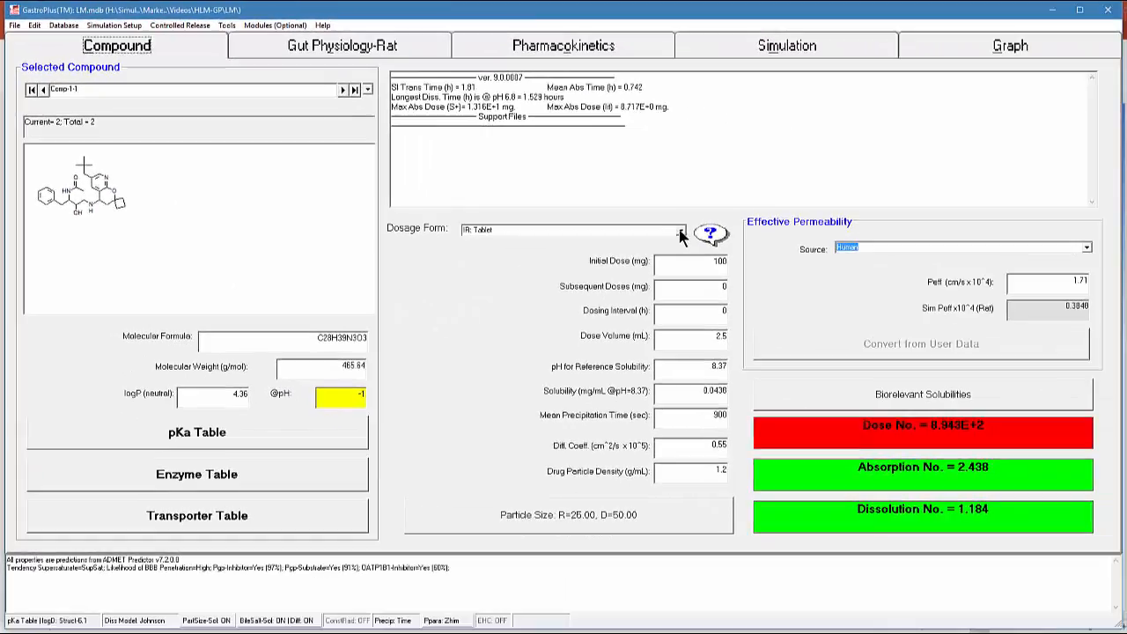
click(680, 233)
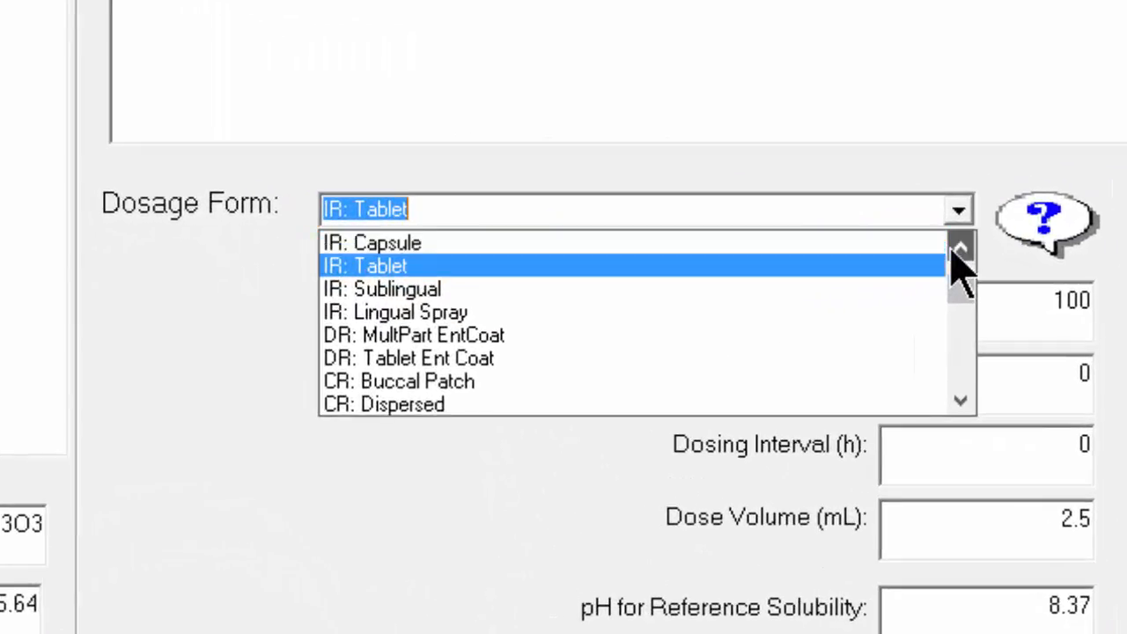
click(959, 249)
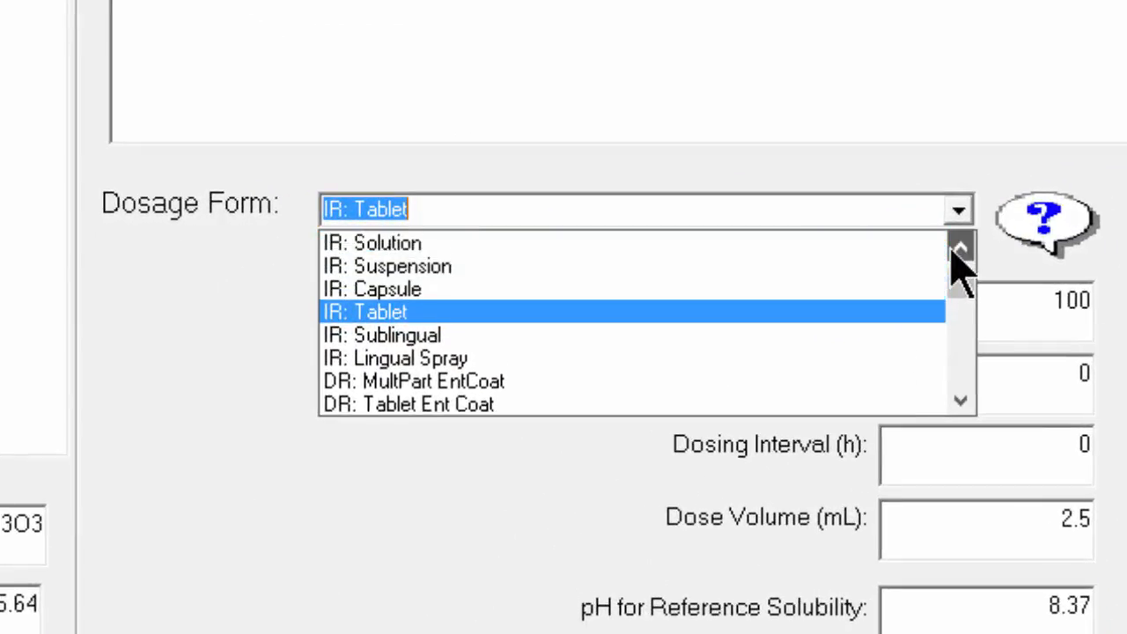
click(960, 249)
click(445, 265)
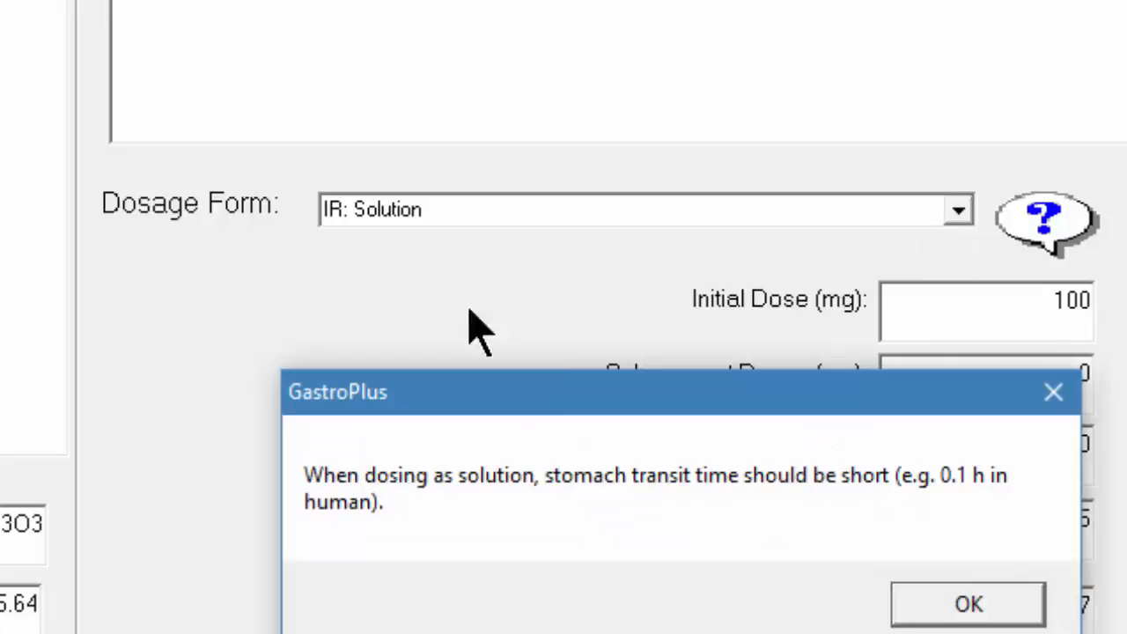
click(950, 606)
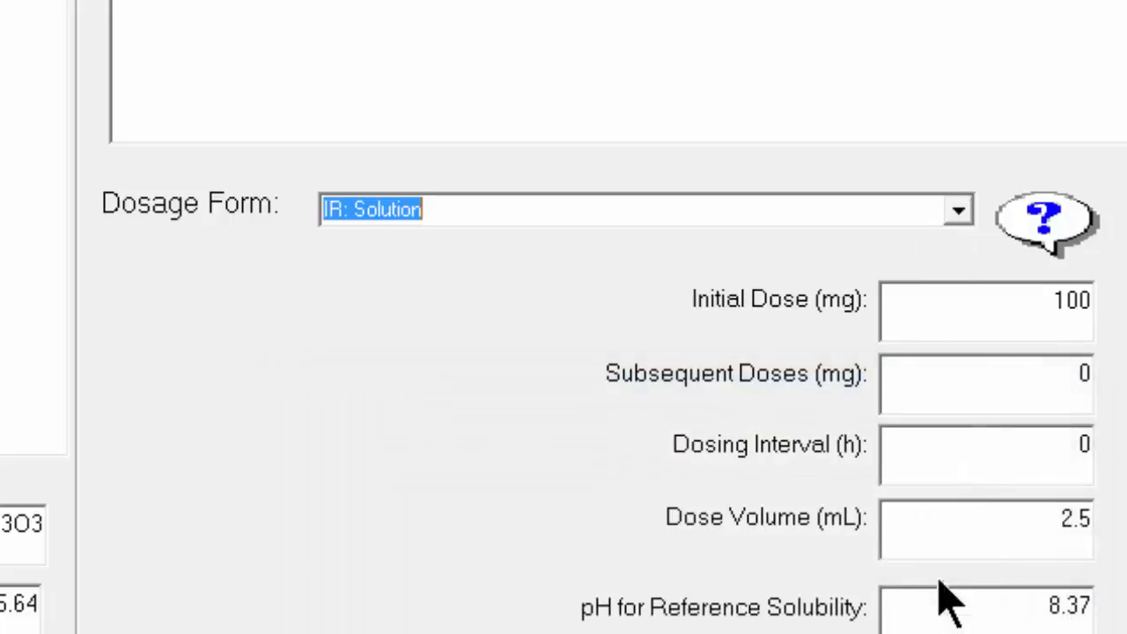
Check the rat model's body weight and set the initial dose to 1.25 mg
click(1008, 287)
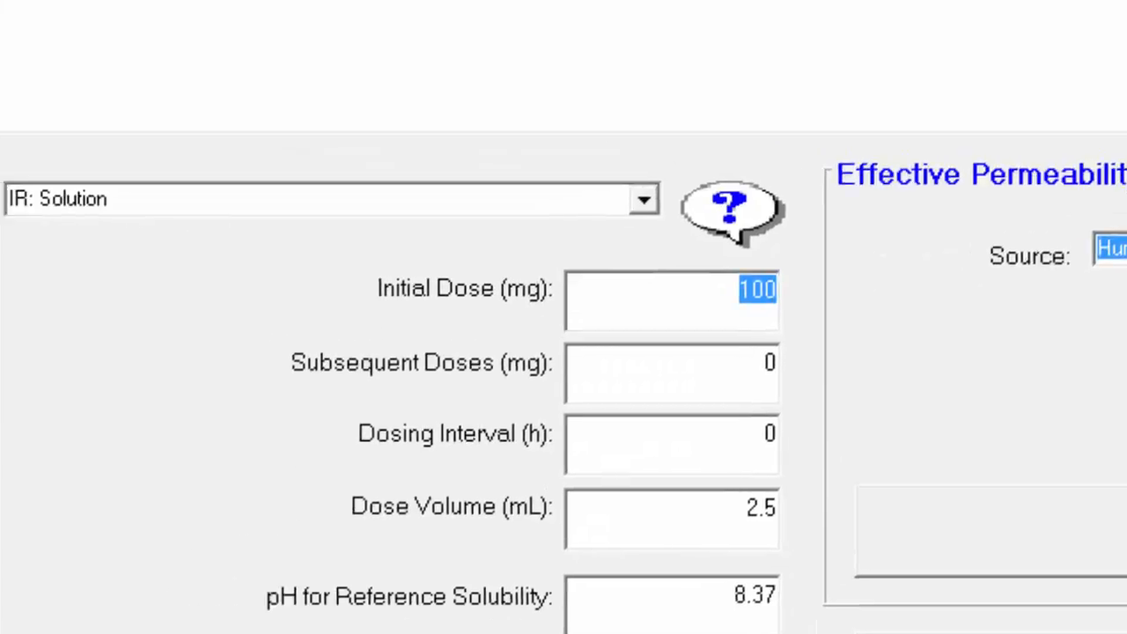
click(798, 91)
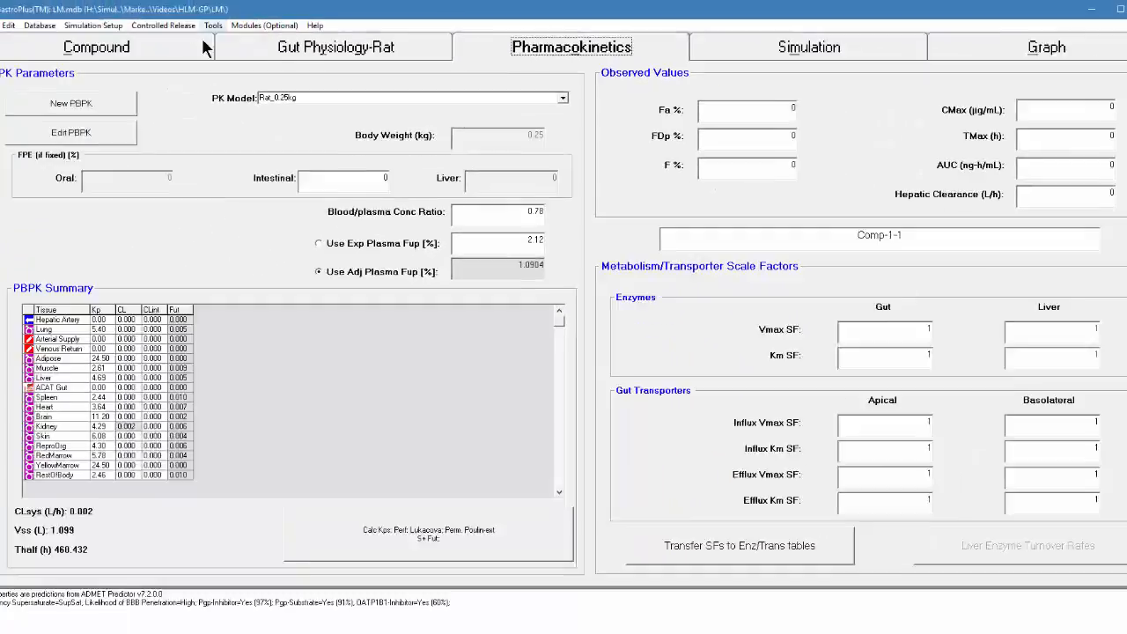
click(202, 44)
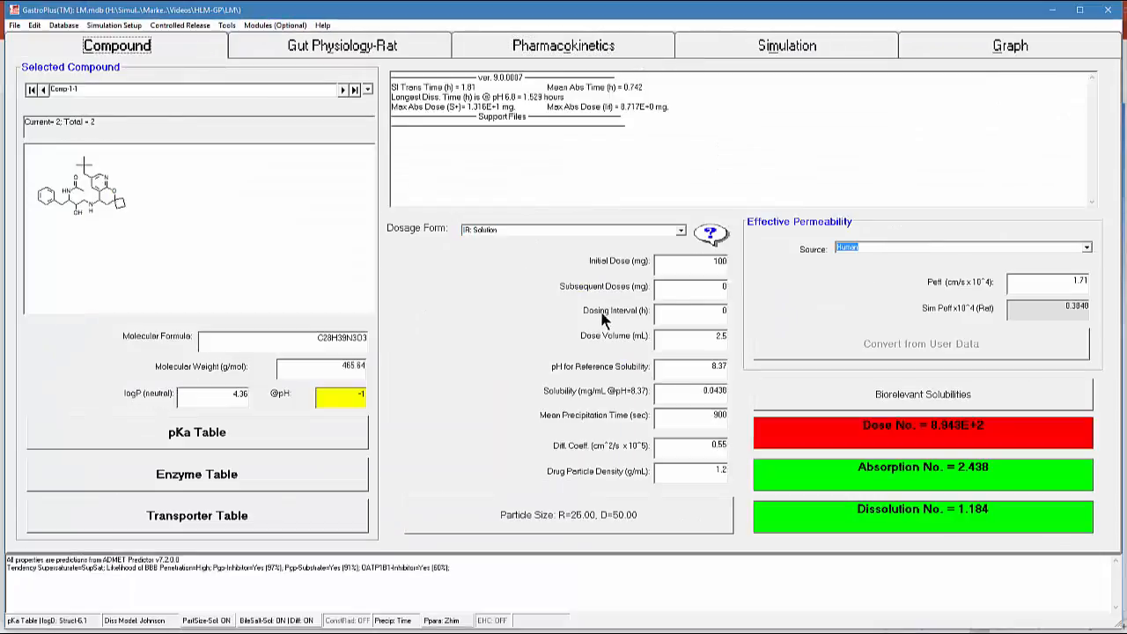
drag(692, 268, 749, 262)
text(1)
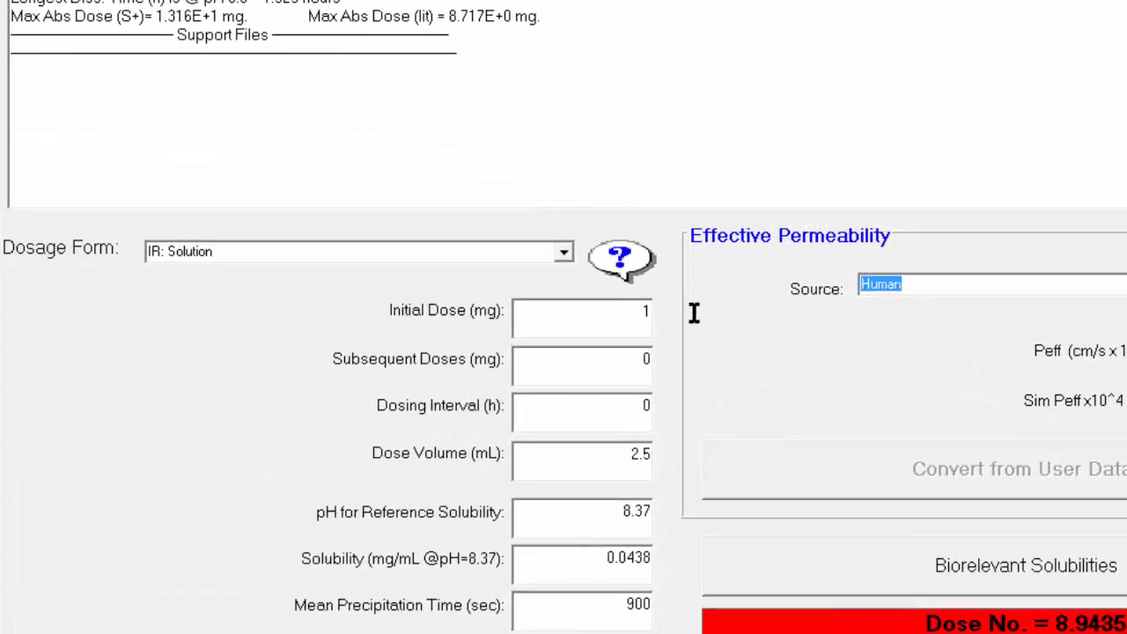
text(.25)
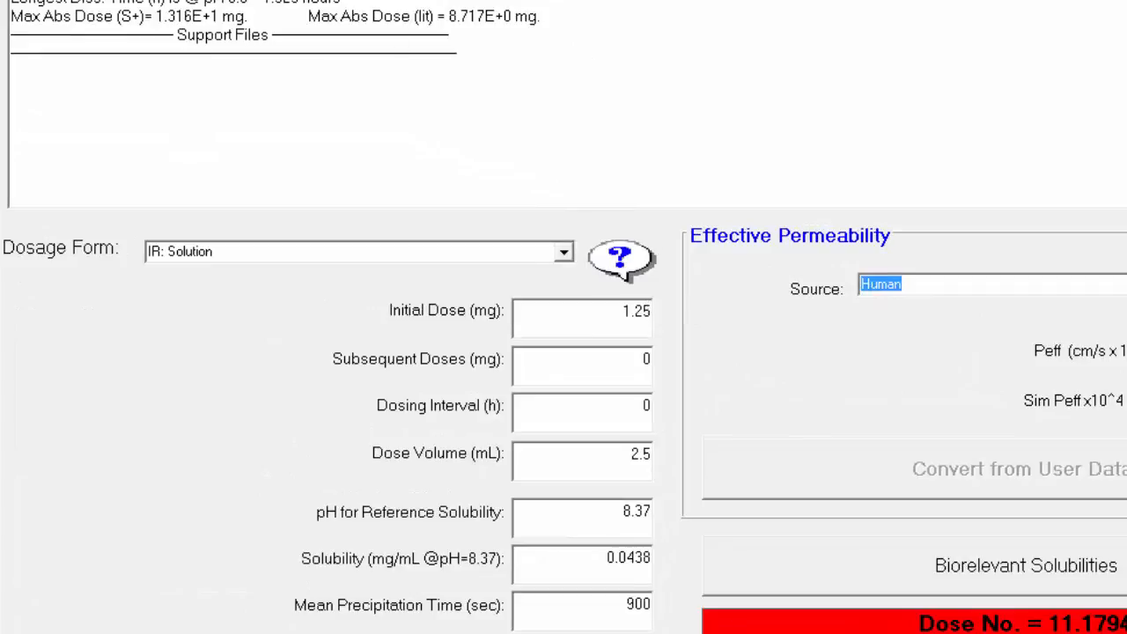
Set the stomach transit time in the rat gut physiology to 0.1 h
click(394, 35)
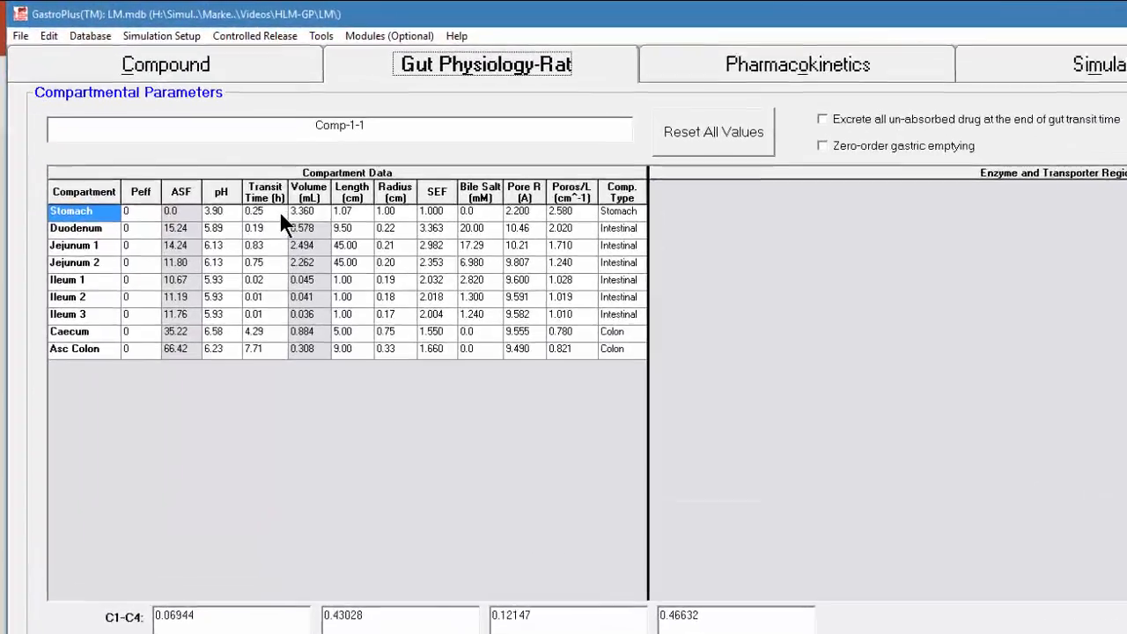
click(197, 154)
text(0)
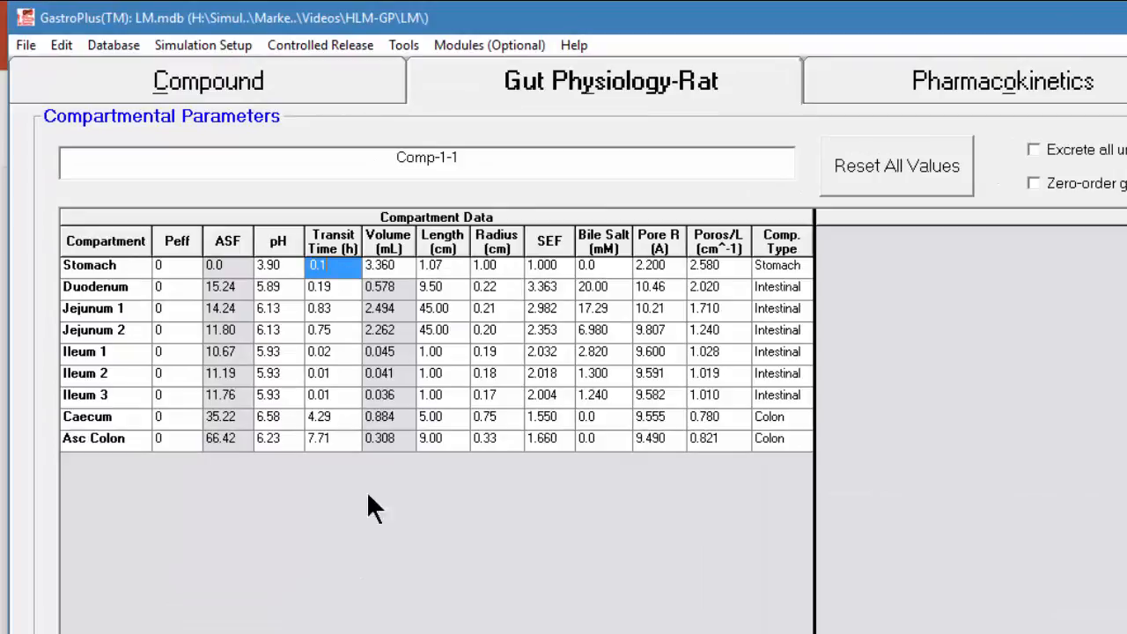
click(332, 287)
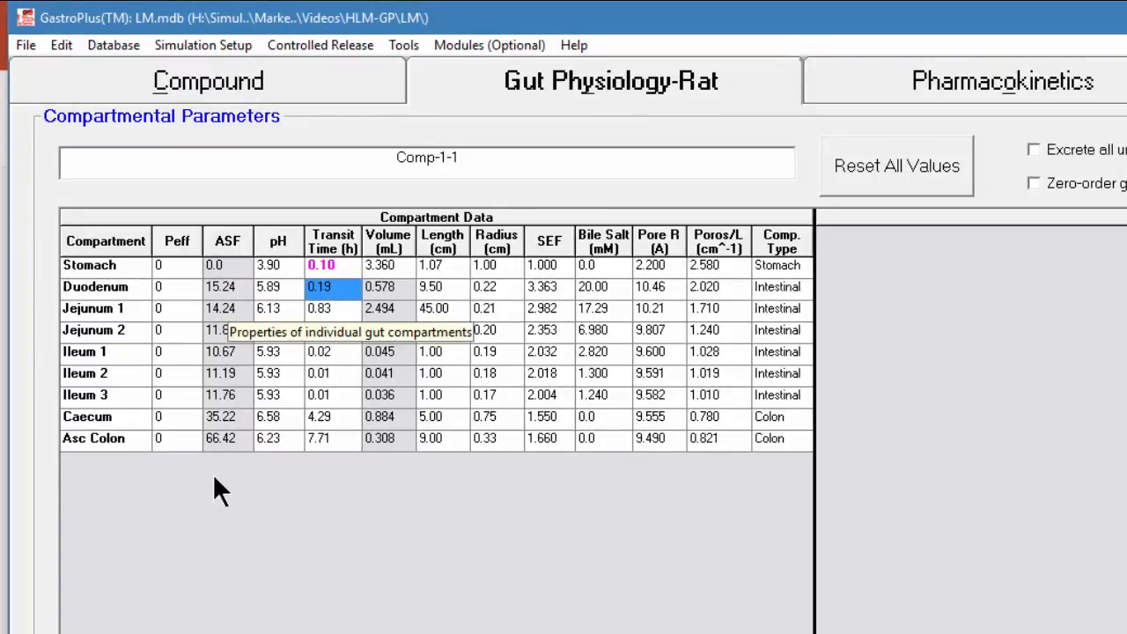
Save the fasted rat ACAT model with the database file under the physiology name rat-0.1h-stomach-transit-solution
click(25, 45)
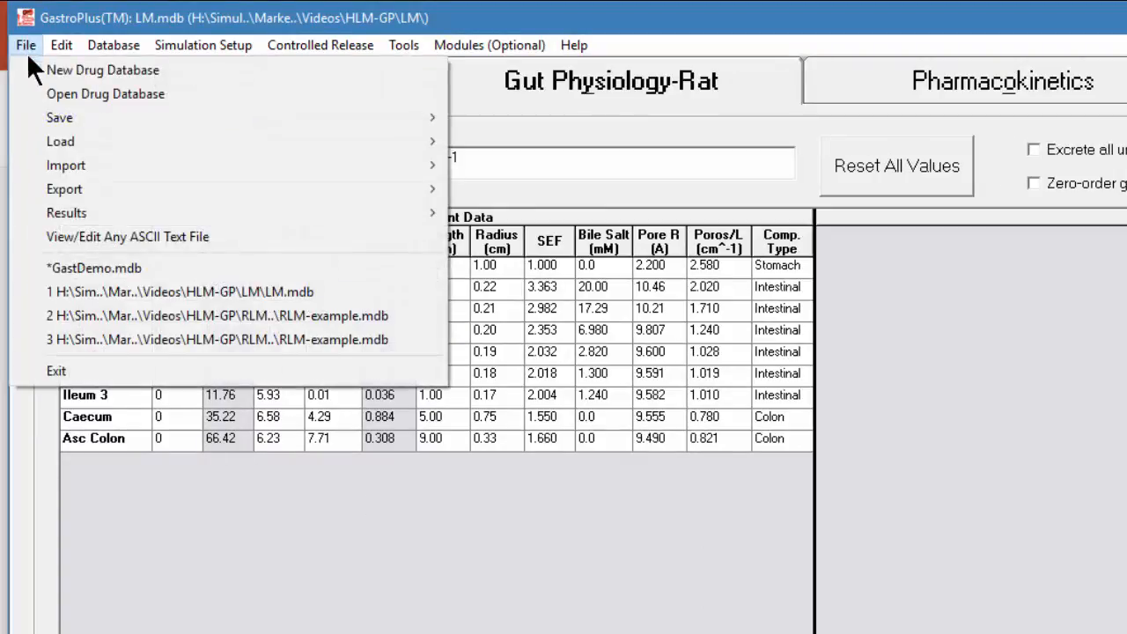
mouse_move(63, 118)
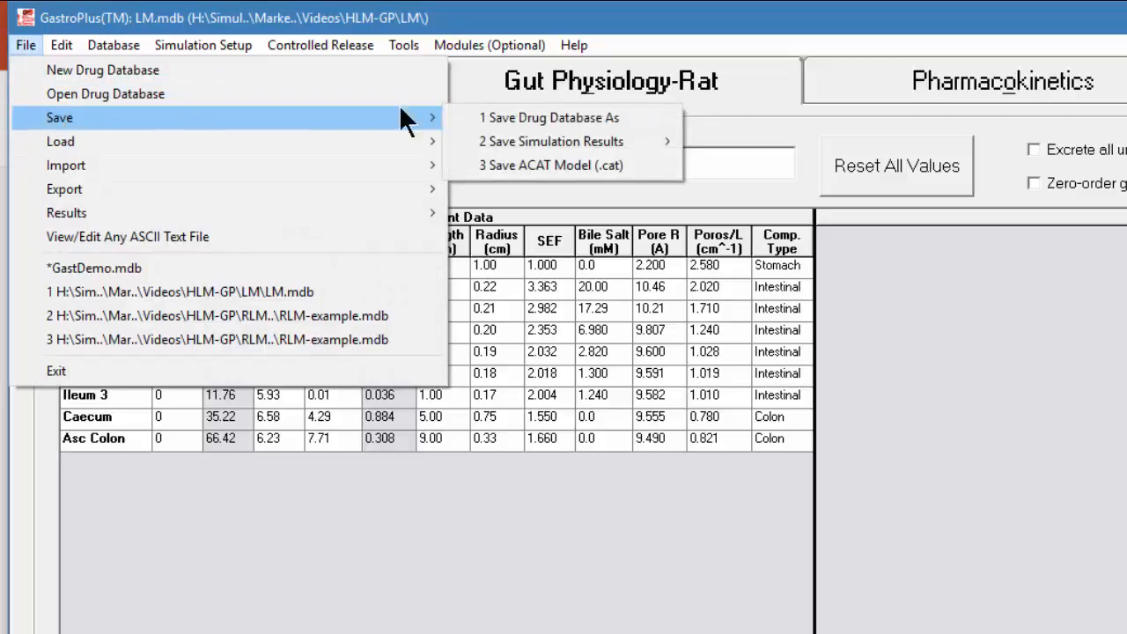
click(497, 162)
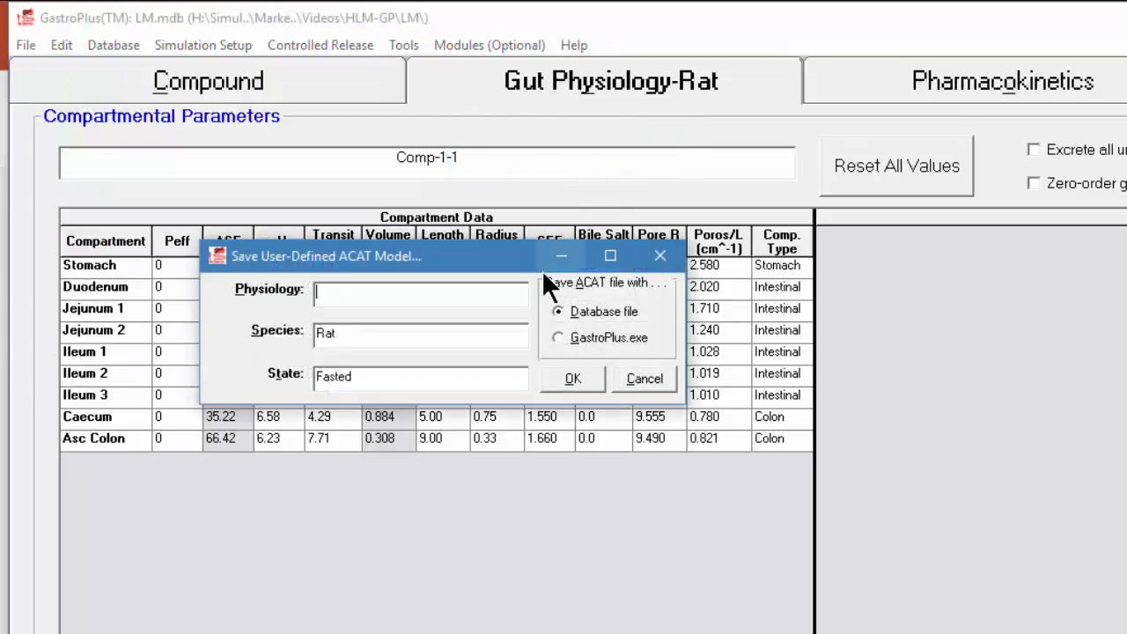
text(rat)
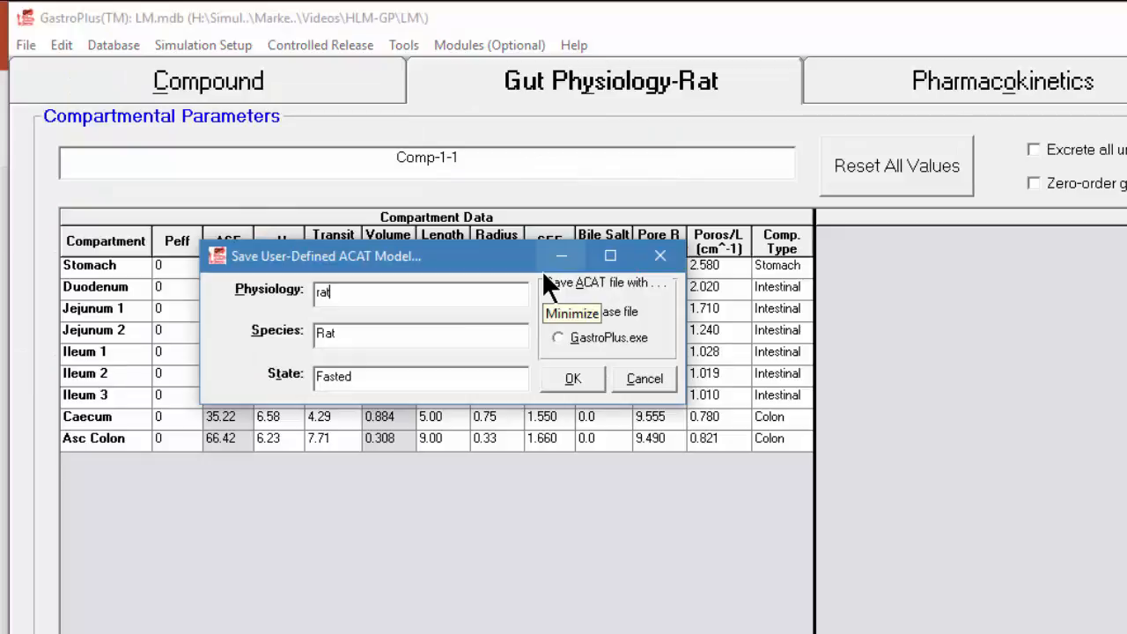
text(-0.1h)
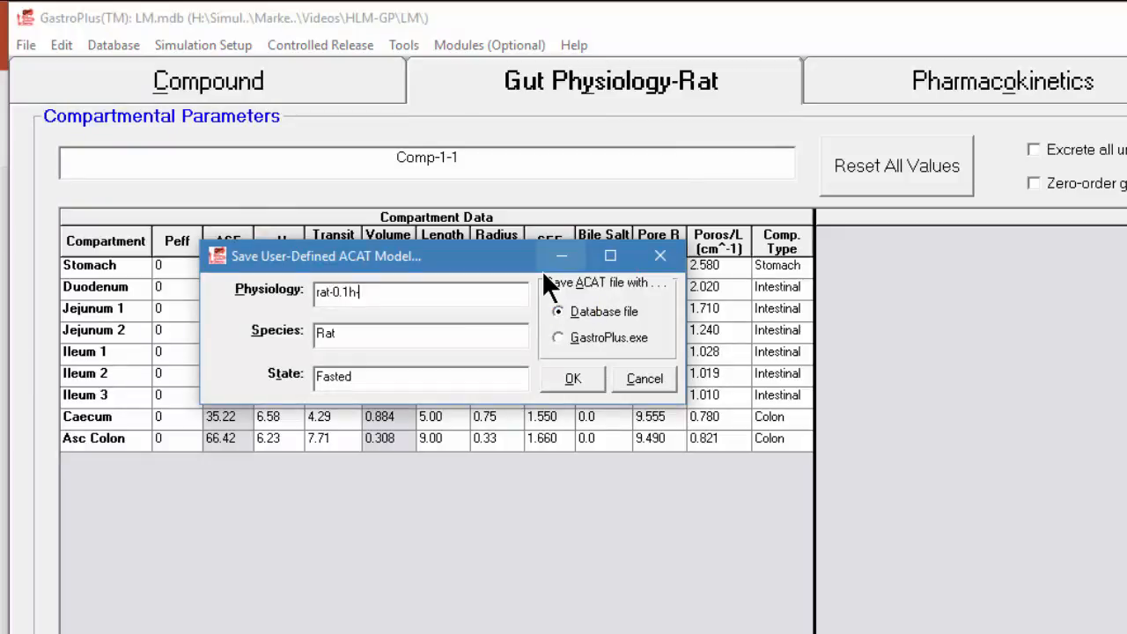
text(-stomach-transit-solu)
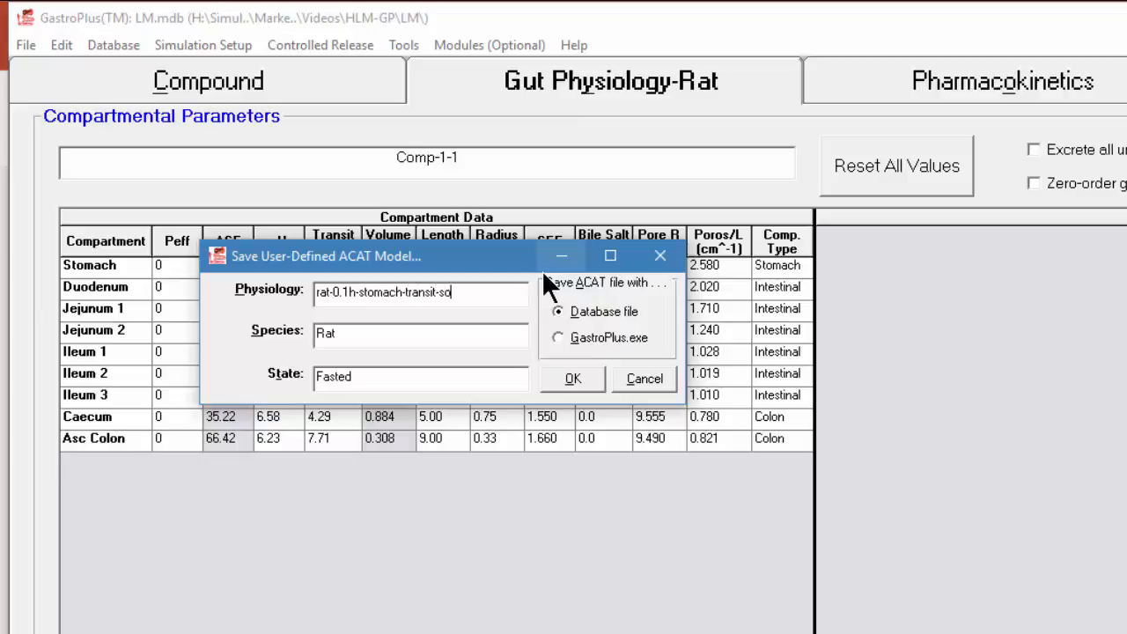
text(tin)
key(BackSpace)
text(on)
click(564, 381)
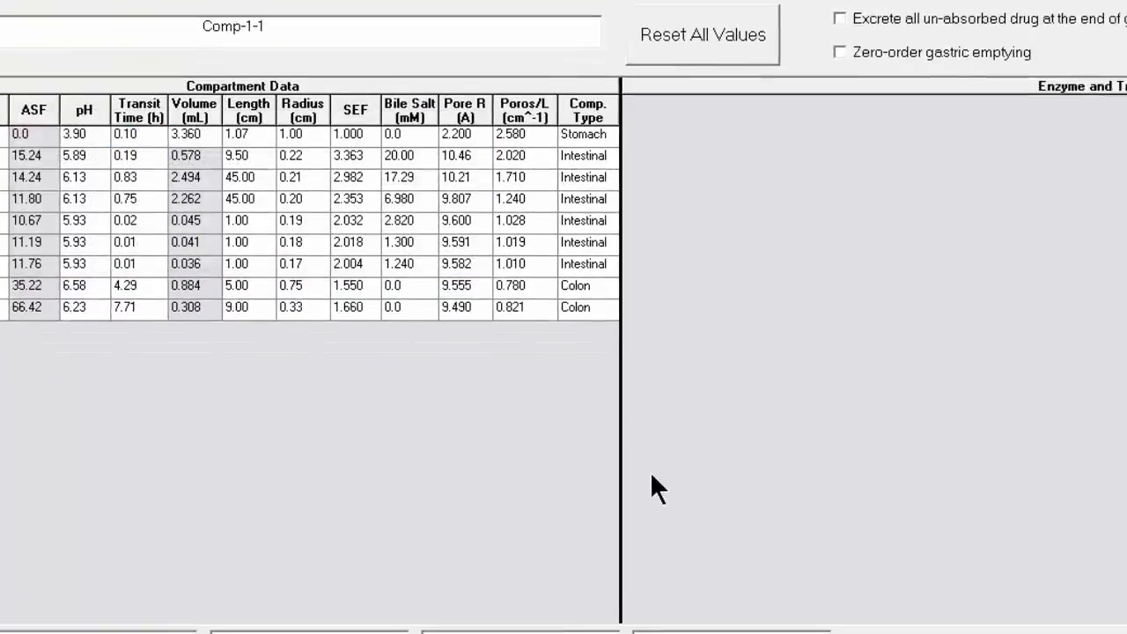
click(518, 342)
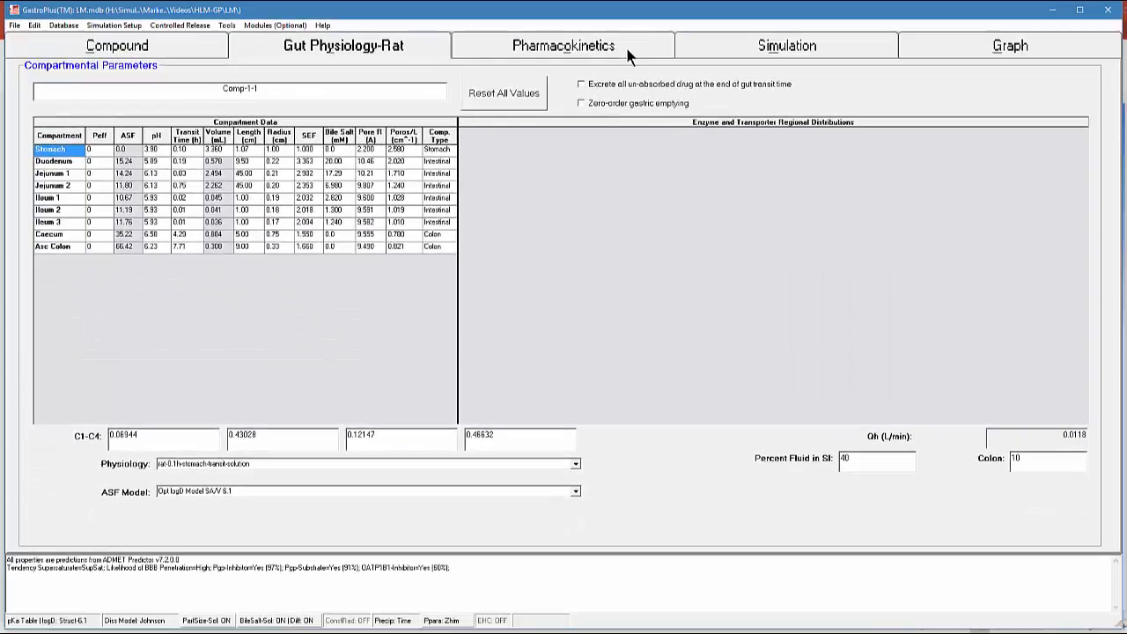
In the metabolism and transporter units converter, enter a microsomal in vitro CLint of 241 uL/min/mg protein with Fu calc (Austin)
click(628, 54)
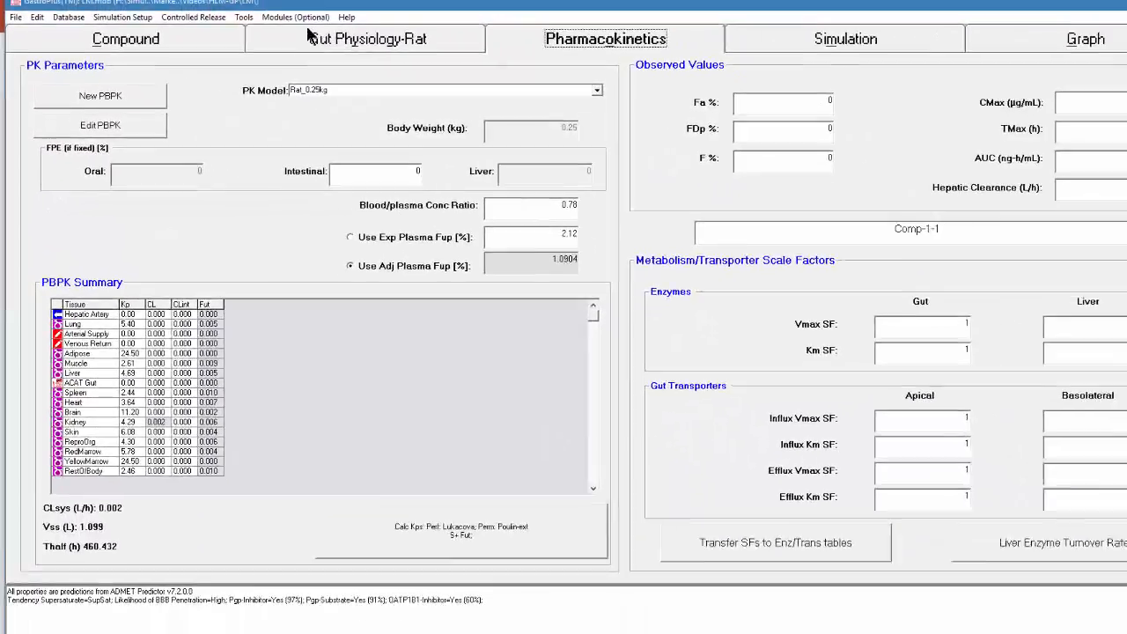
click(322, 16)
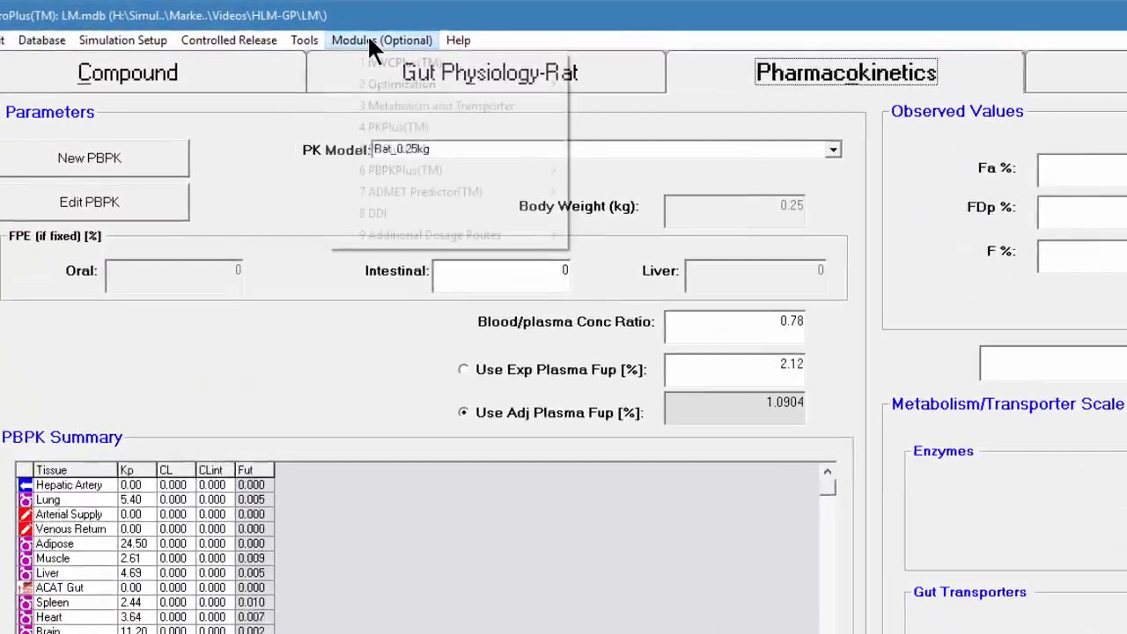
click(518, 135)
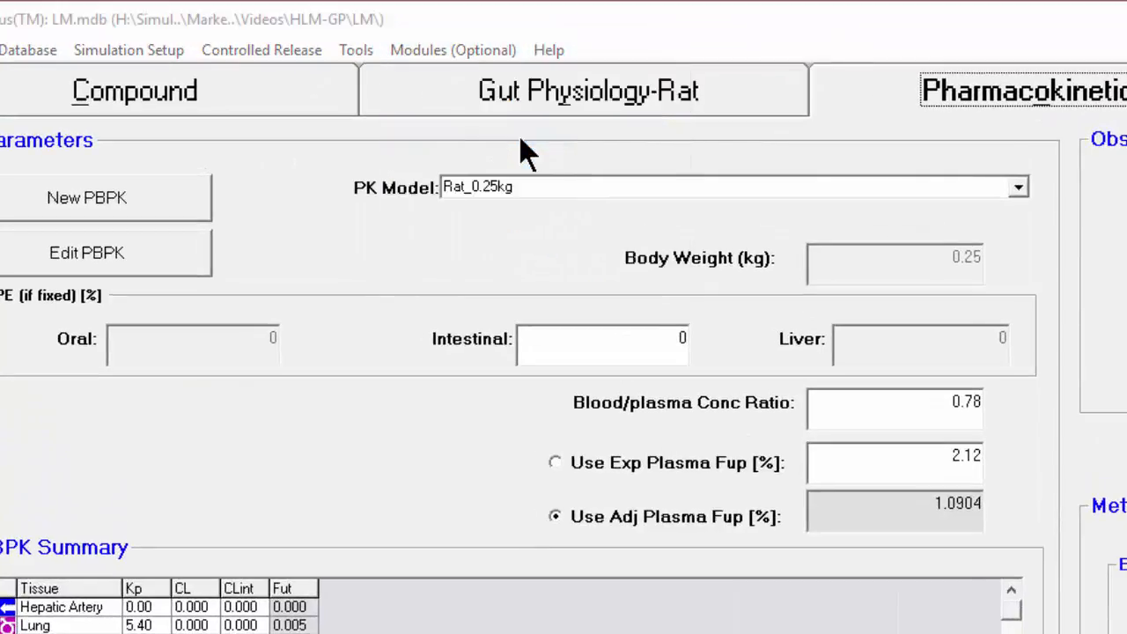
drag(520, 283, 801, 189)
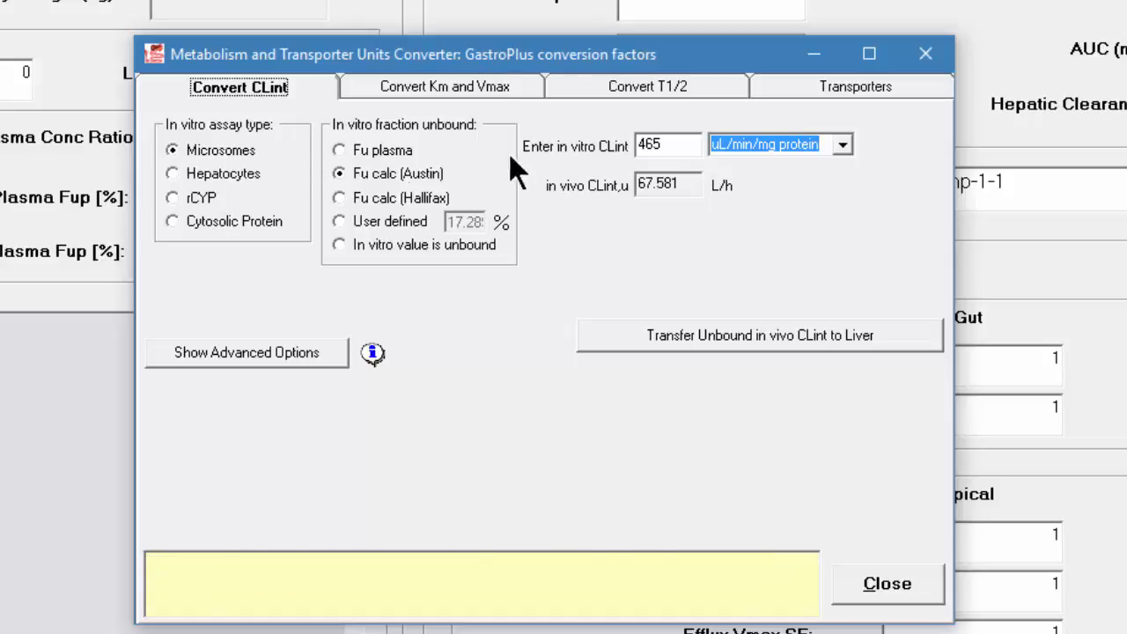
click(373, 175)
drag(669, 145, 627, 146)
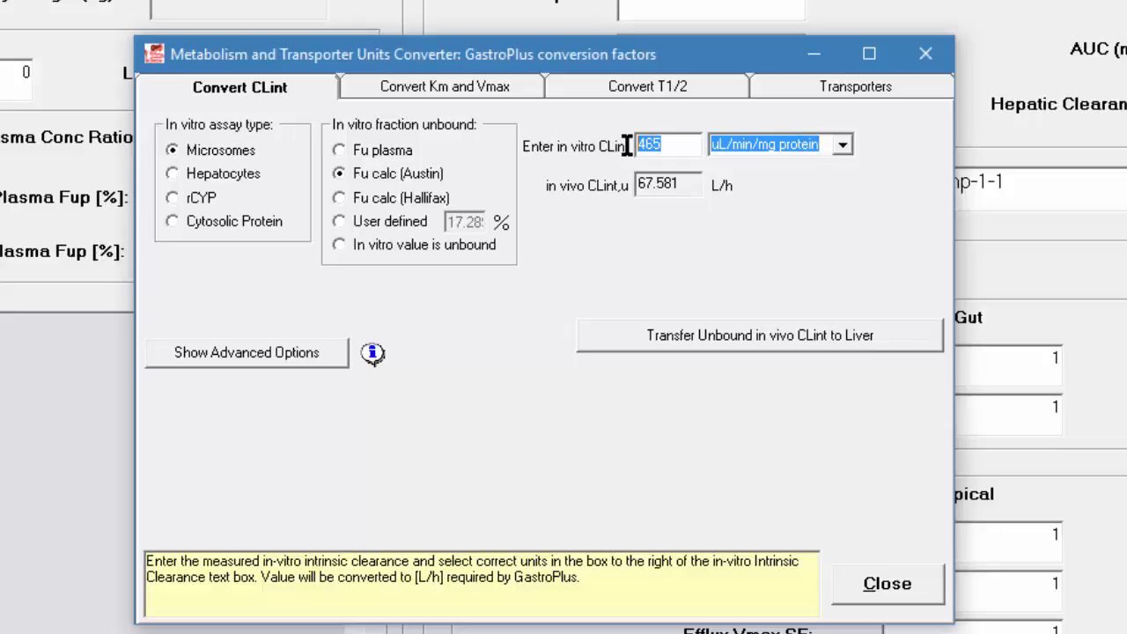
text(241)
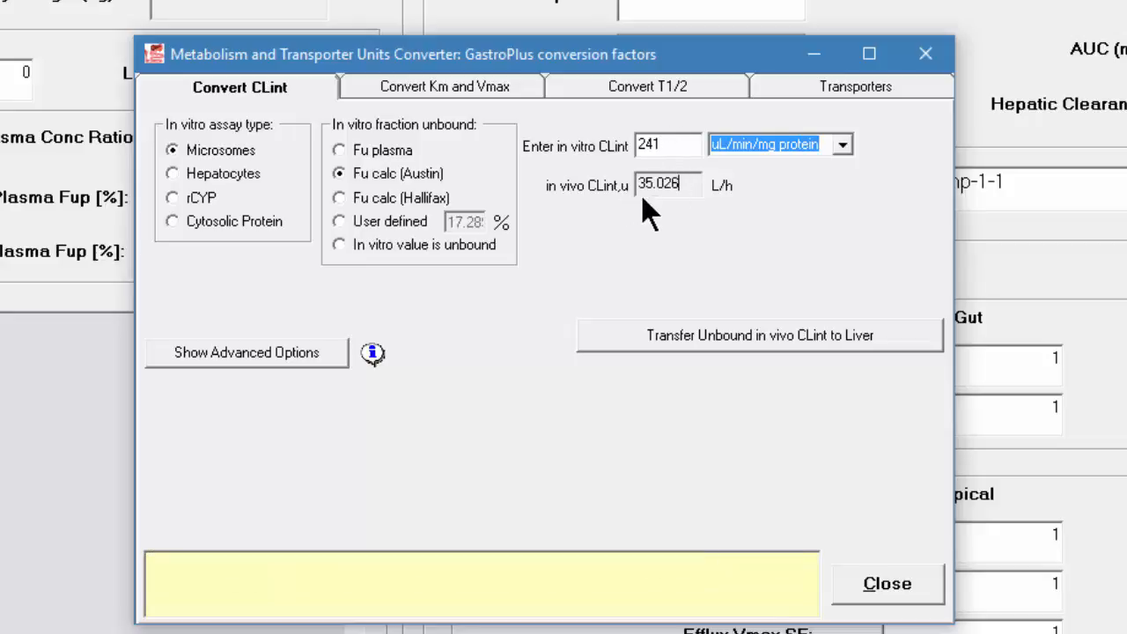
Review the advanced conversion options, transfer the unbound in vivo CLint to the liver, and run the 24 h single simulation
click(321, 351)
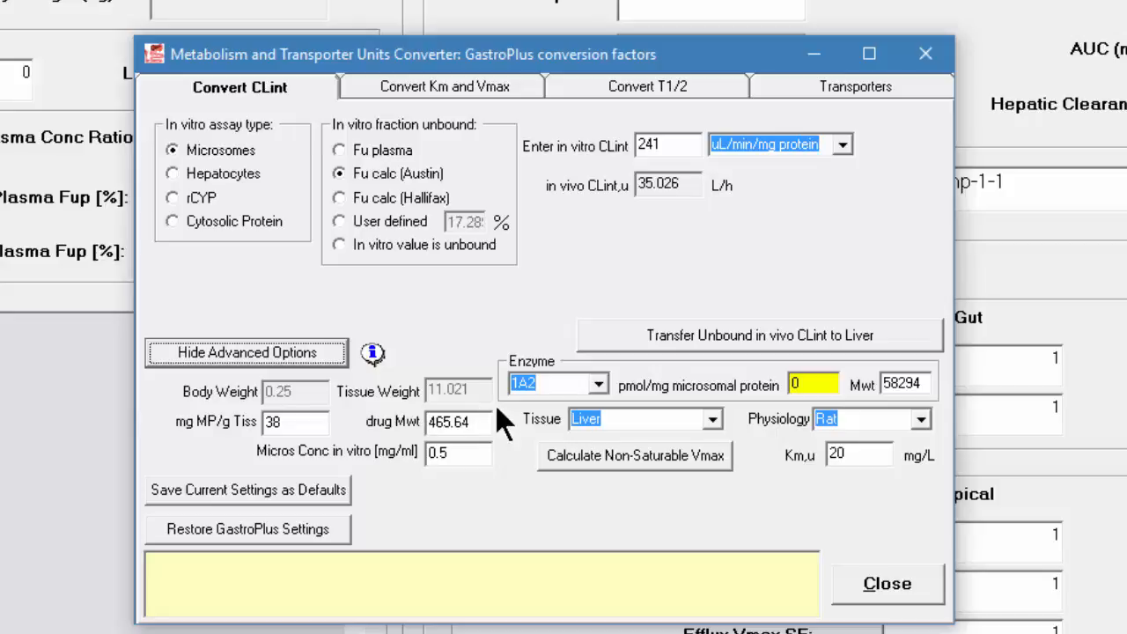
click(781, 341)
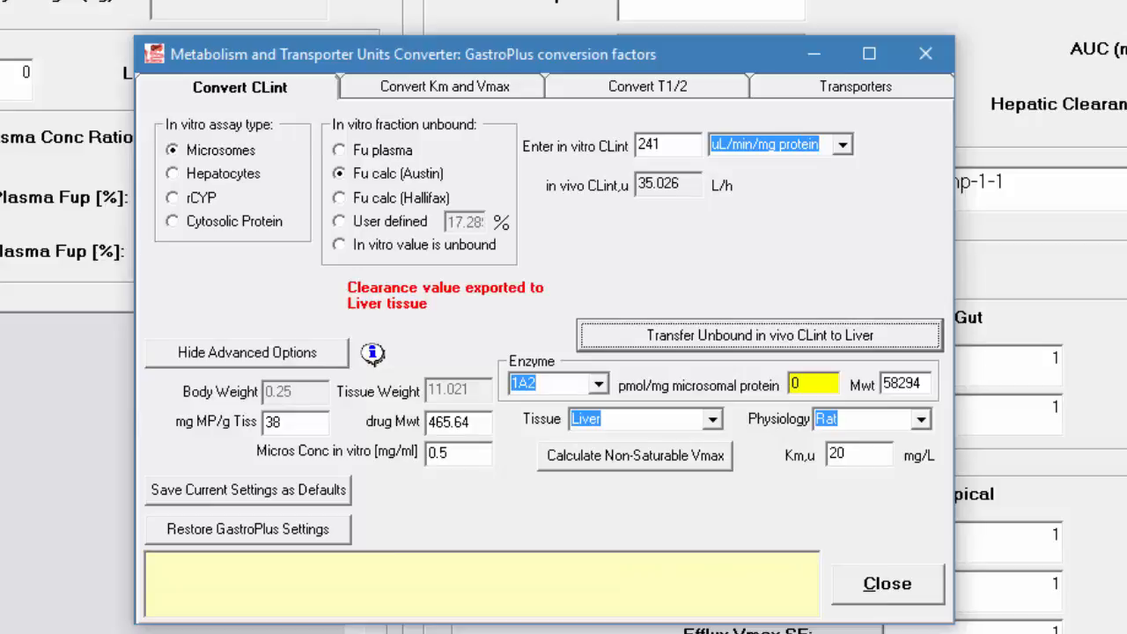
click(911, 585)
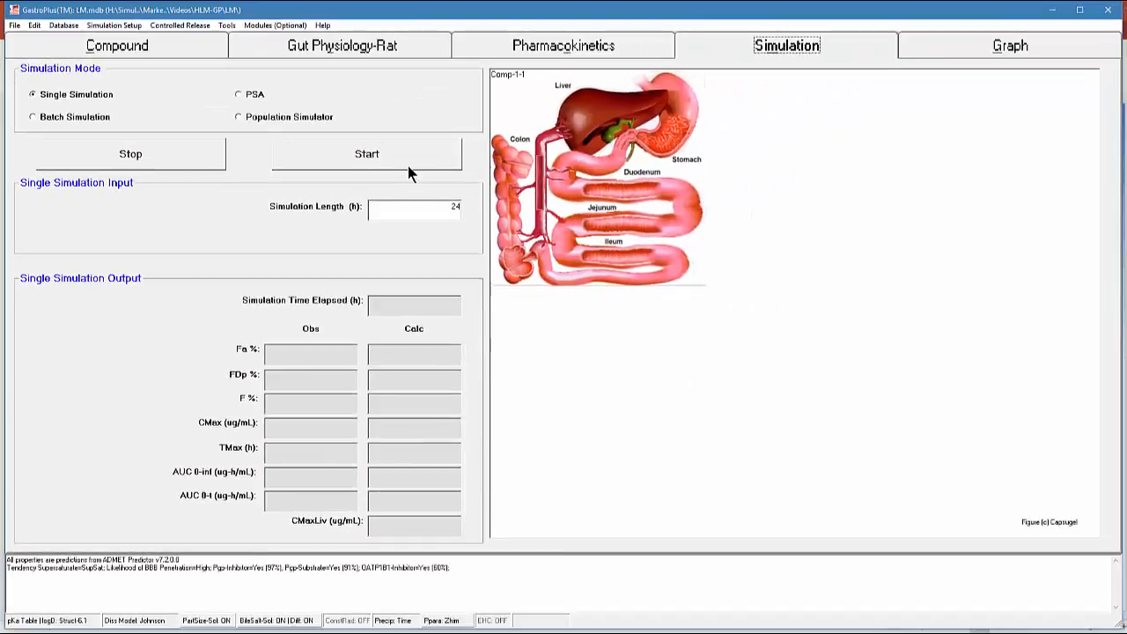
click(407, 166)
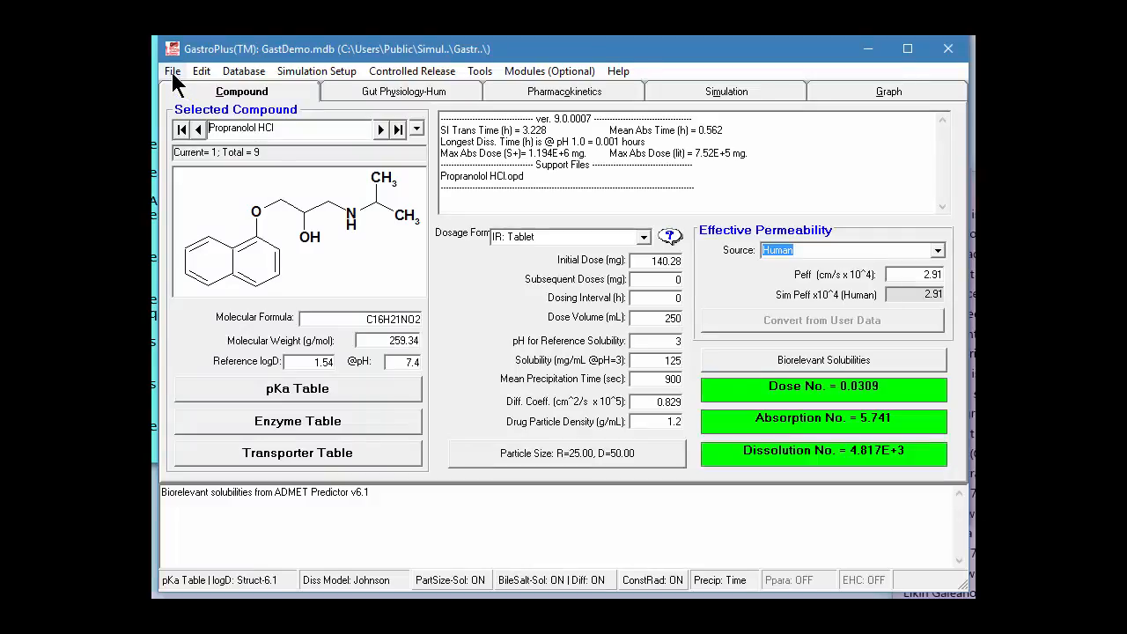
Create a new drug database named RLM-import in the RLM-import folder under HLM-GP
click(172, 72)
click(179, 89)
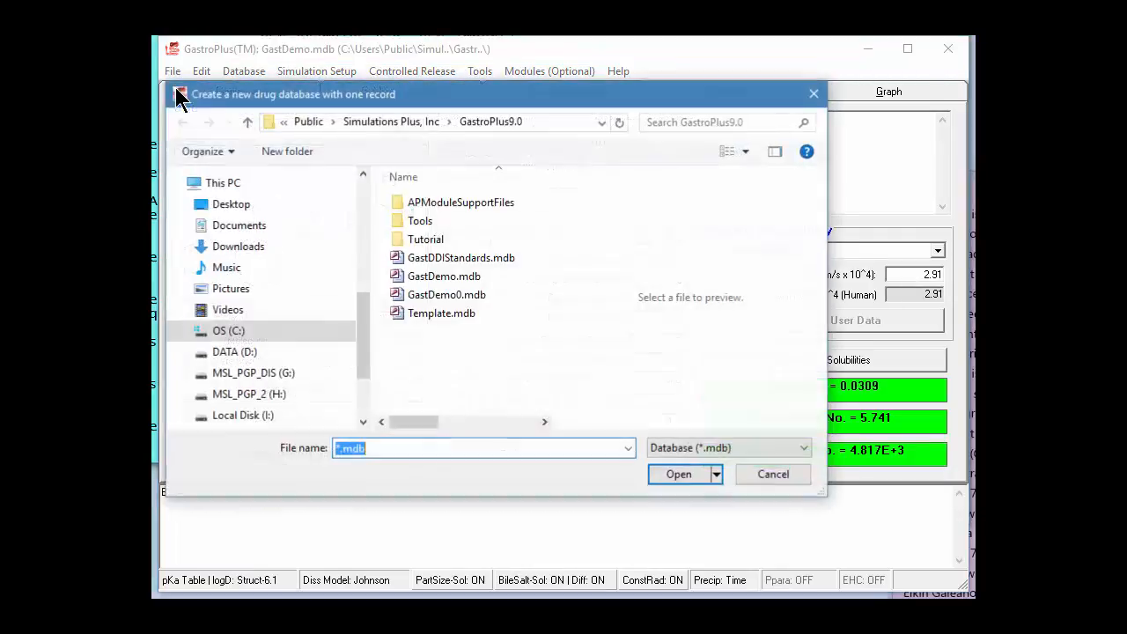
drag(179, 97, 230, 95)
drag(414, 313, 423, 181)
click(370, 398)
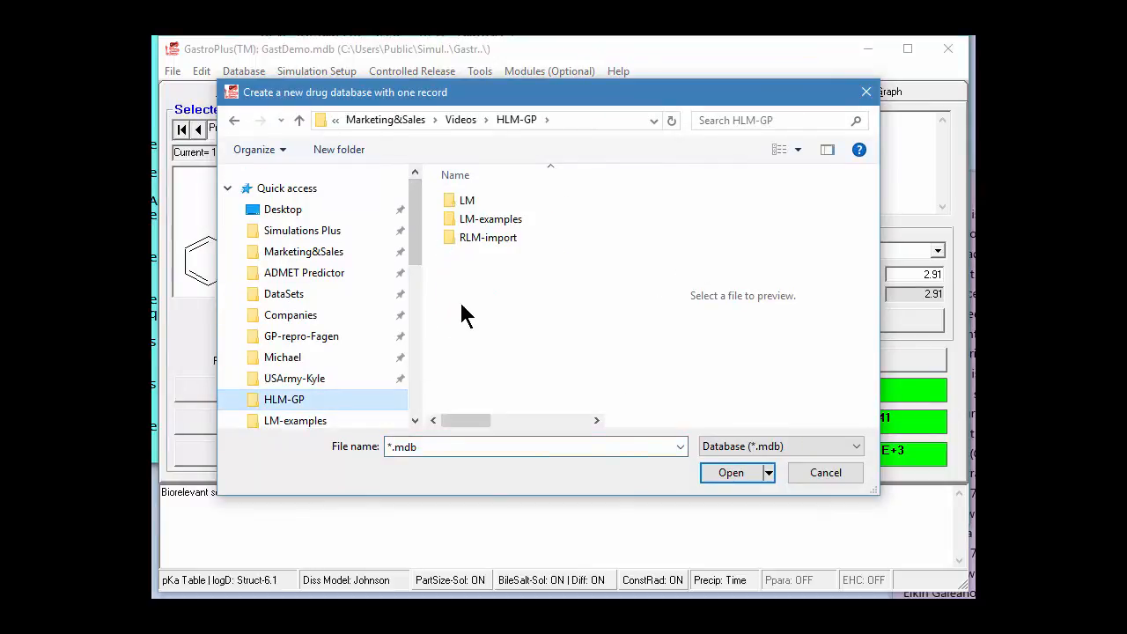
double_click(488, 243)
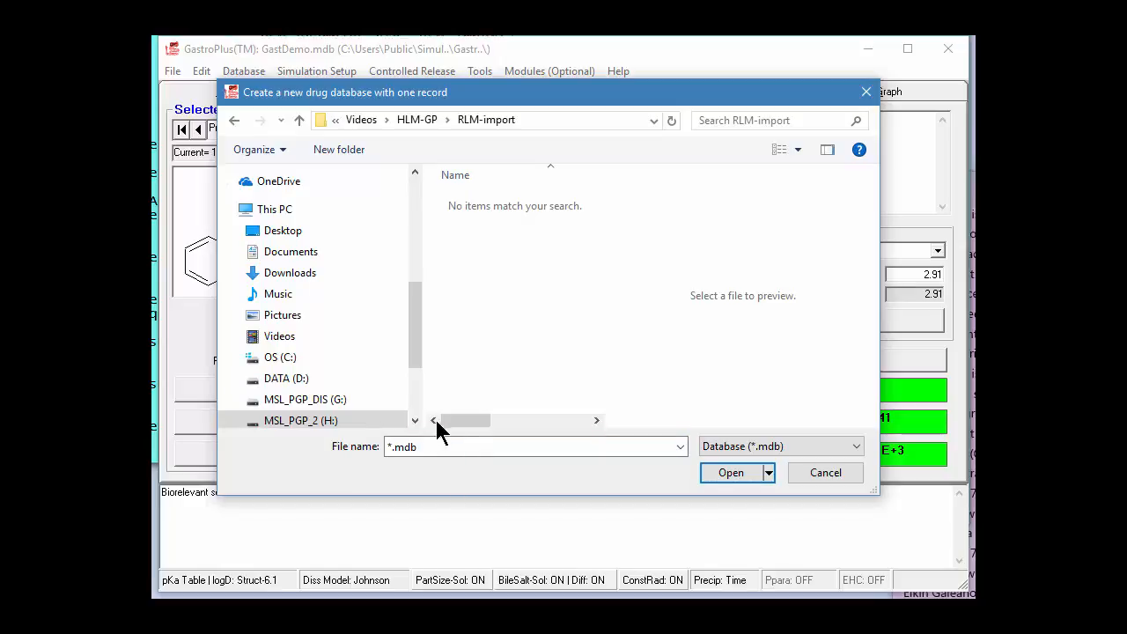
click(425, 447)
text(R)
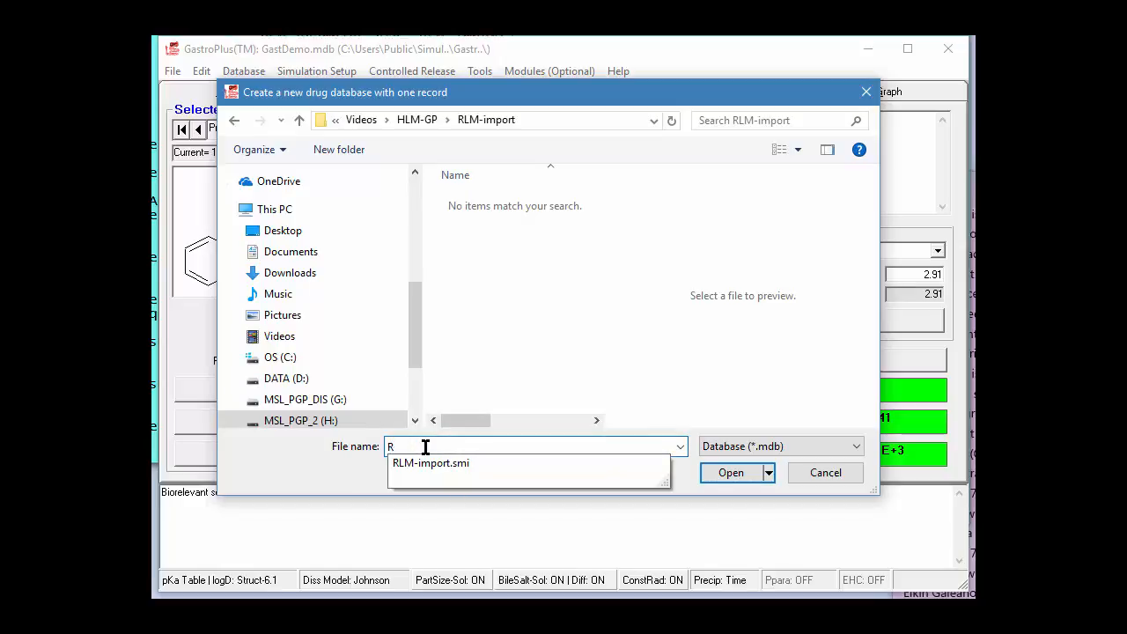
text(LM-import)
click(723, 471)
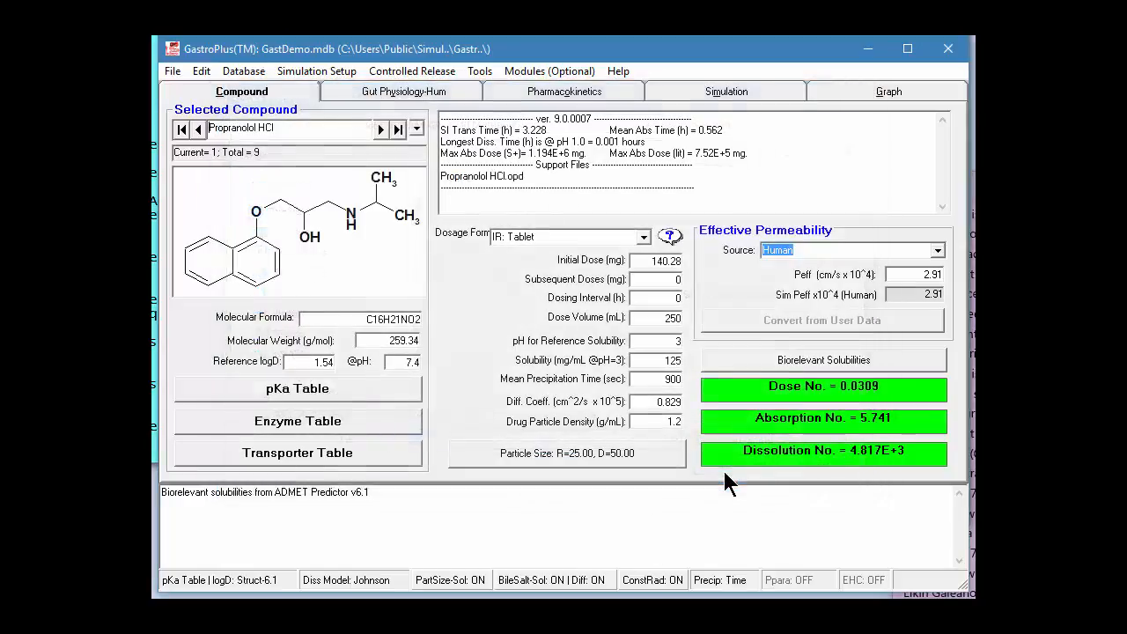
Start a structure import from the RLM-import.smi file in the HLM-GP RLM-import folder
click(173, 73)
mouse_move(181, 169)
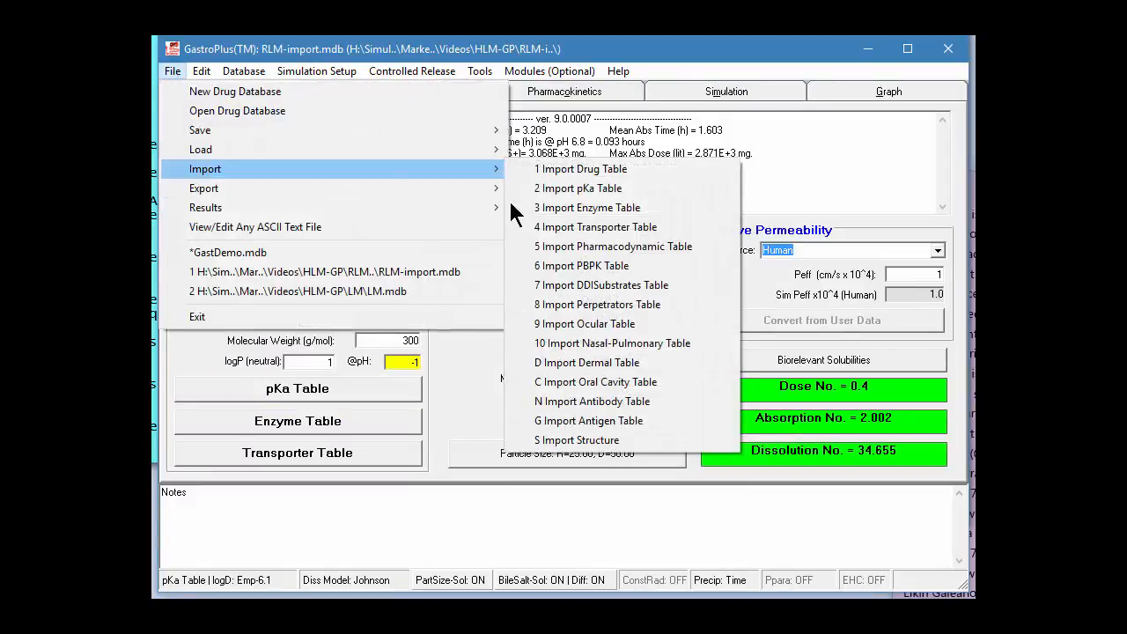
click(585, 440)
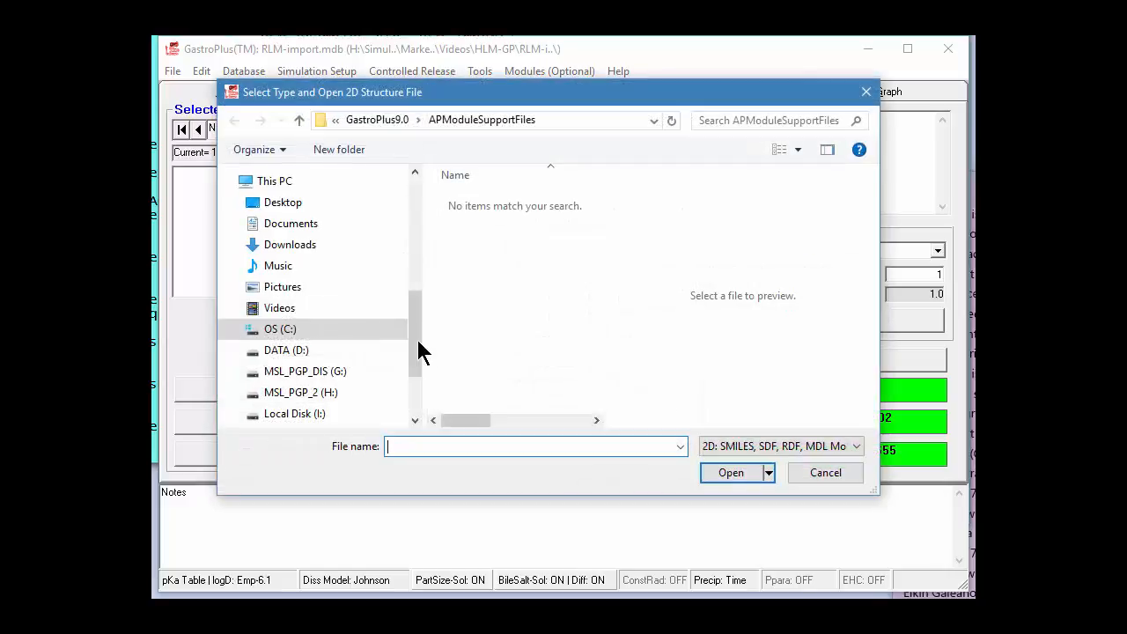
scroll(415, 344, up, 5)
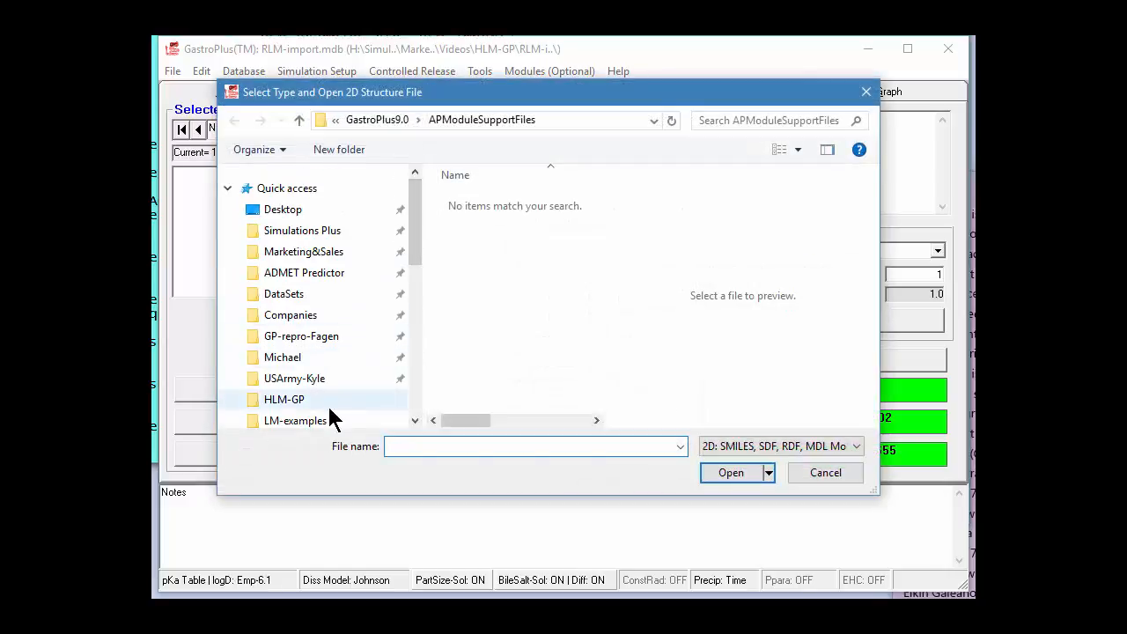
click(329, 407)
double_click(485, 241)
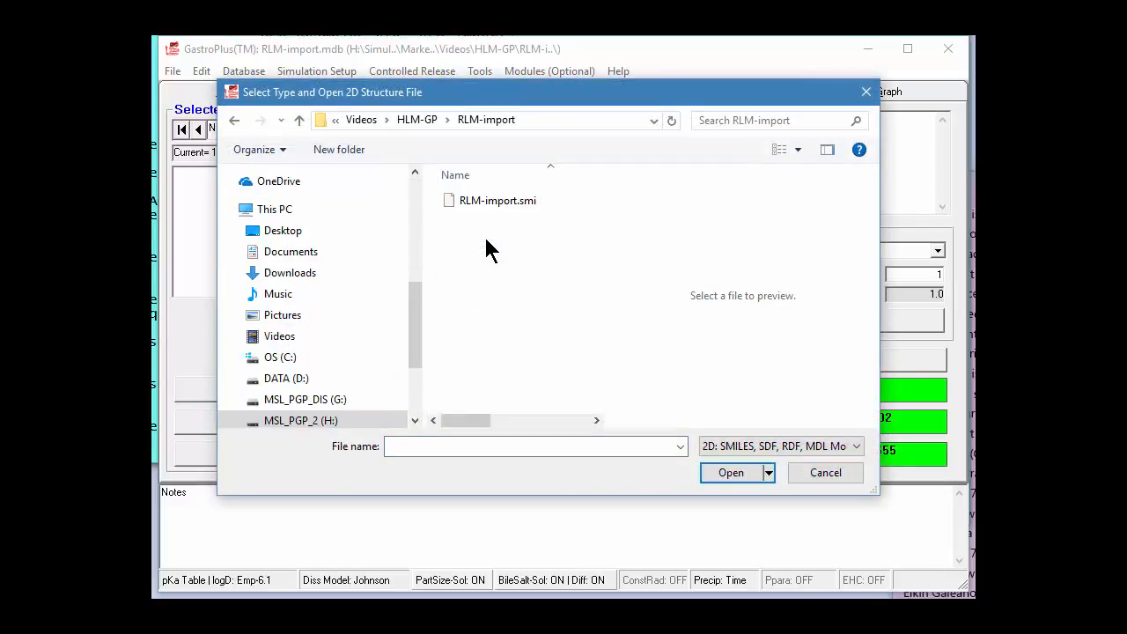
double_click(501, 201)
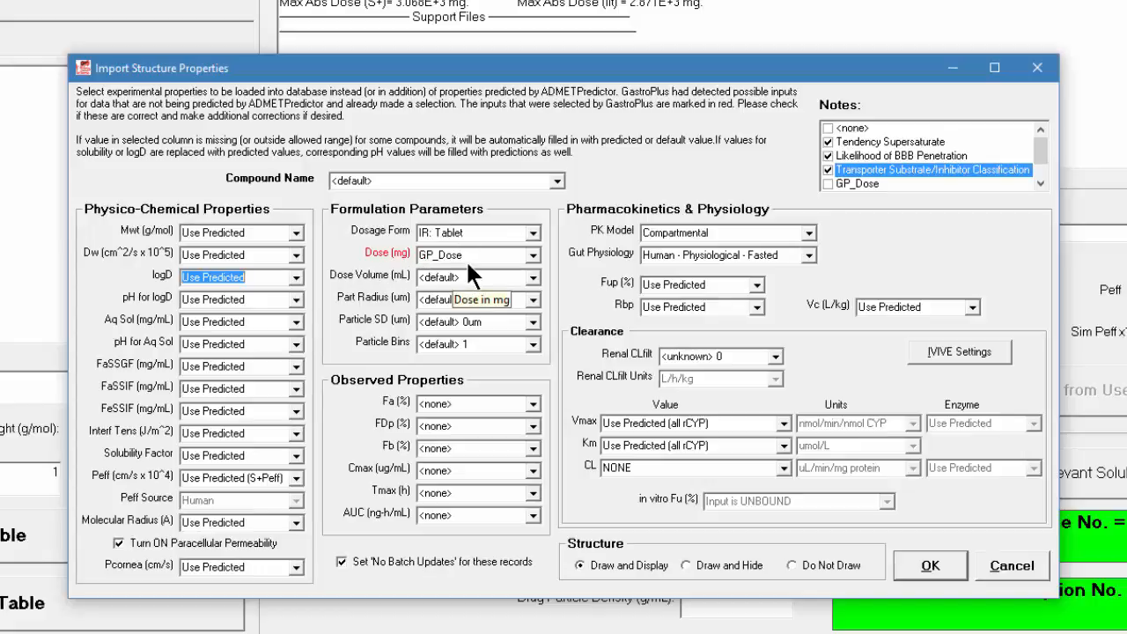
Create a new rat PEAR physiology as the import's PK model and save it as Rat_0.25kg.pbk
click(807, 234)
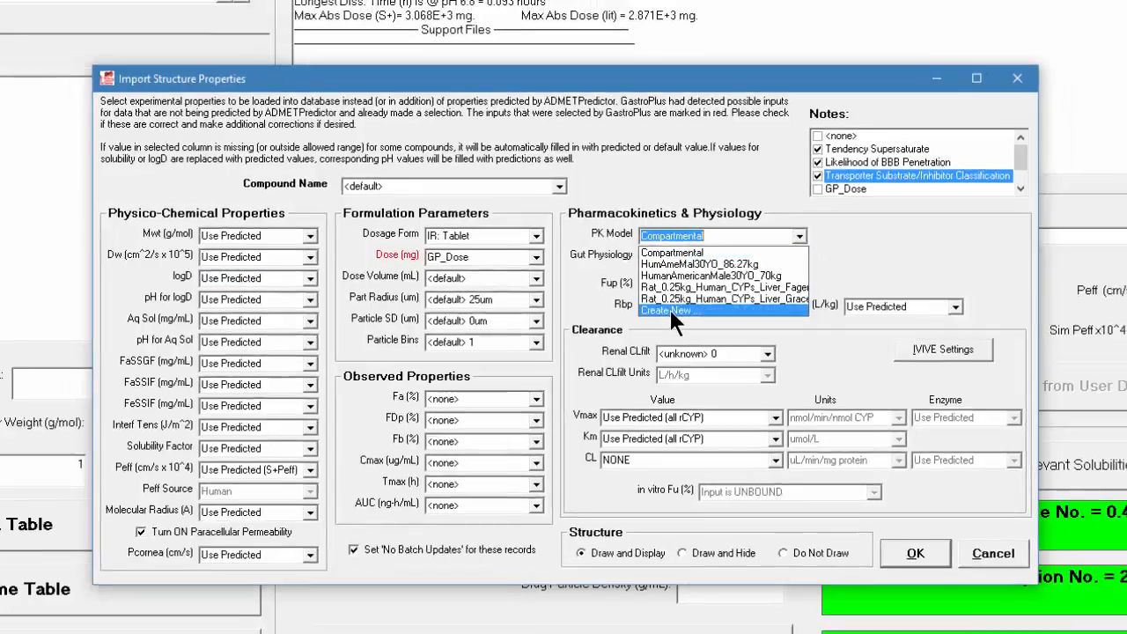
click(668, 306)
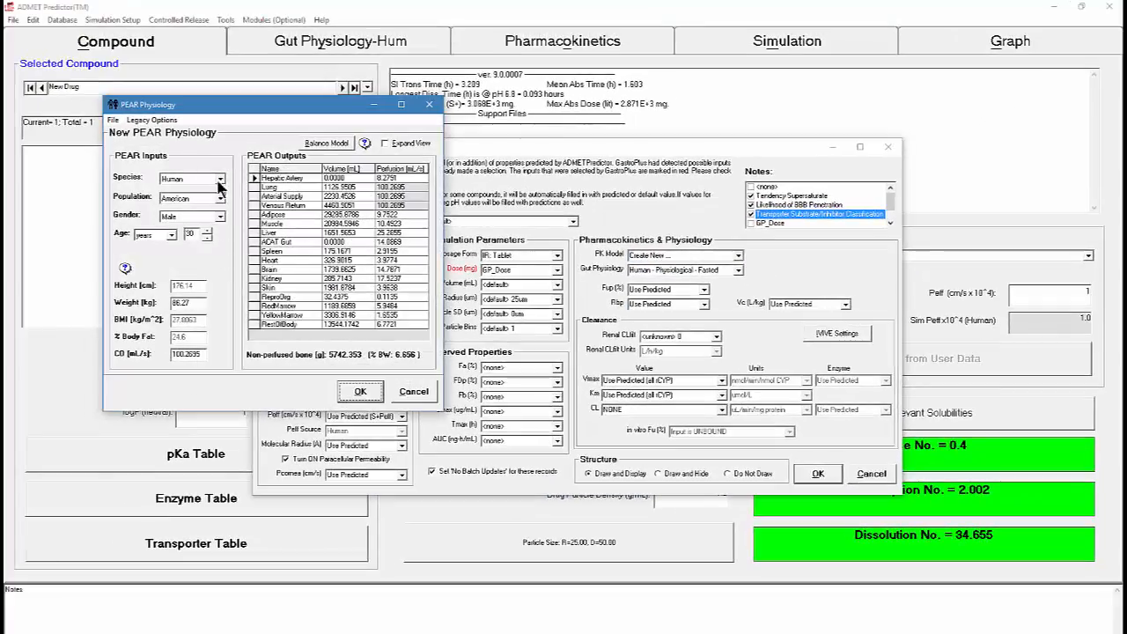
click(220, 179)
click(189, 200)
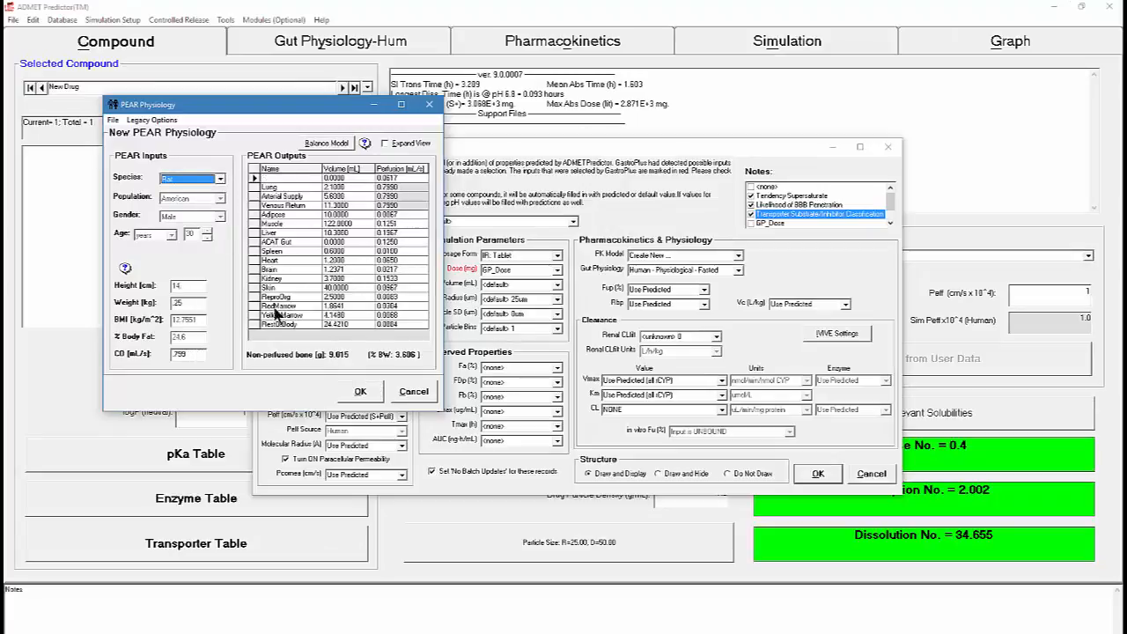
click(361, 392)
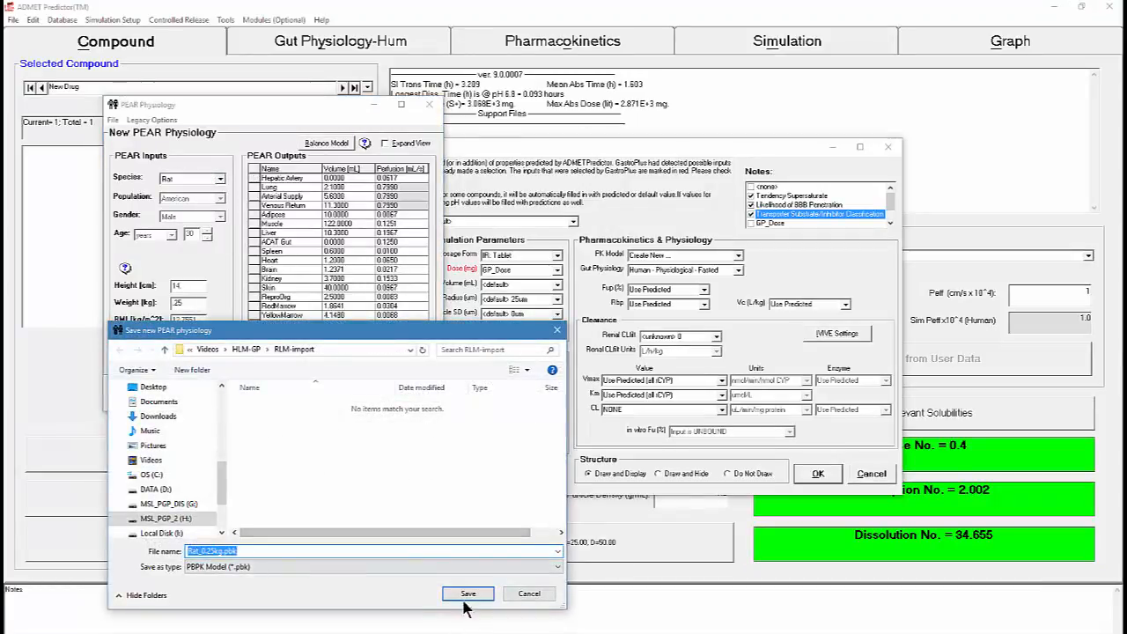
click(467, 595)
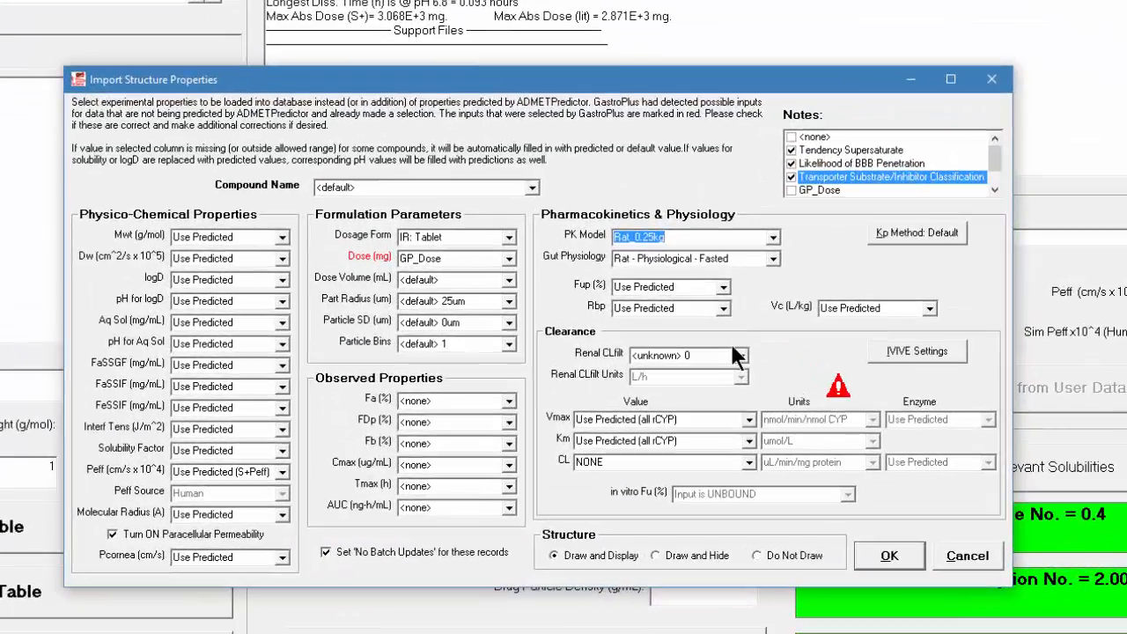
Set the import's renal filtration clearance to fup*GFR and the Vmax and Km source to NONE
click(740, 354)
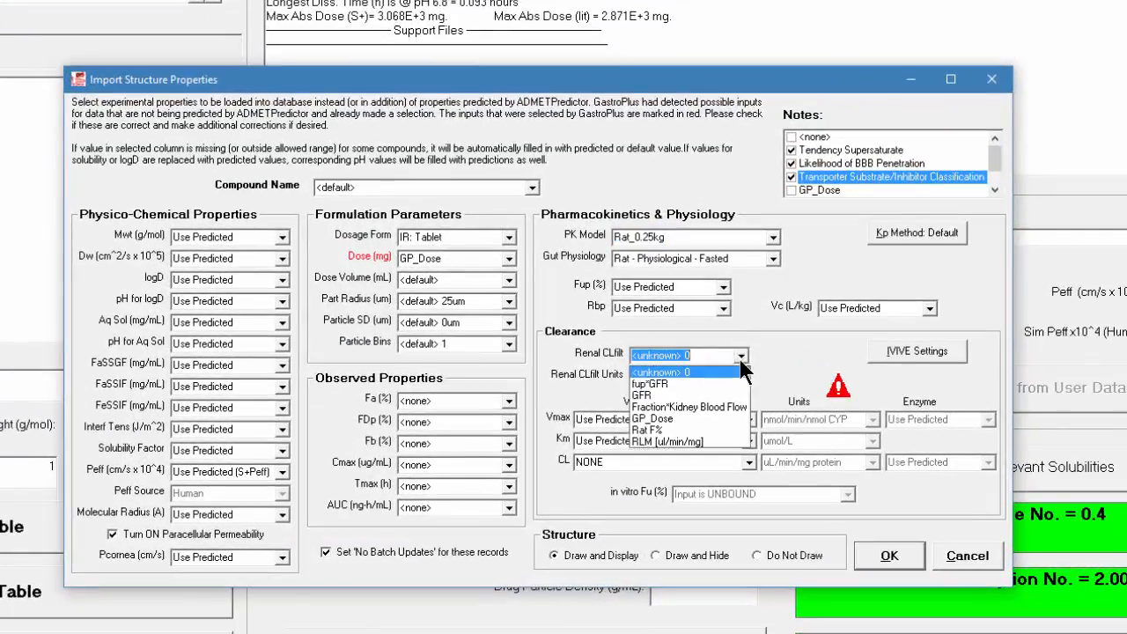
click(698, 383)
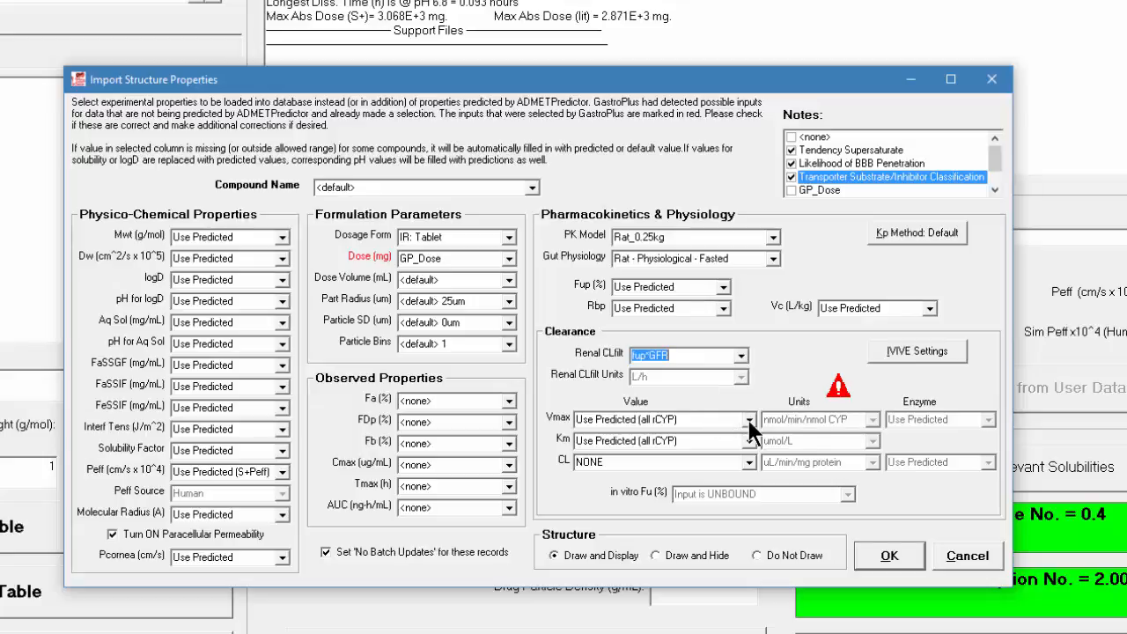
click(747, 418)
click(671, 437)
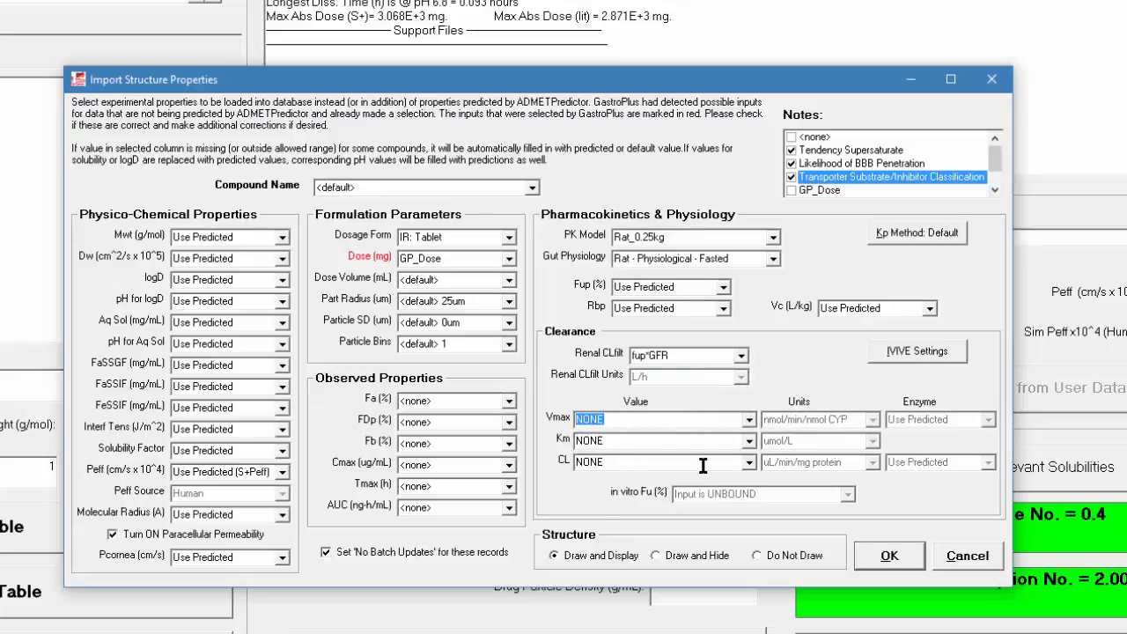
Use the RLM [ul/min/mg] column as the clearance source, with in vitro Fu set to Calc(Austin)-HLM
click(748, 461)
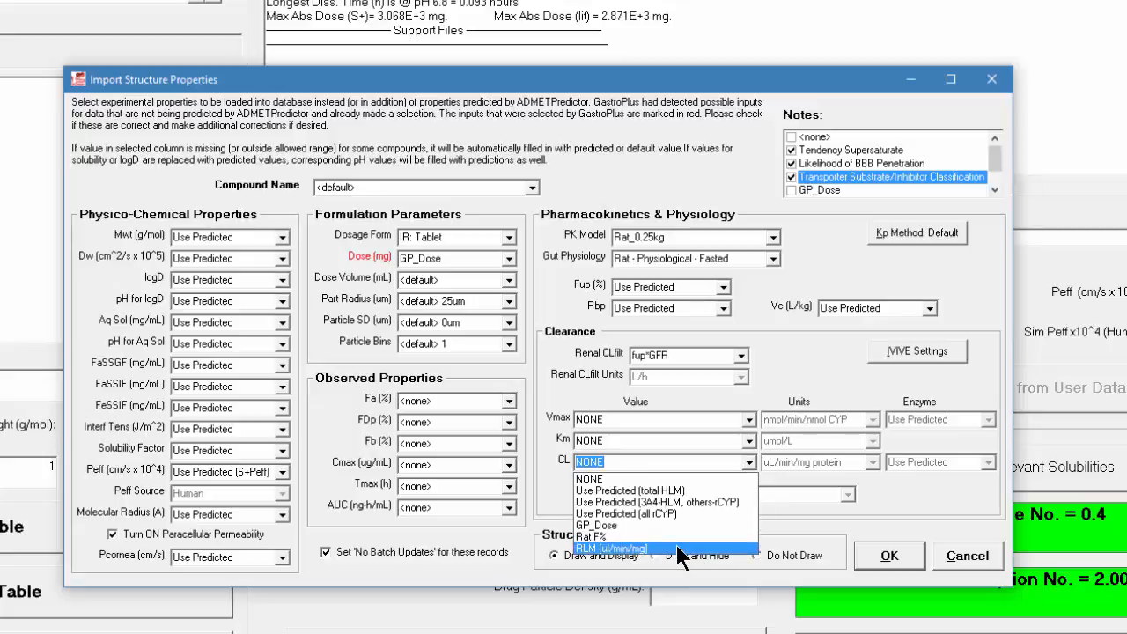
click(676, 545)
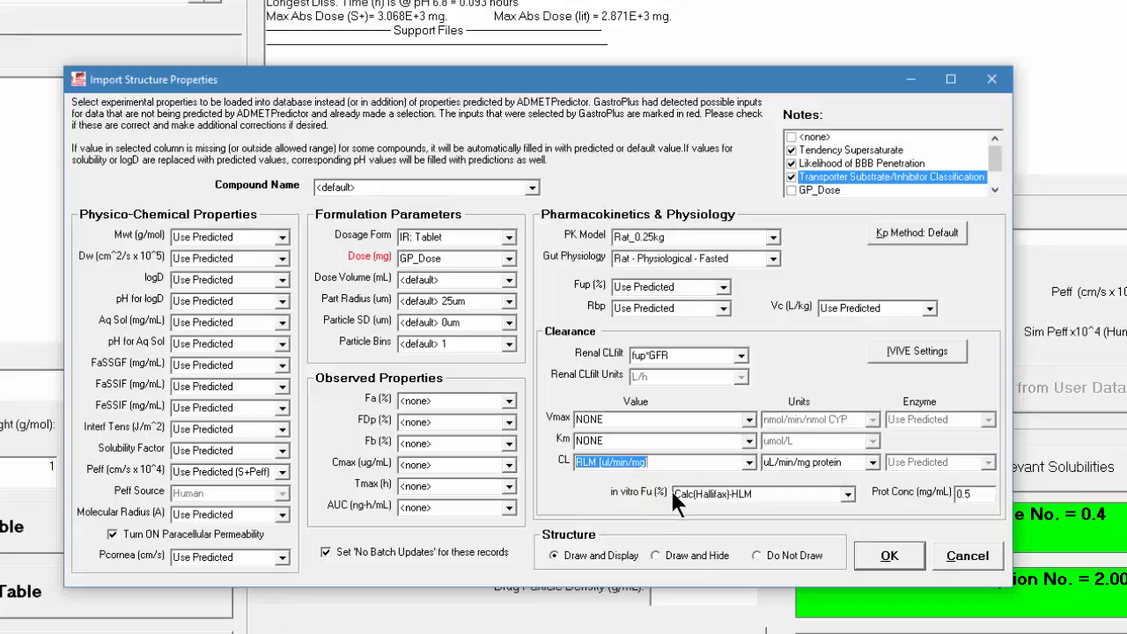
click(847, 489)
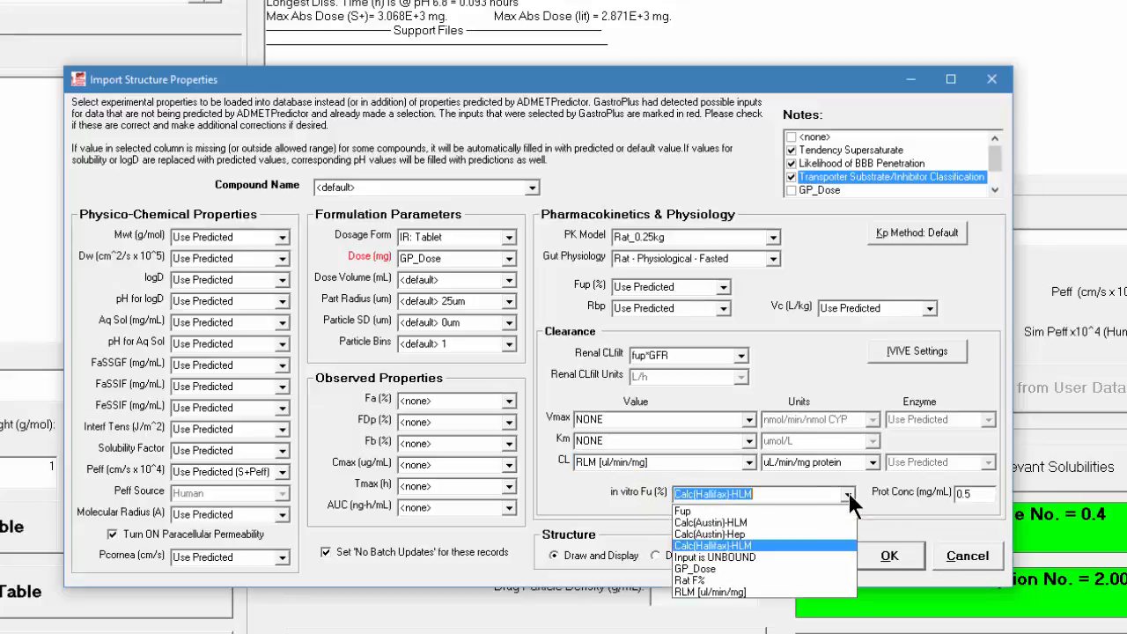
click(768, 523)
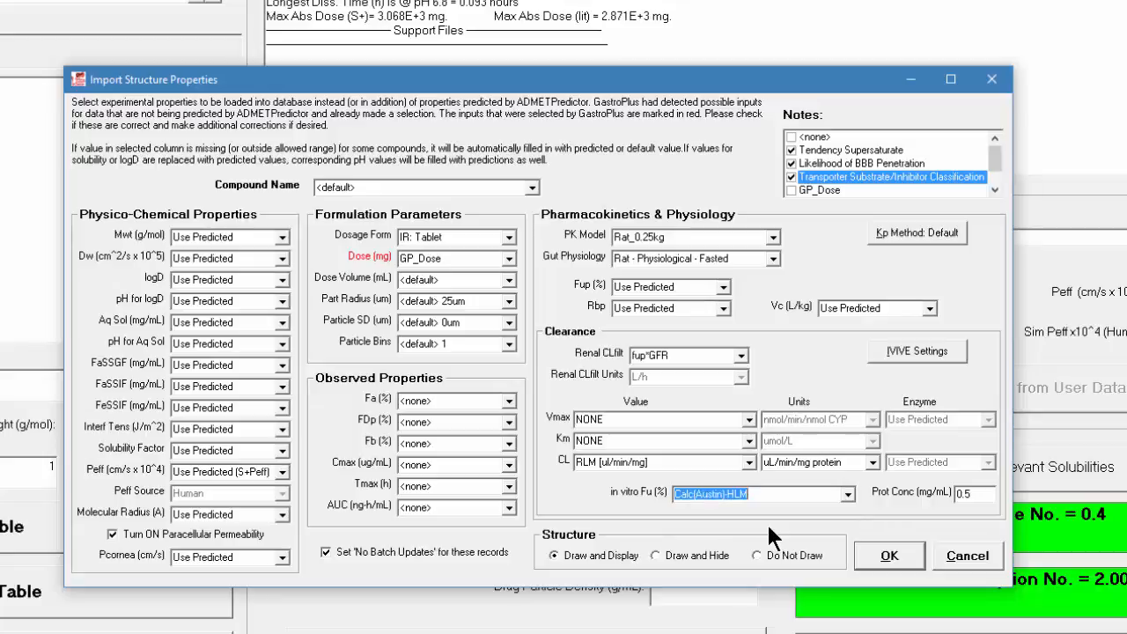
Map the observed Fb (%) to the Rat F% column and run the structure import
click(509, 445)
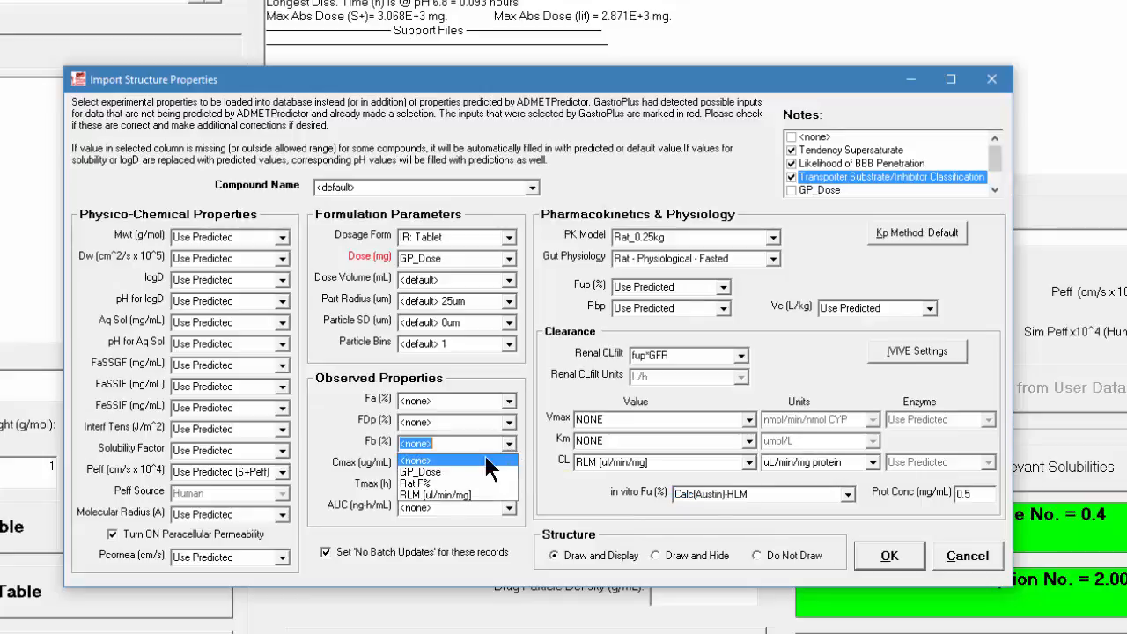
click(454, 480)
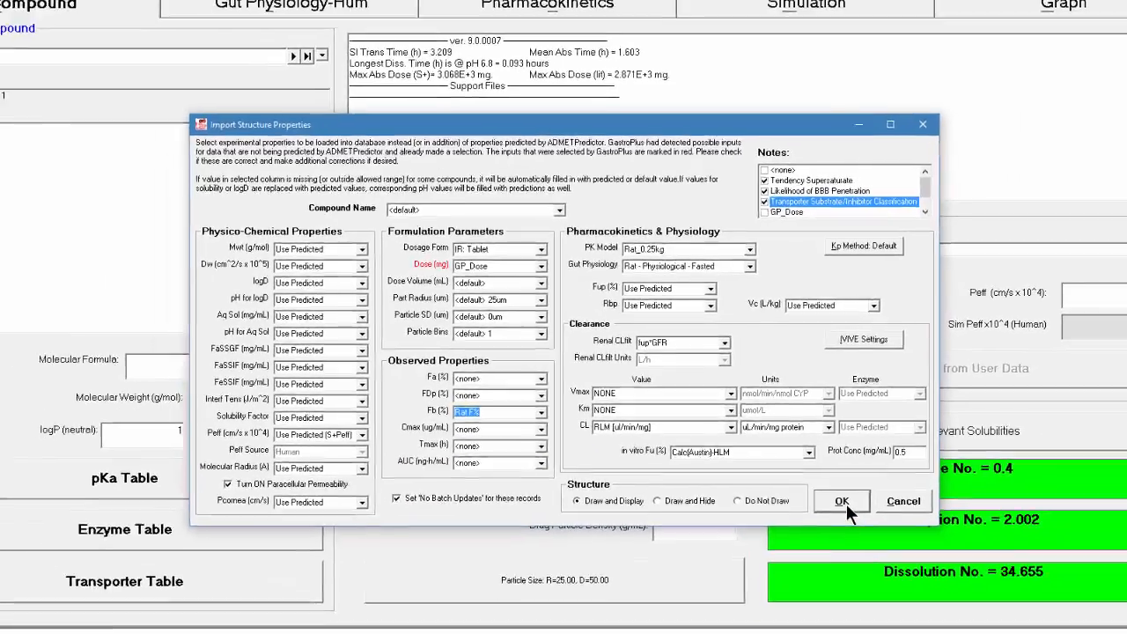
click(893, 558)
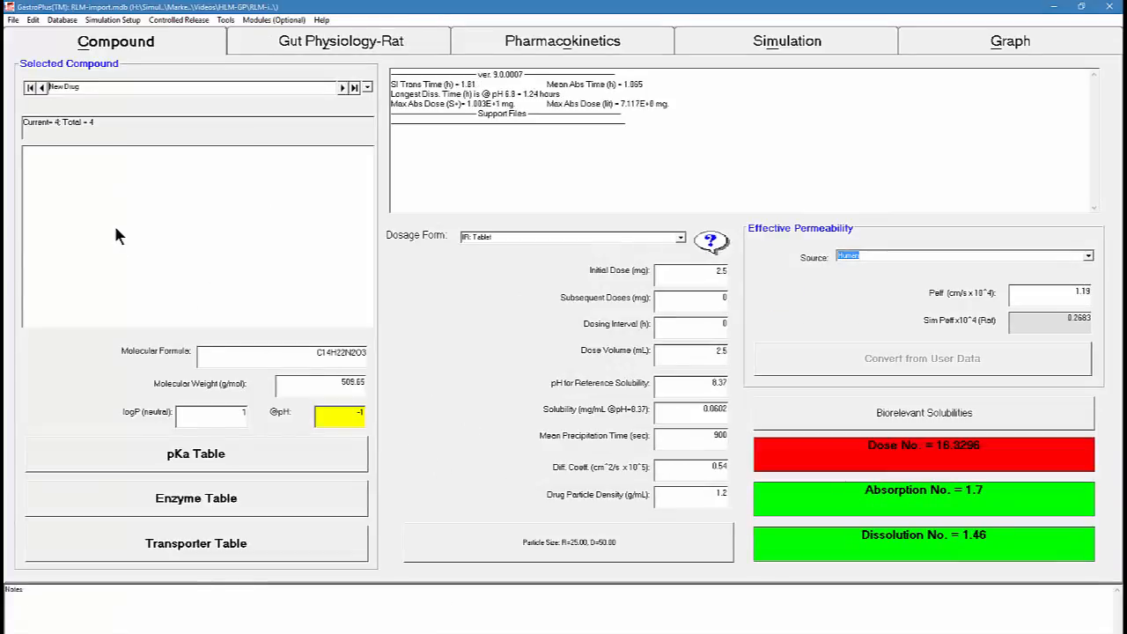
Delete the placeholder New Drug record and unlock all remaining records for batch updates
click(63, 21)
click(104, 146)
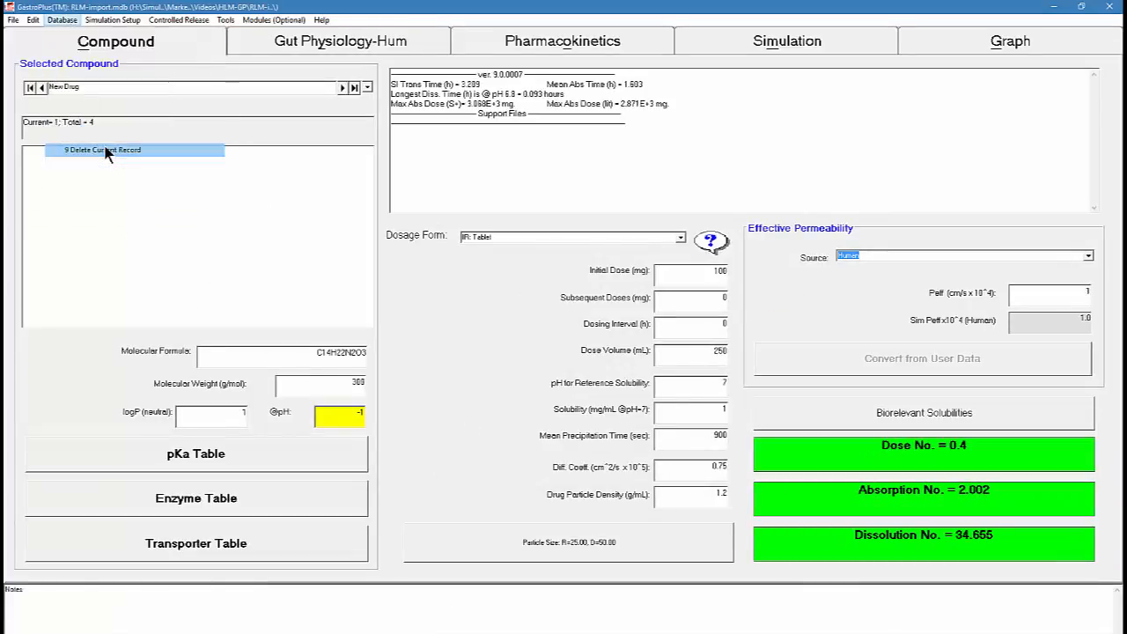
click(581, 361)
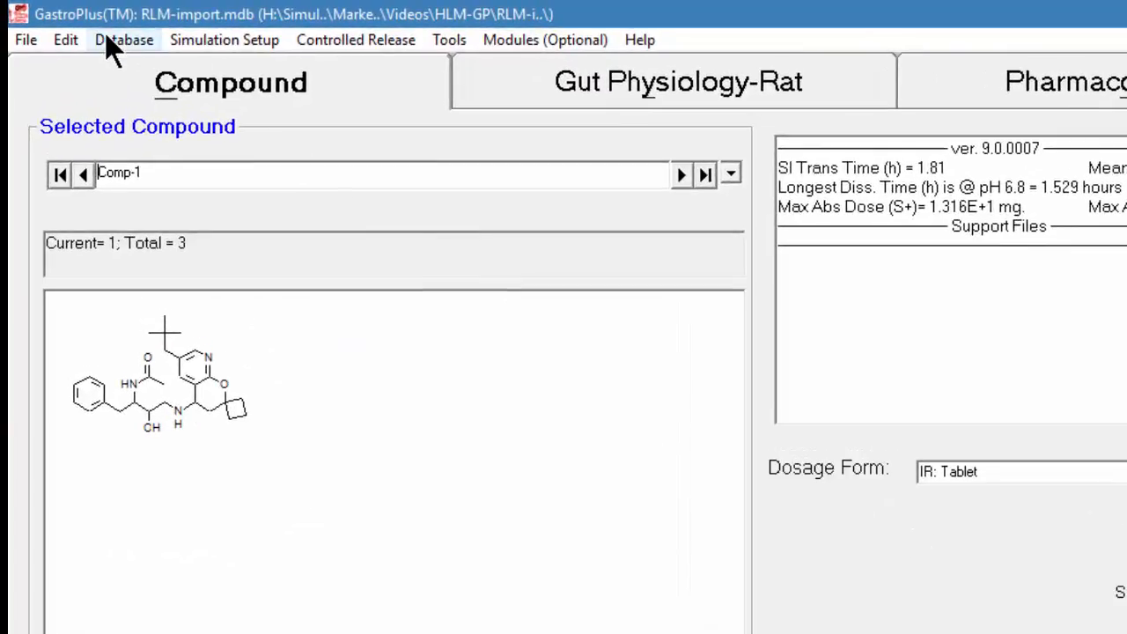
click(105, 40)
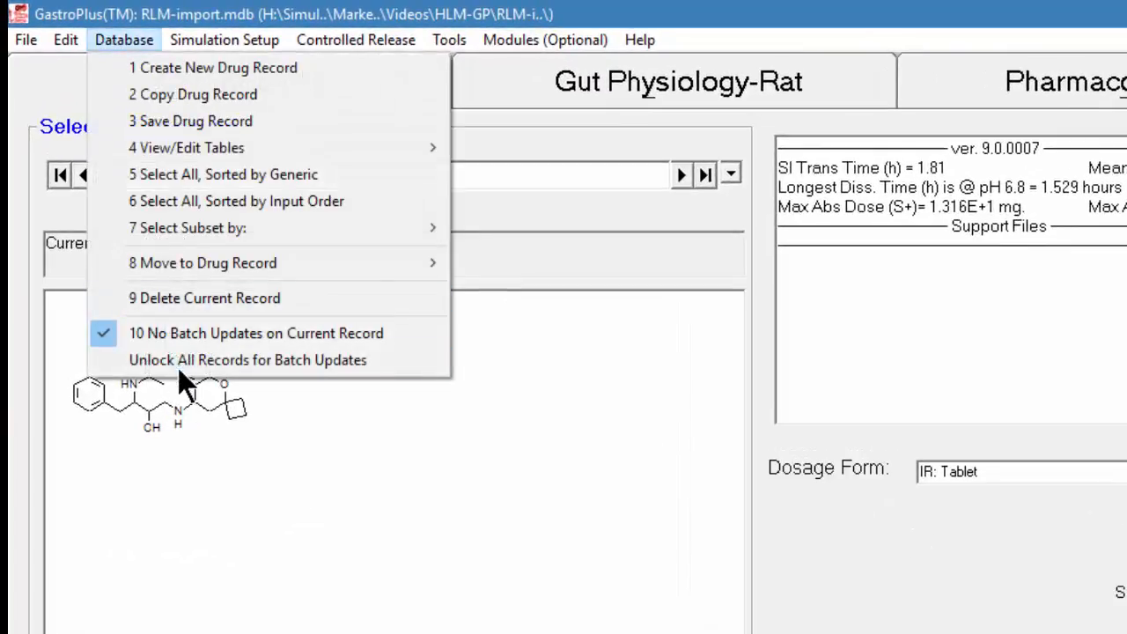
click(179, 358)
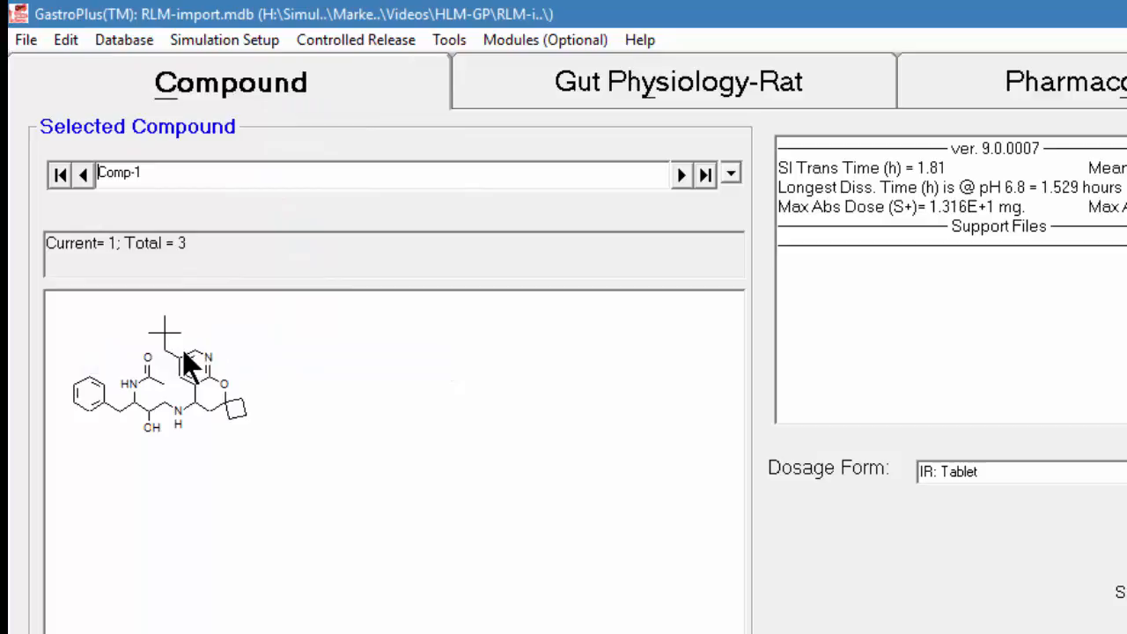
Open the Drugs table for editing, saving the pending changes to the database
click(126, 39)
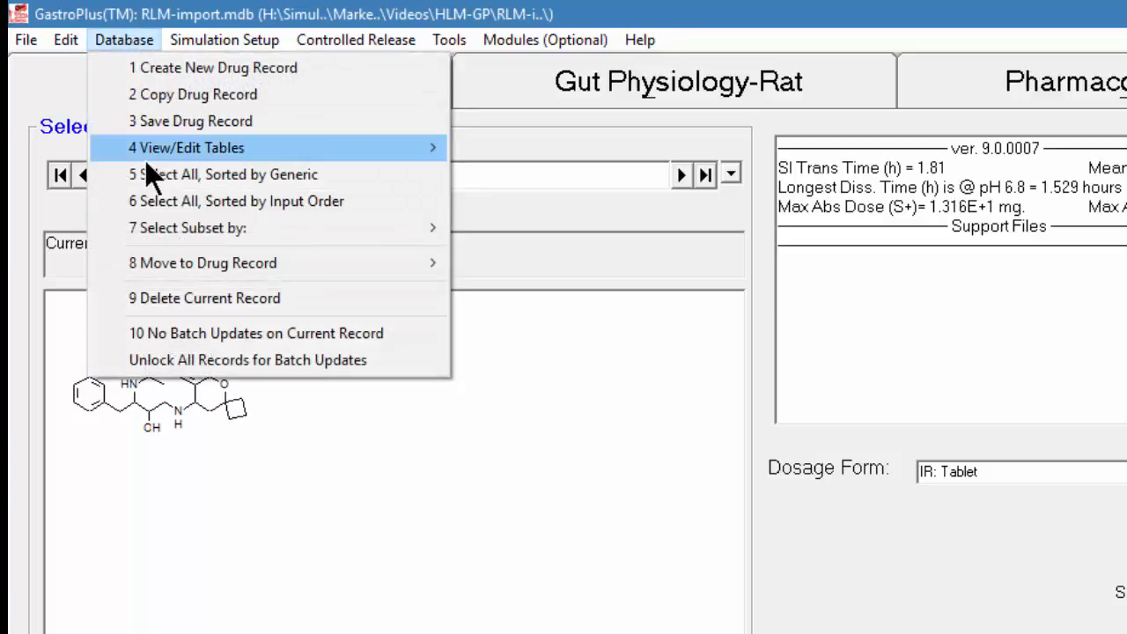
mouse_move(146, 158)
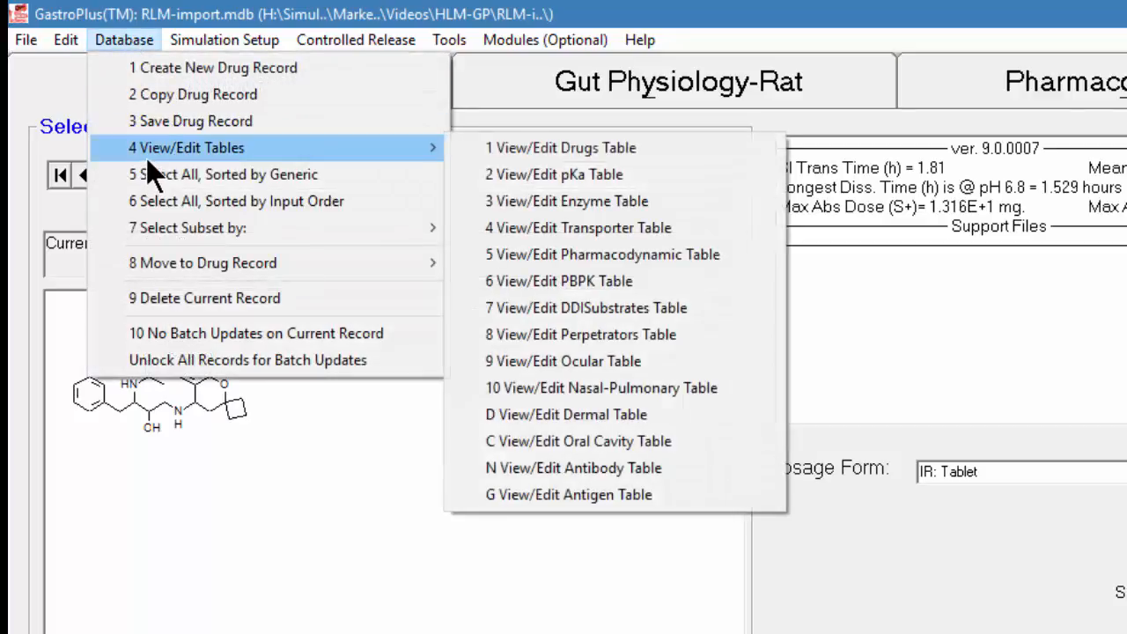
click(539, 145)
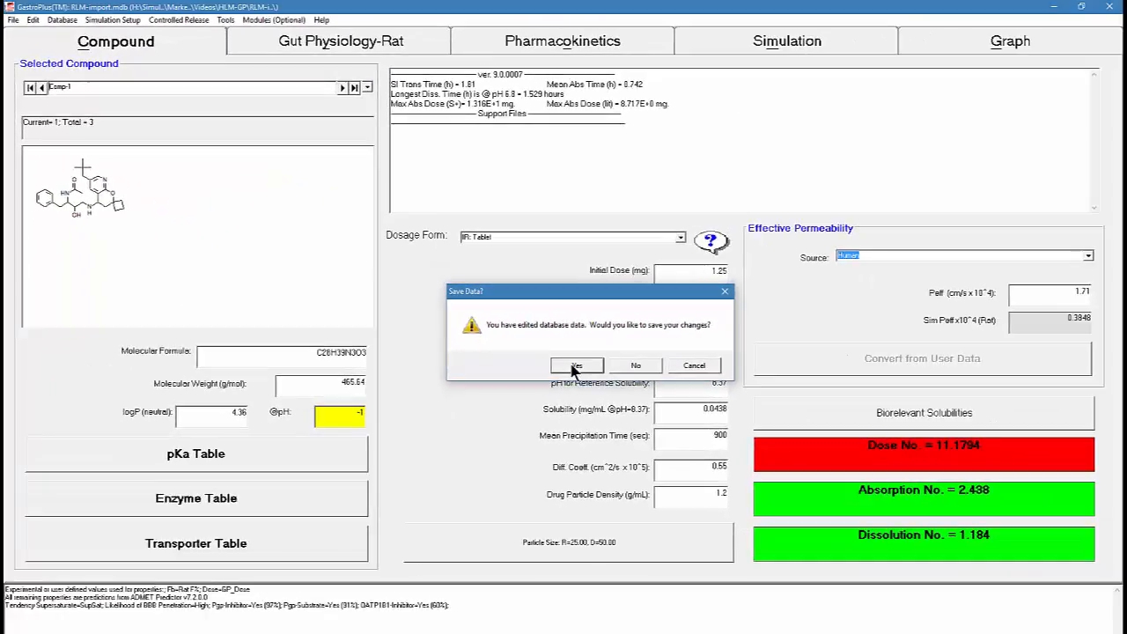
click(574, 366)
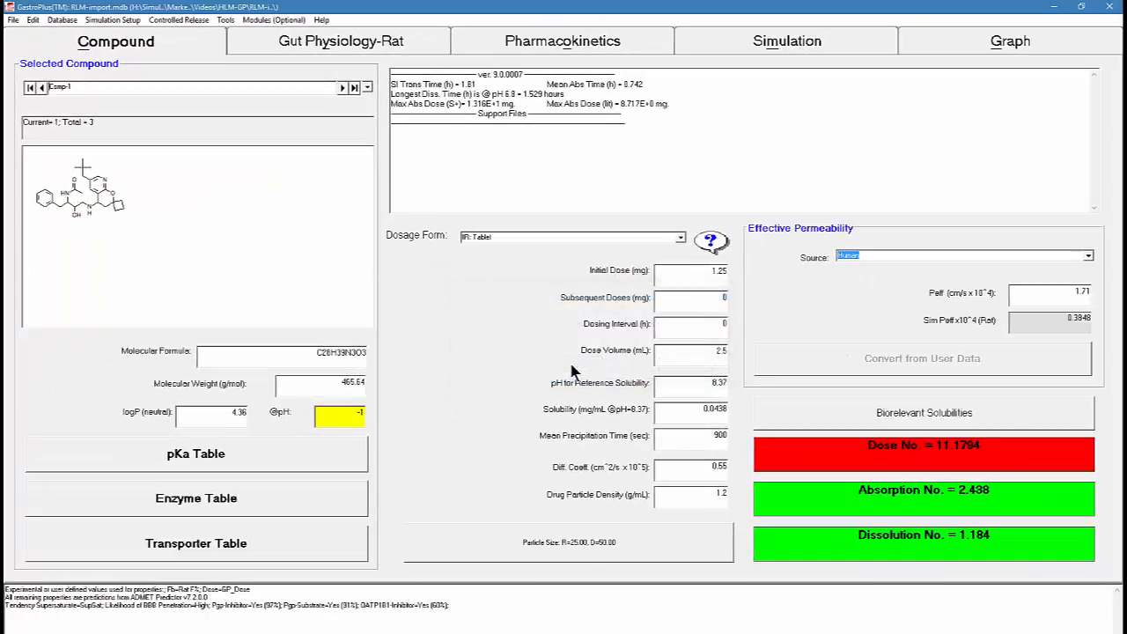
drag(433, 129, 577, 231)
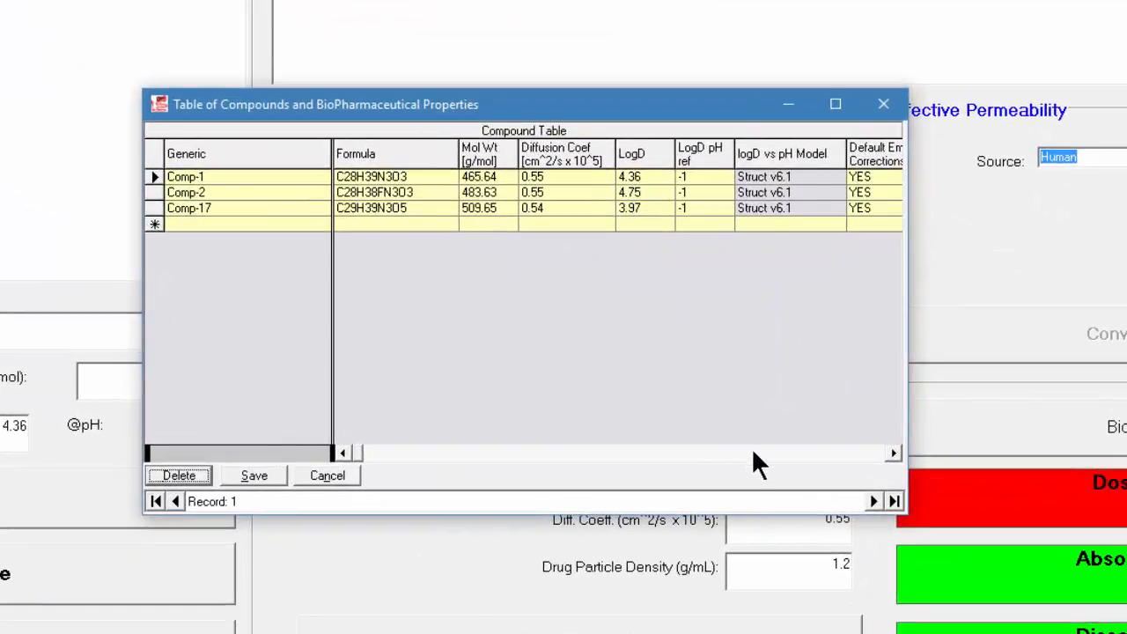
Set the DosageForm of Comp-1 to IR: Solution in the compound table
click(752, 452)
click(753, 453)
click(752, 453)
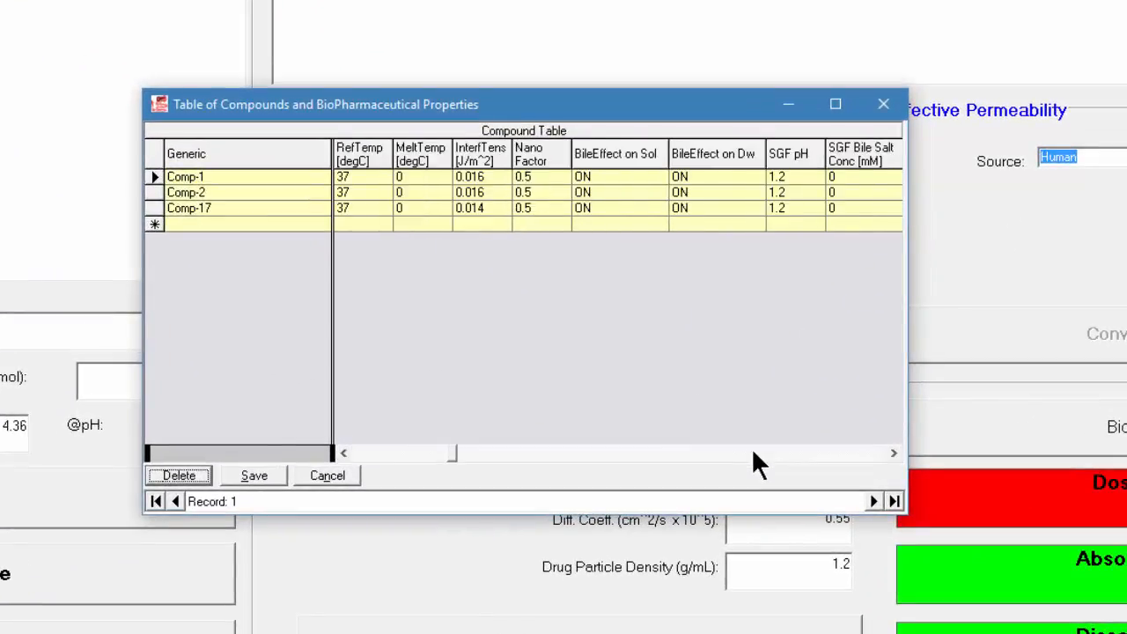
click(753, 452)
click(753, 452)
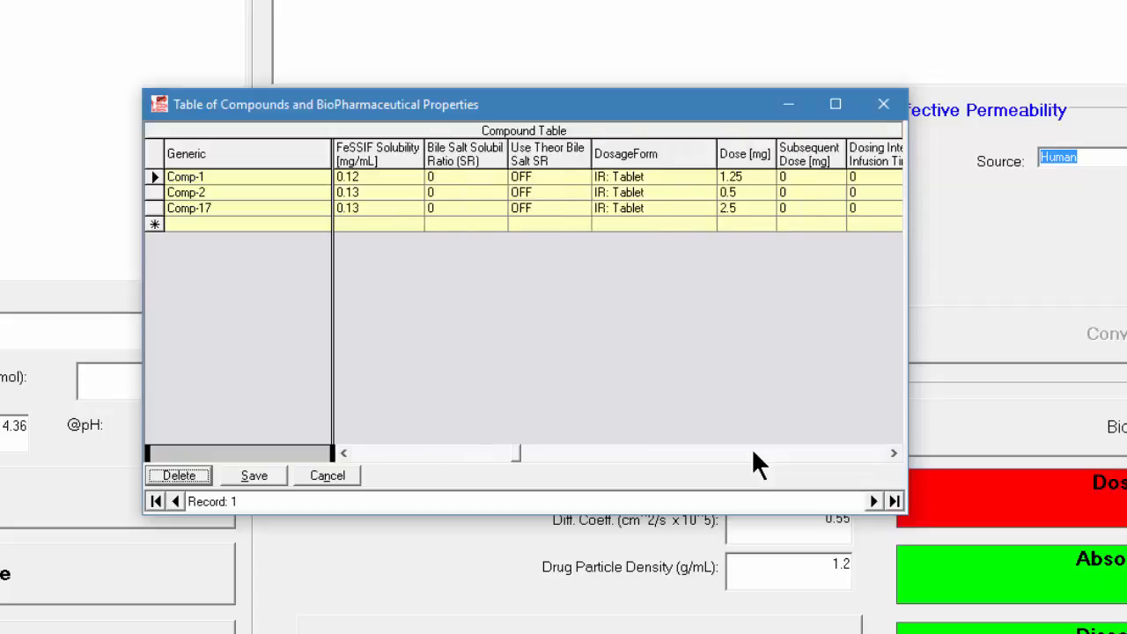
click(673, 176)
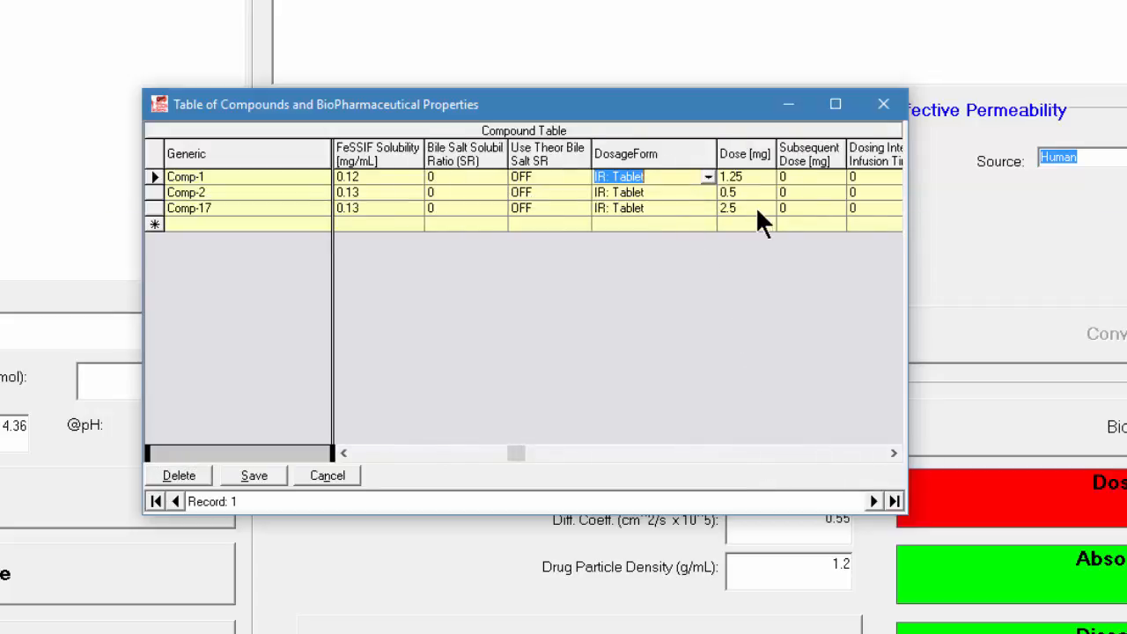
click(707, 178)
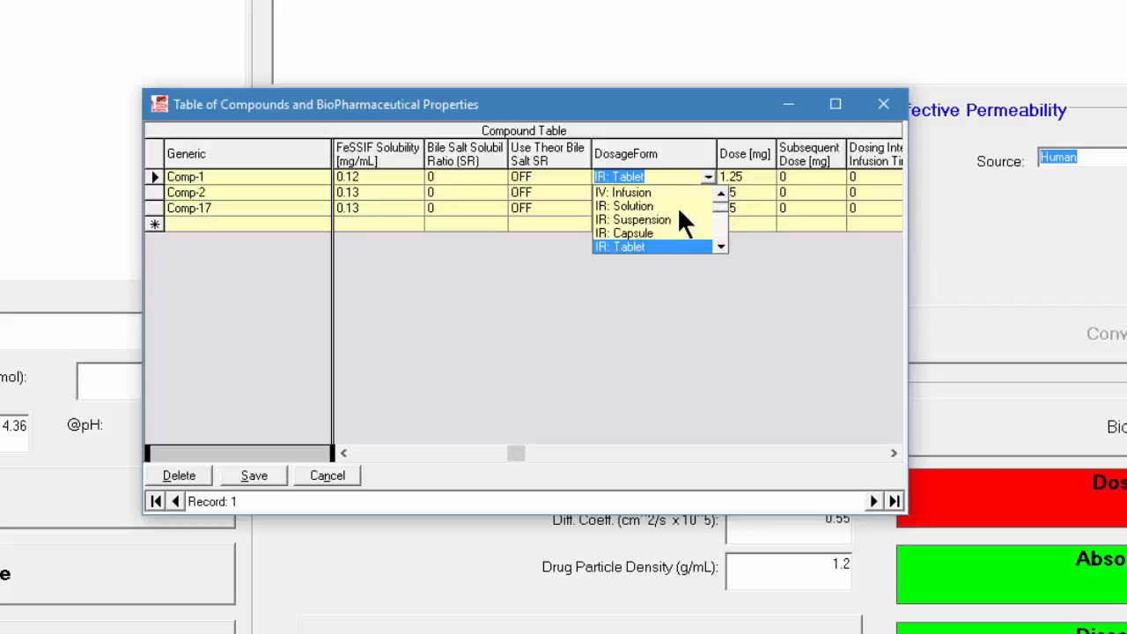
click(677, 206)
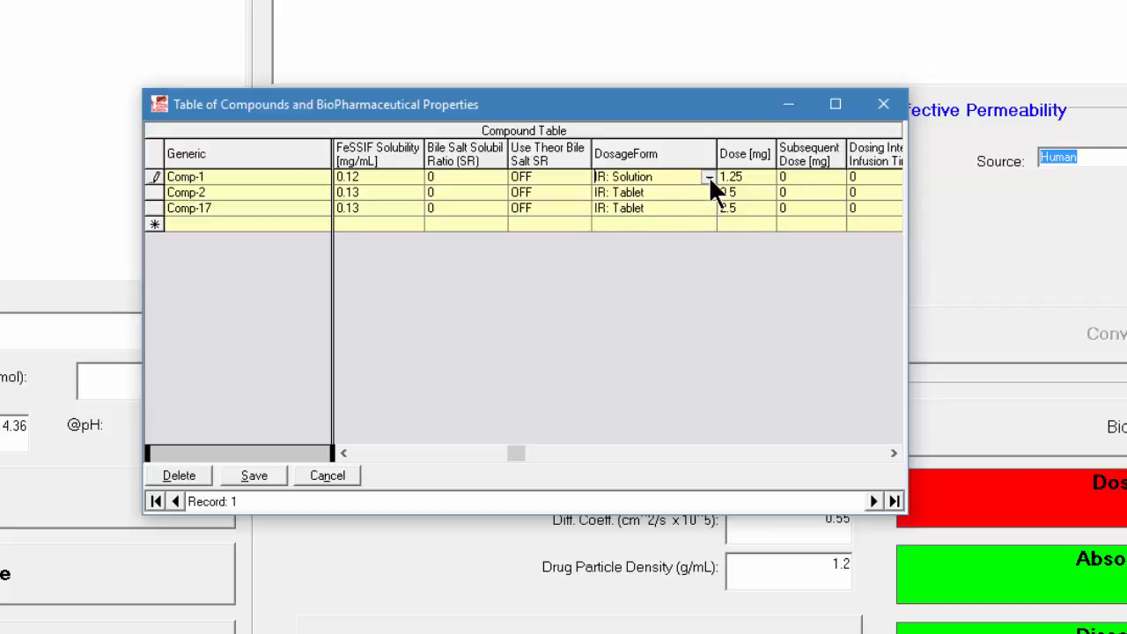
Update all rows of the DosageForm column with IR: Solution and save the compound table
click(709, 177)
click(706, 177)
right_click(688, 179)
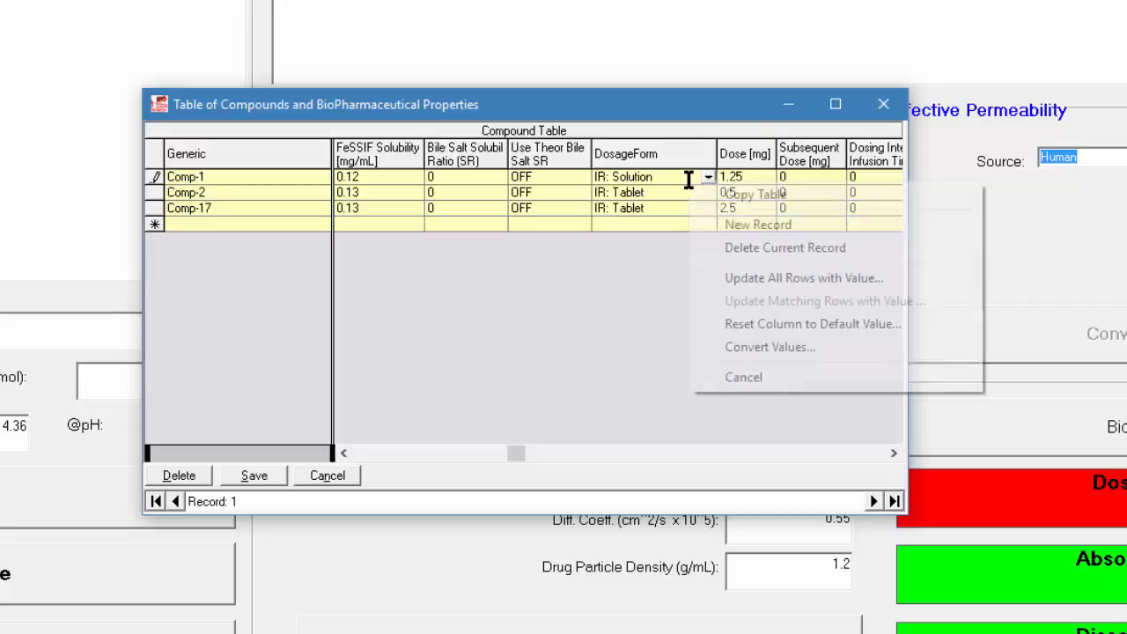
click(719, 278)
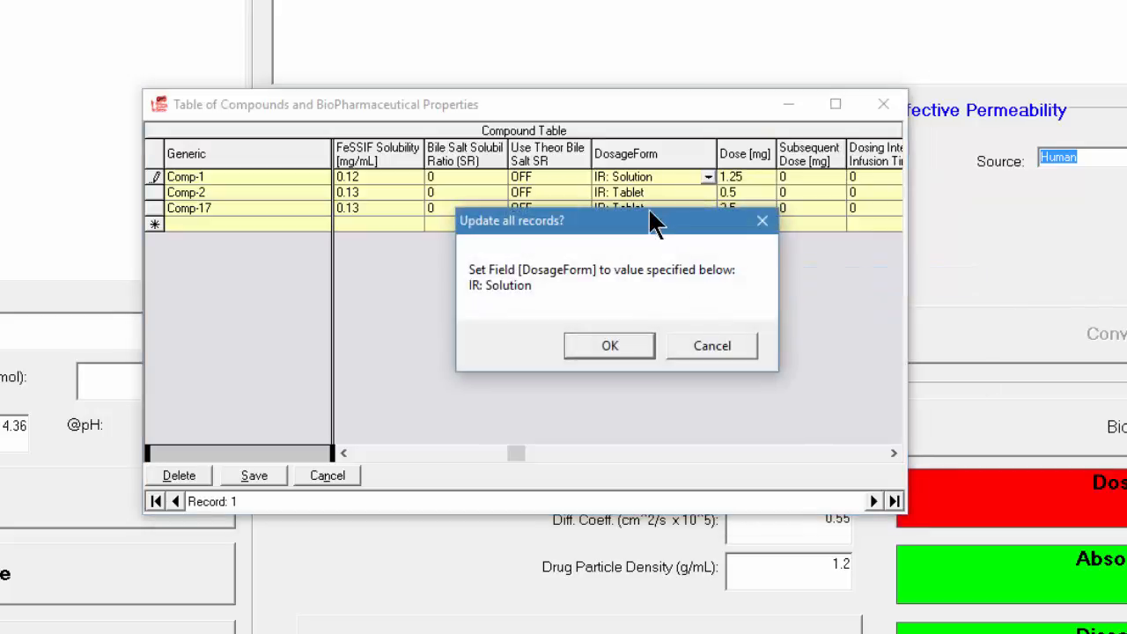
click(586, 336)
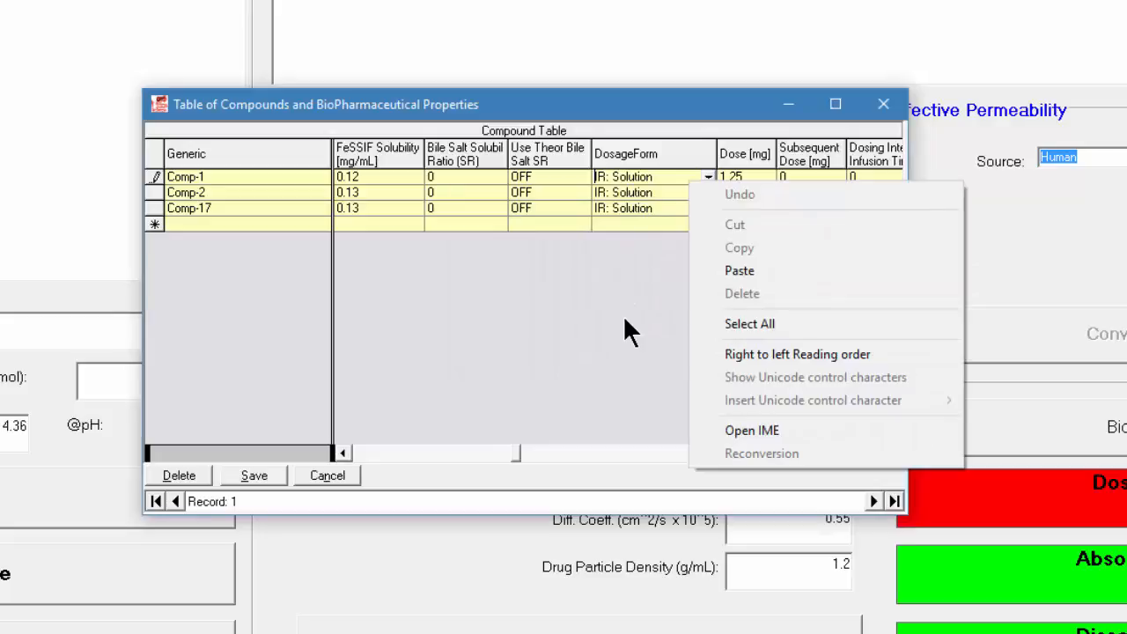
click(623, 317)
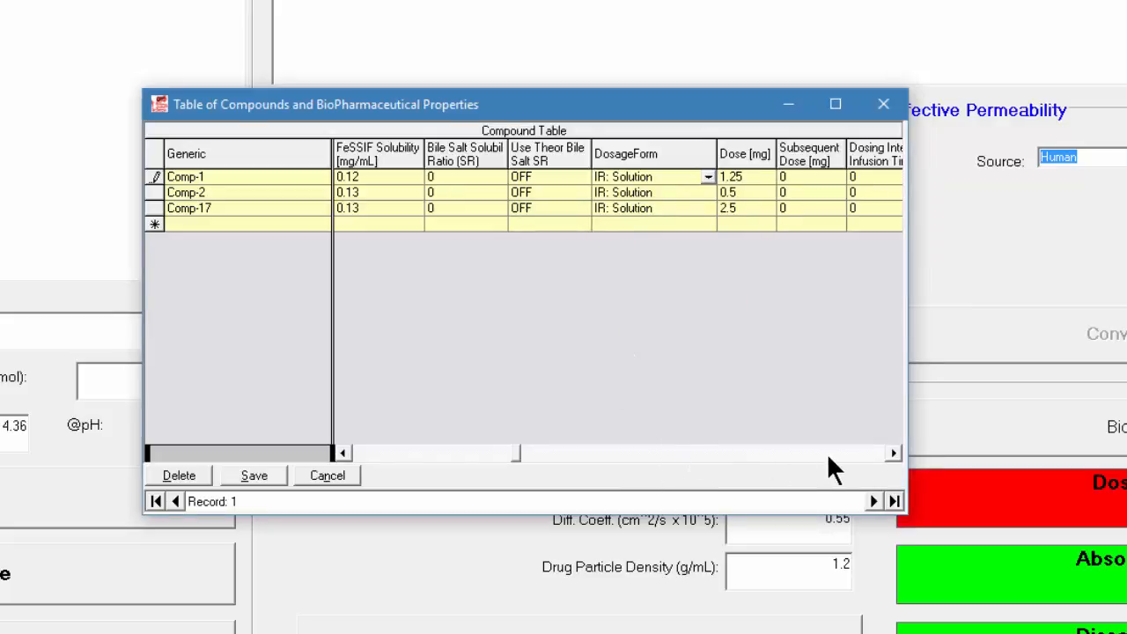
click(278, 468)
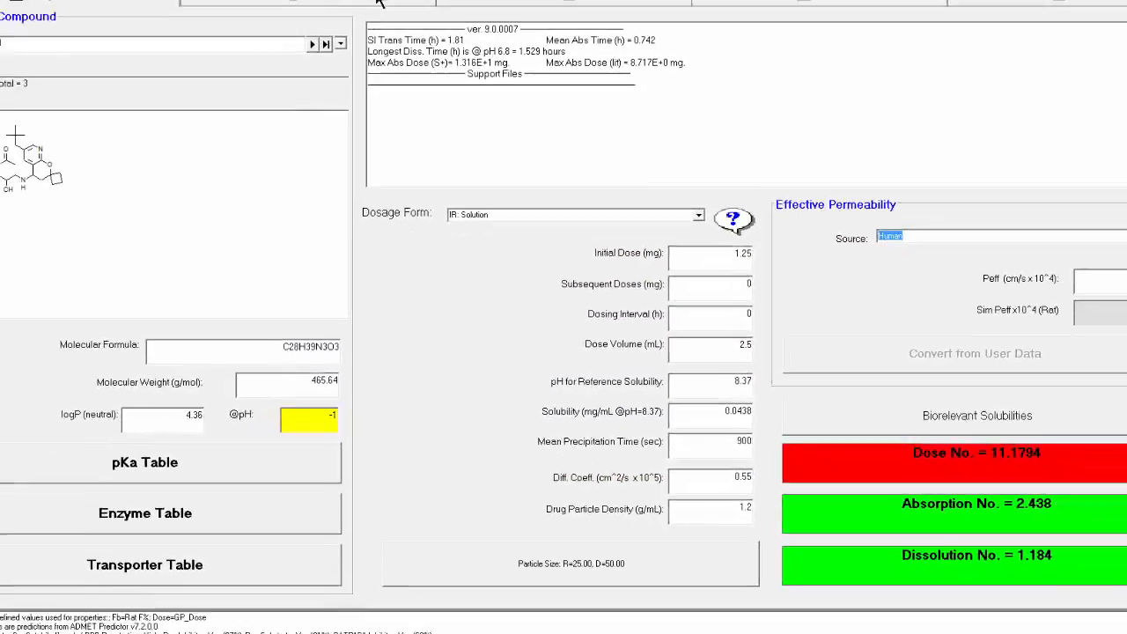
Set the stomach transit time in the rat gut physiology to 0.1 h
click(399, 44)
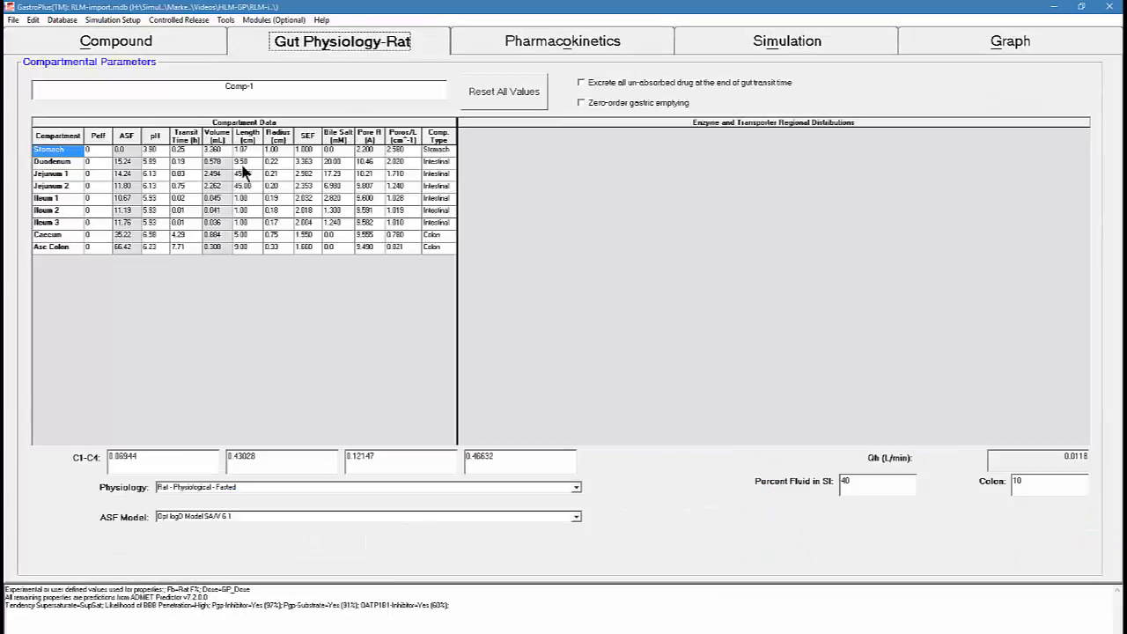
click(194, 152)
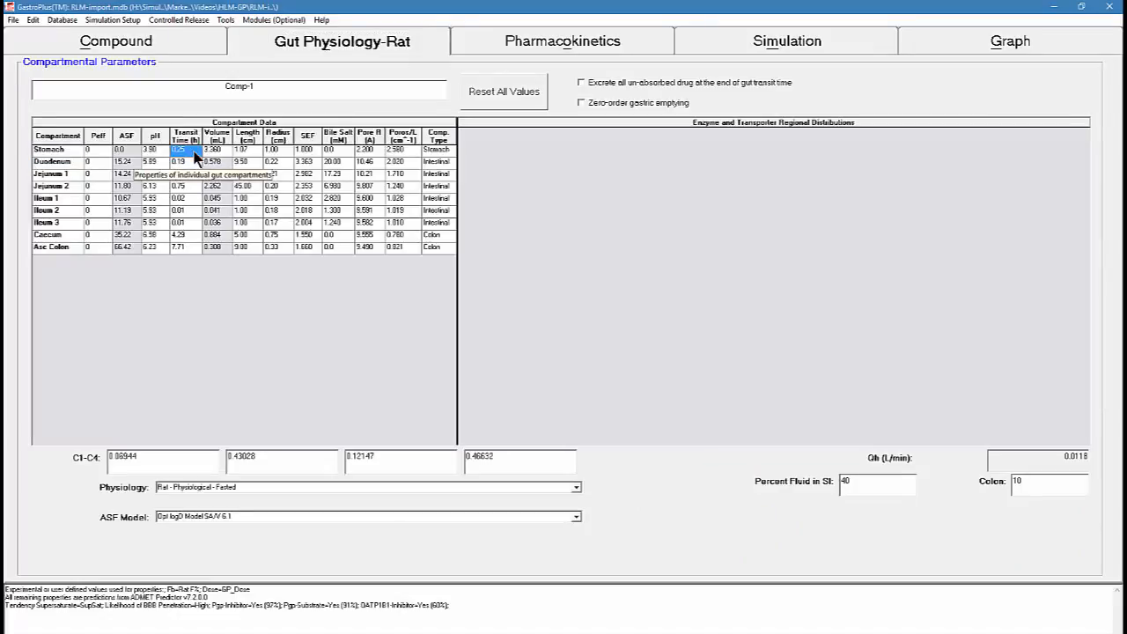
text(0.1)
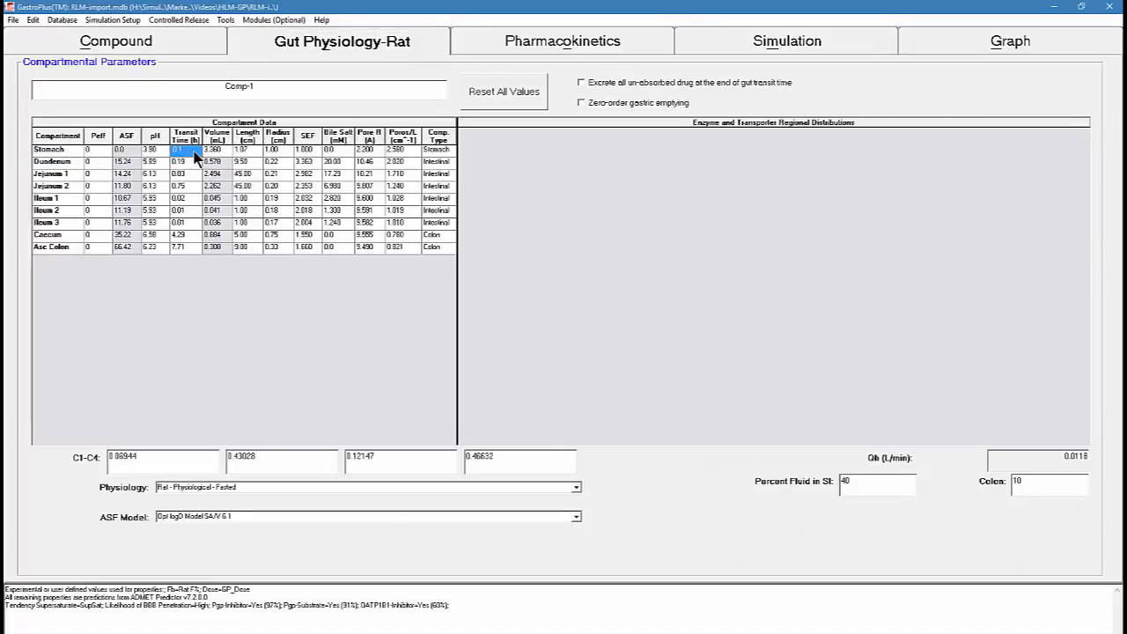
key(Return)
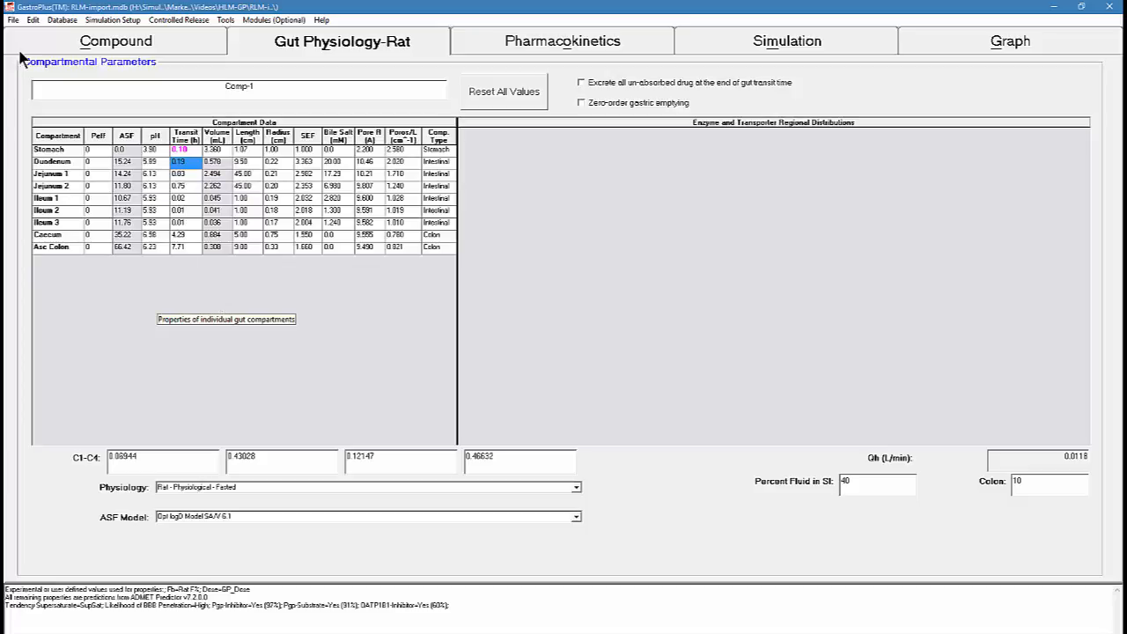
Save the modified ACAT model with the database file as rat-0.1h-stomach-transit-solution, and store this physiology in the database
click(13, 20)
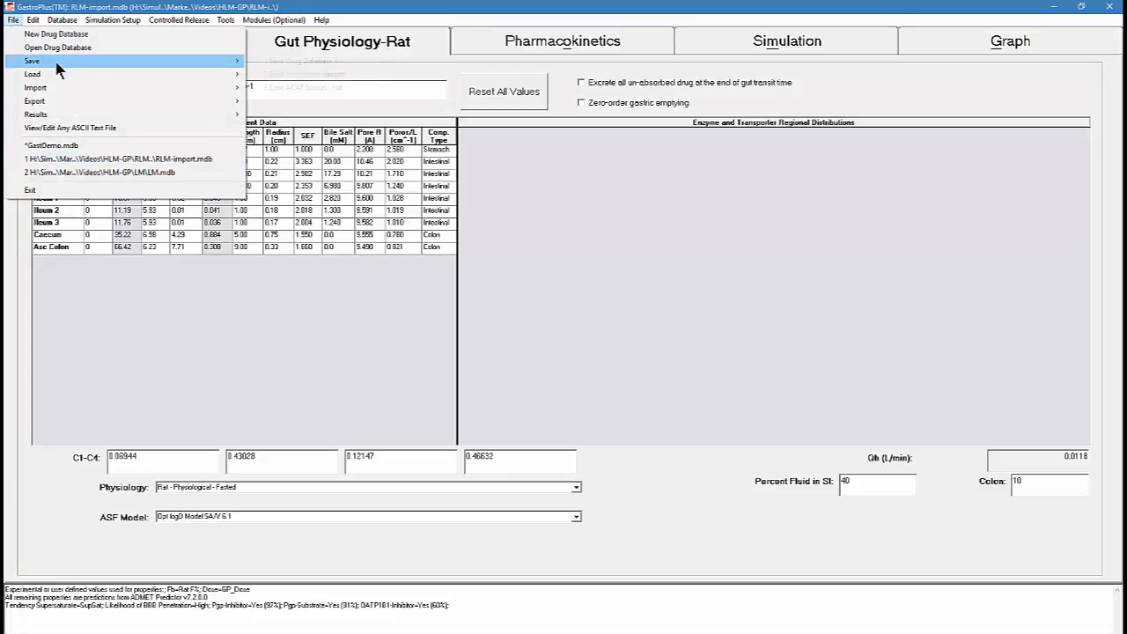
mouse_move(176, 61)
click(327, 89)
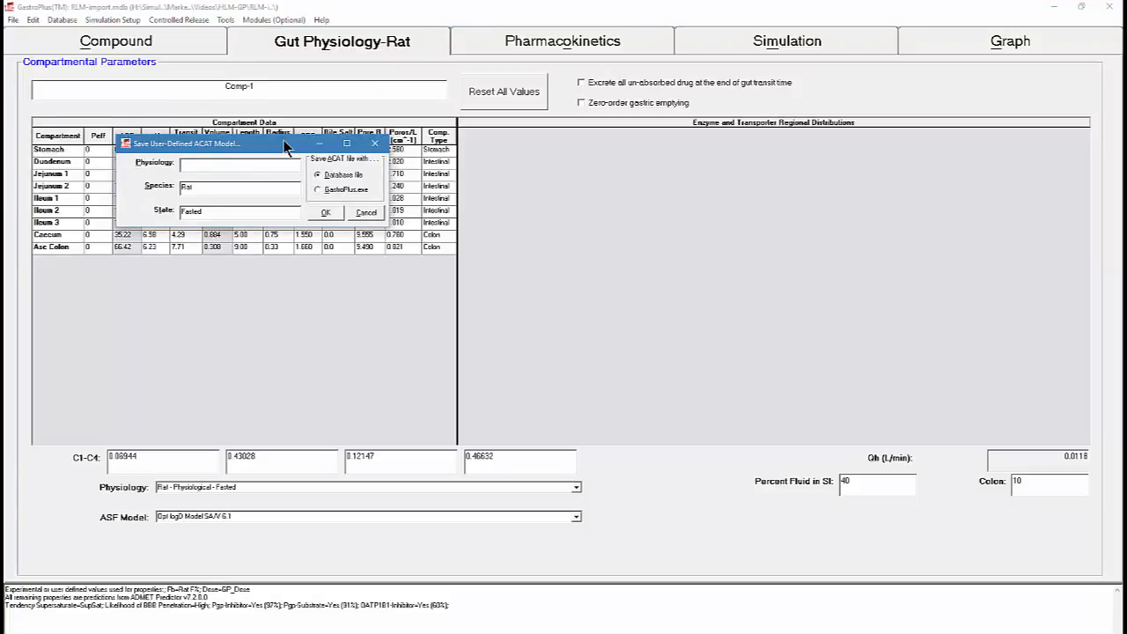
text(rat-0.1h-stomach-transit-solution)
click(327, 214)
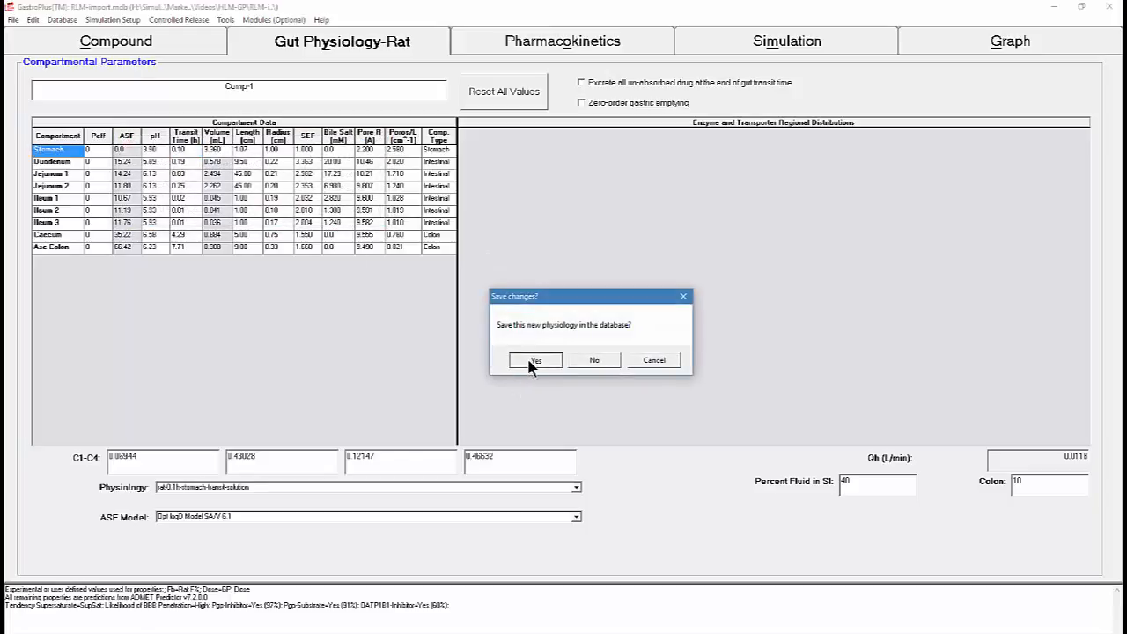
click(528, 361)
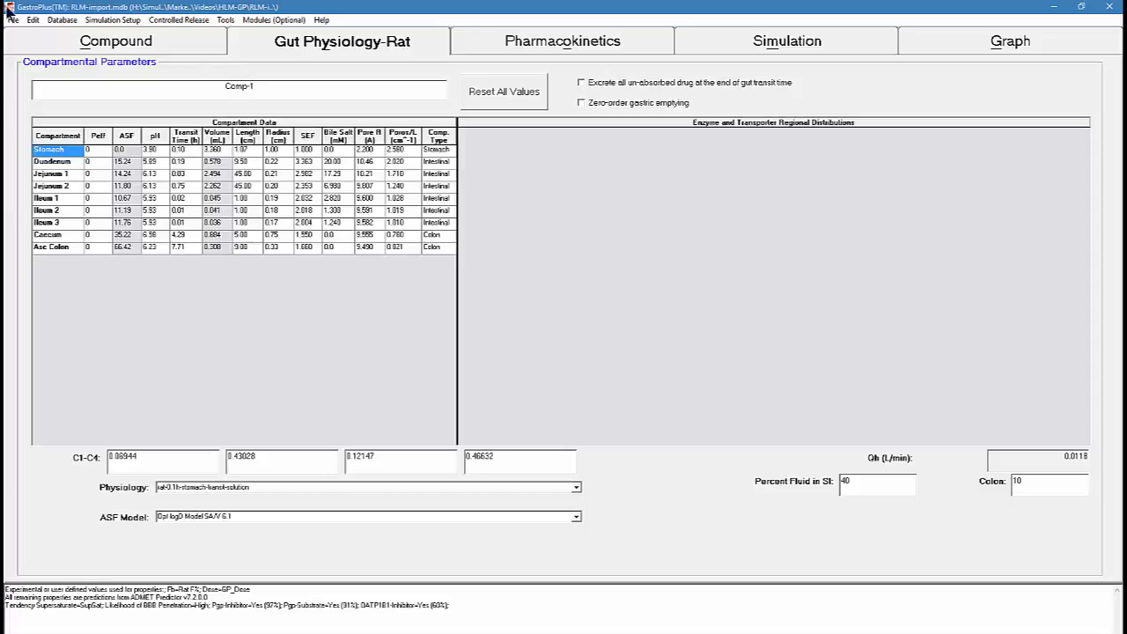
Update the Physiology column for all records in the Drugs table with rat-0.1h-stomach-transit-solution and save the table
click(62, 19)
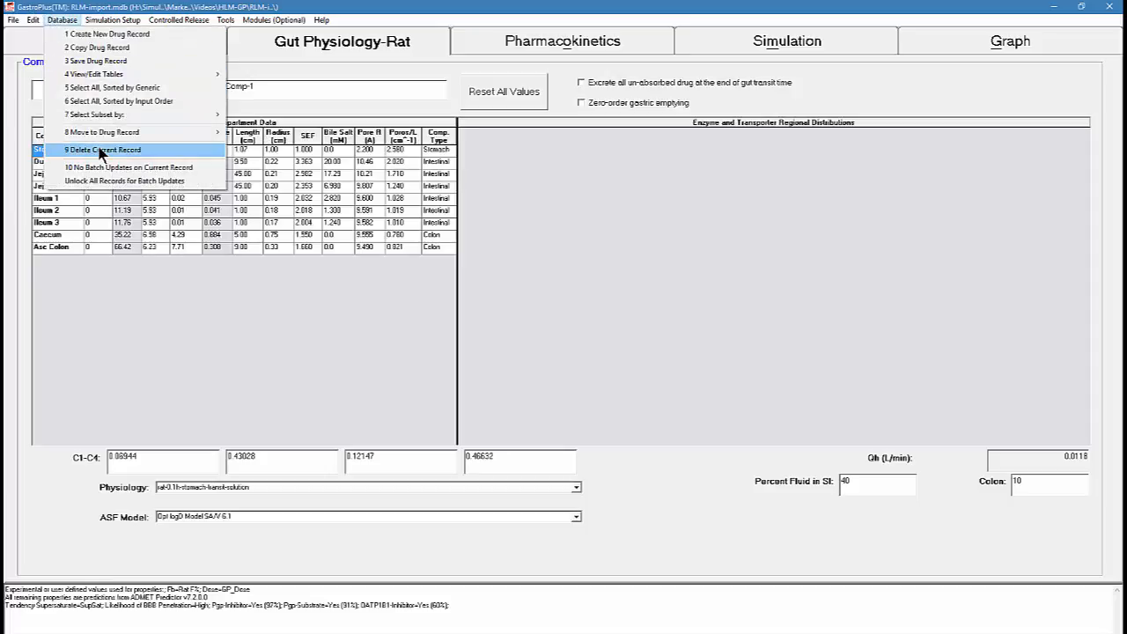
mouse_move(176, 74)
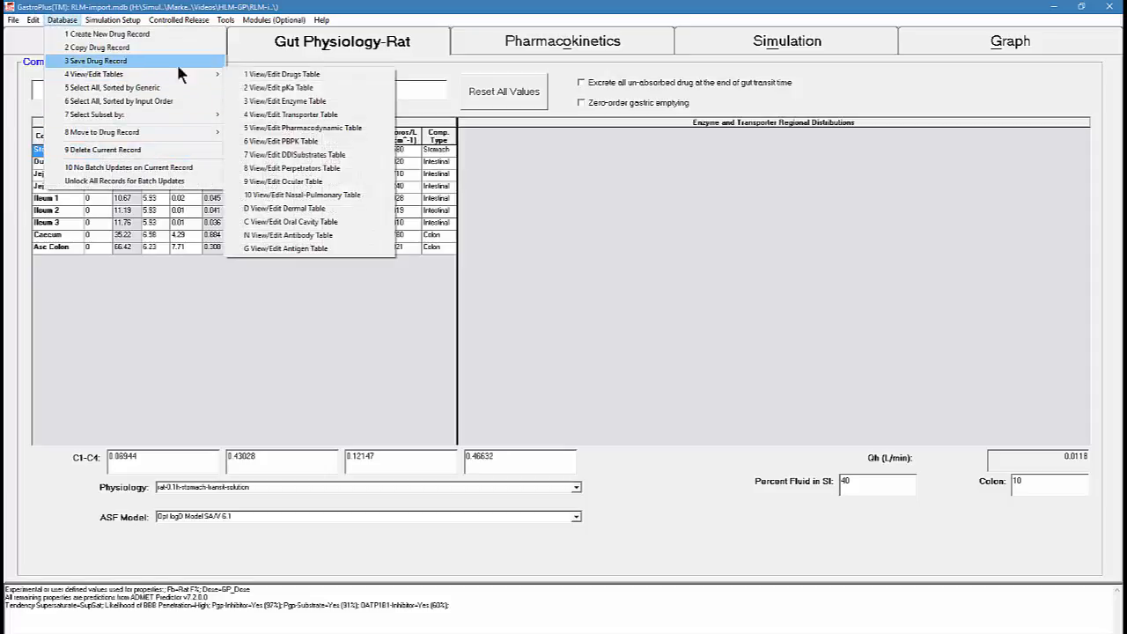
click(240, 76)
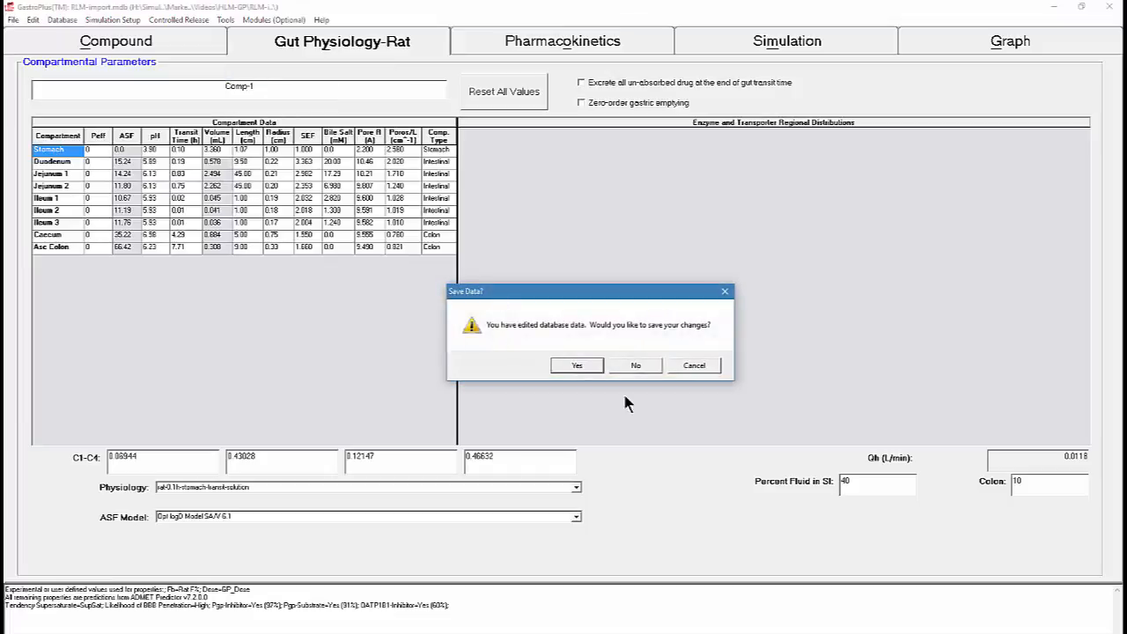
click(578, 365)
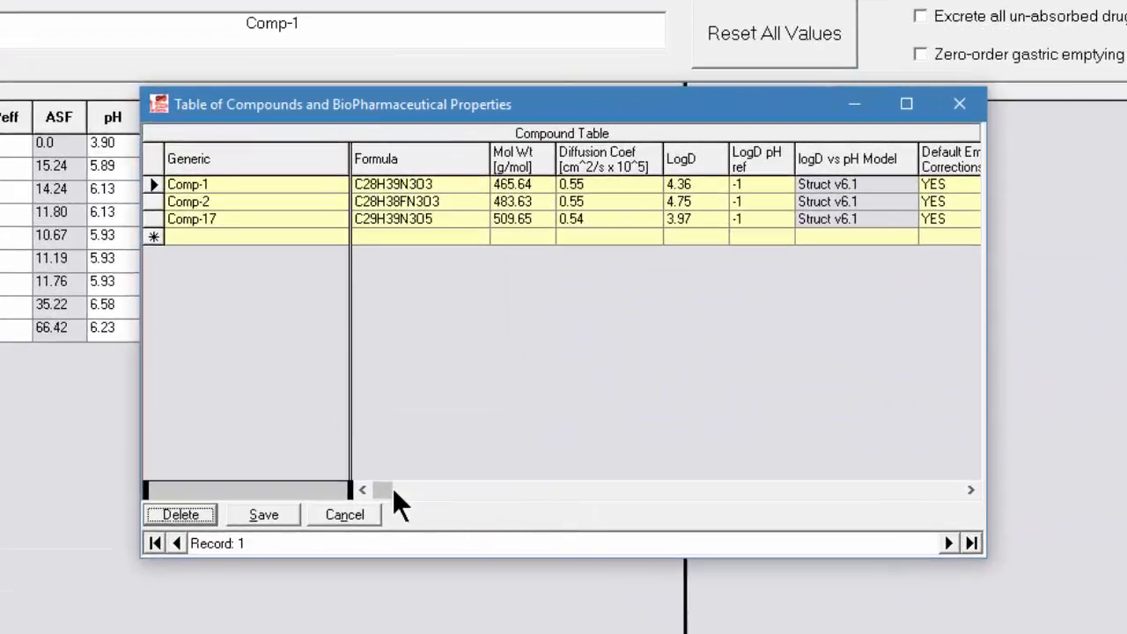
drag(380, 485, 421, 489)
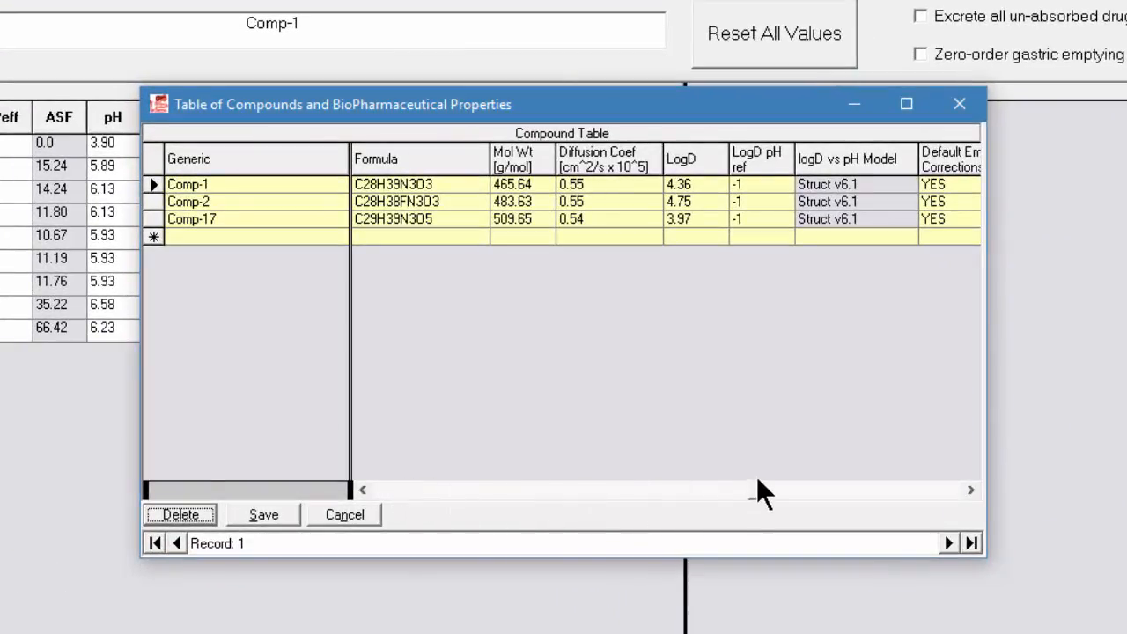
drag(757, 476, 756, 476)
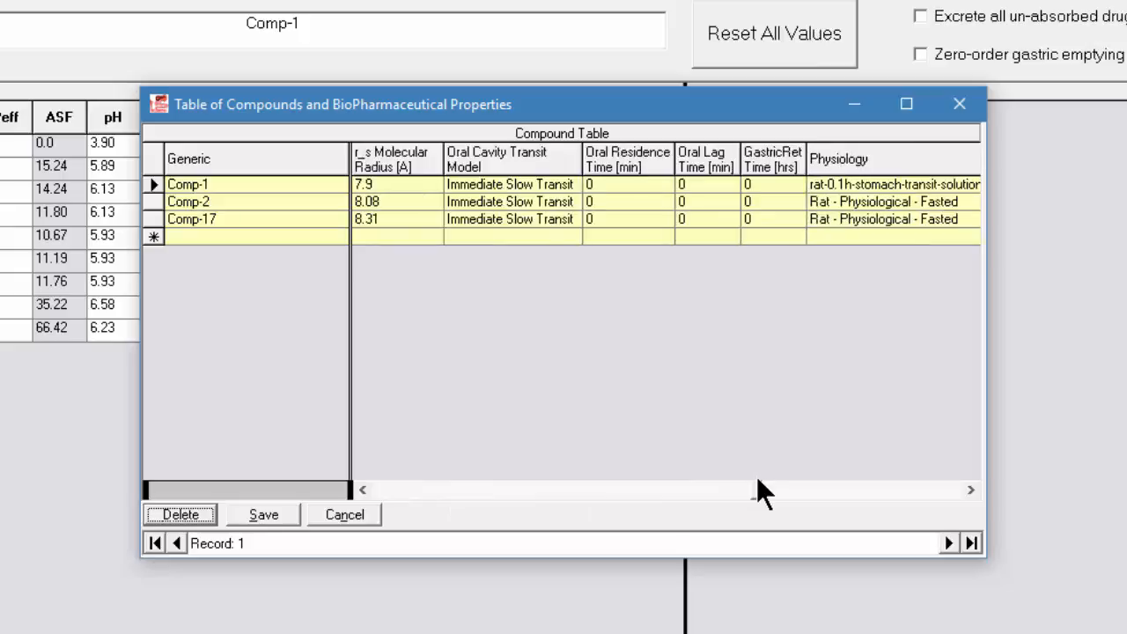
right_click(897, 181)
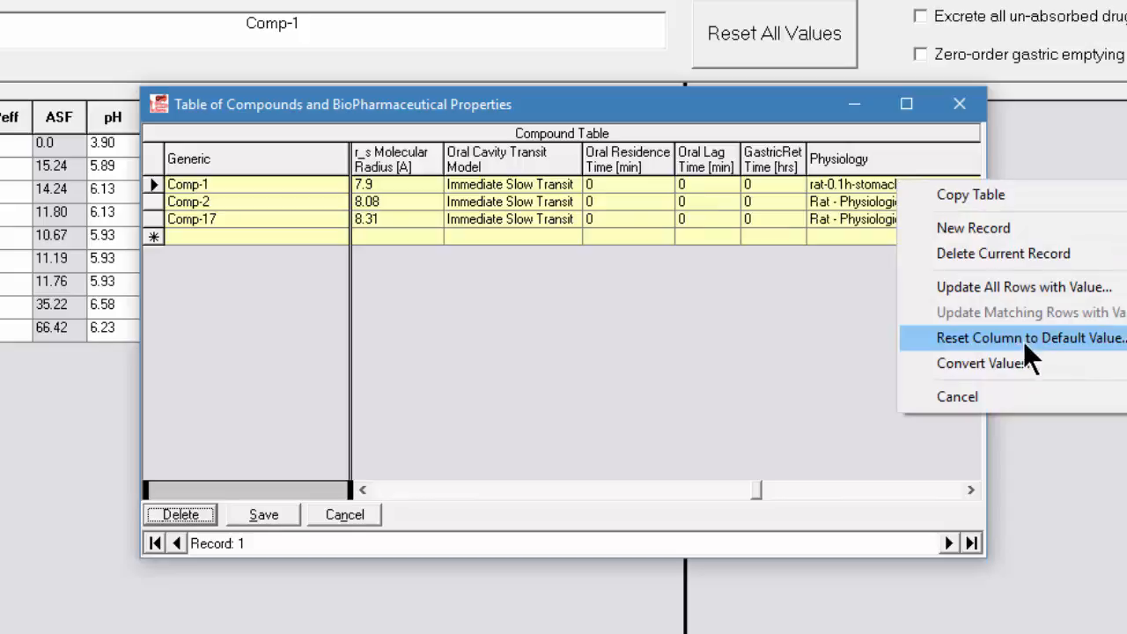
click(1043, 286)
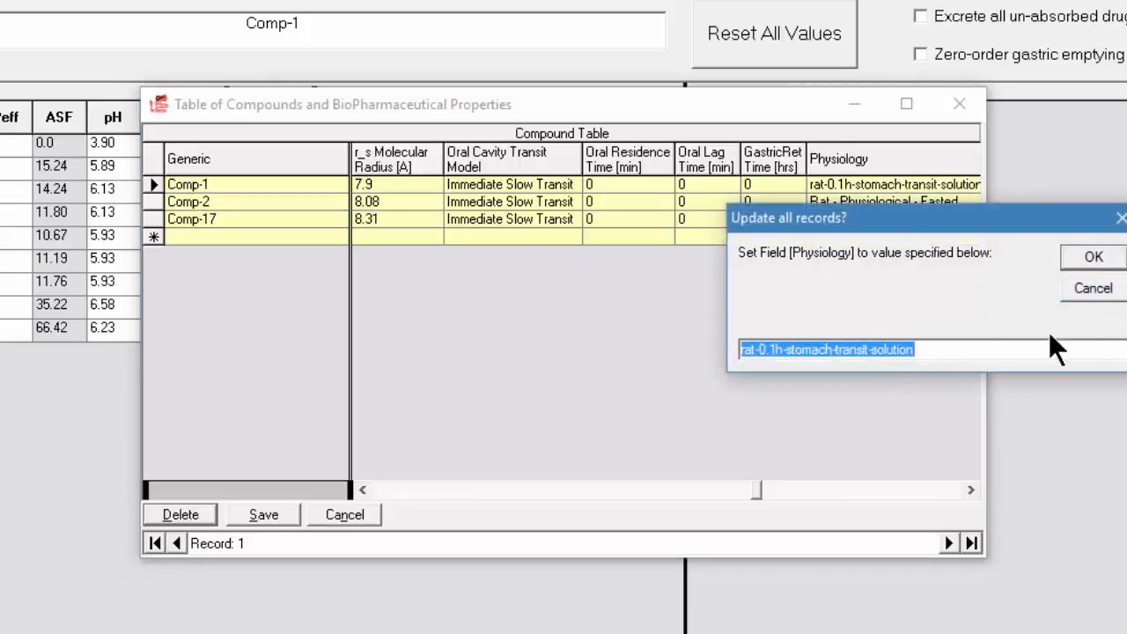
click(1093, 257)
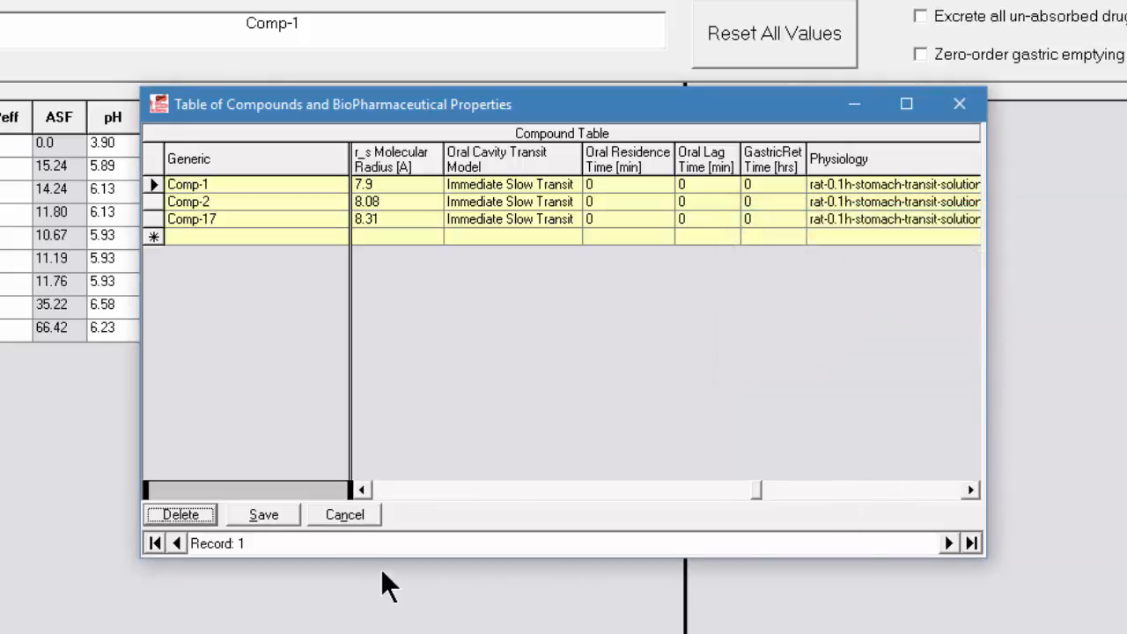
click(264, 514)
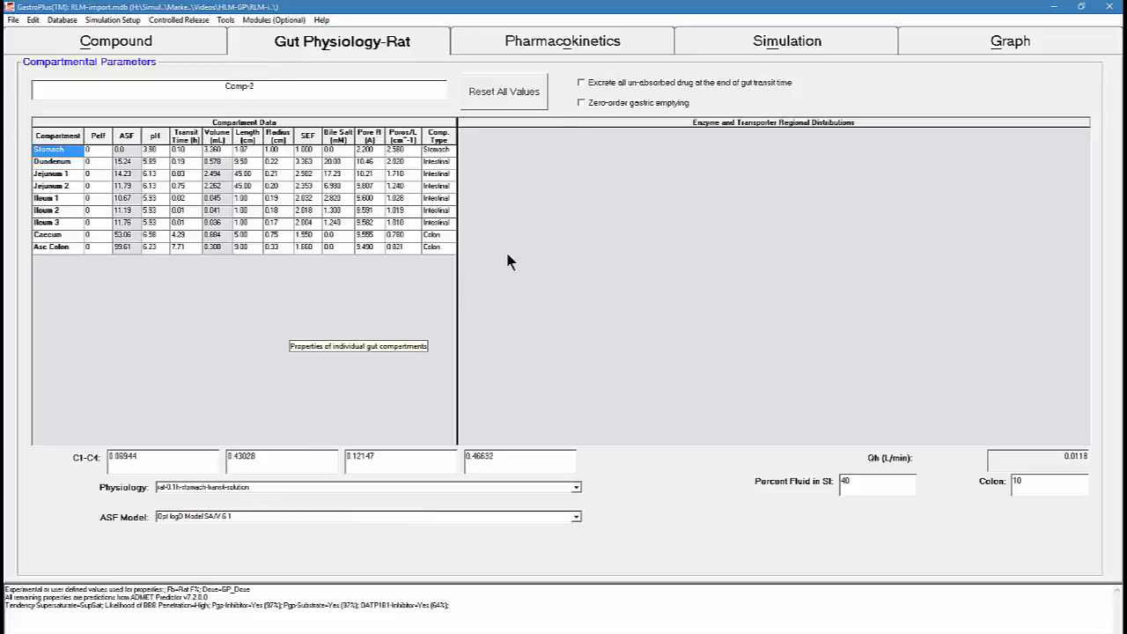
Review the pharmacokinetics and PBPK summary of Comp-2 and Comp-17
click(542, 51)
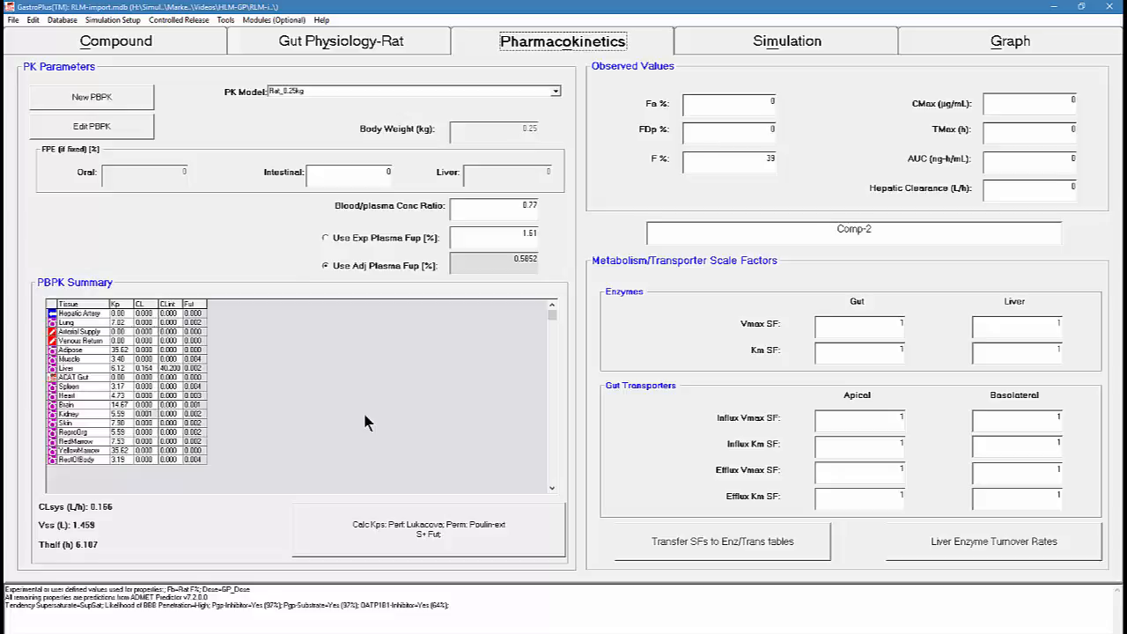
key(Page_Down)
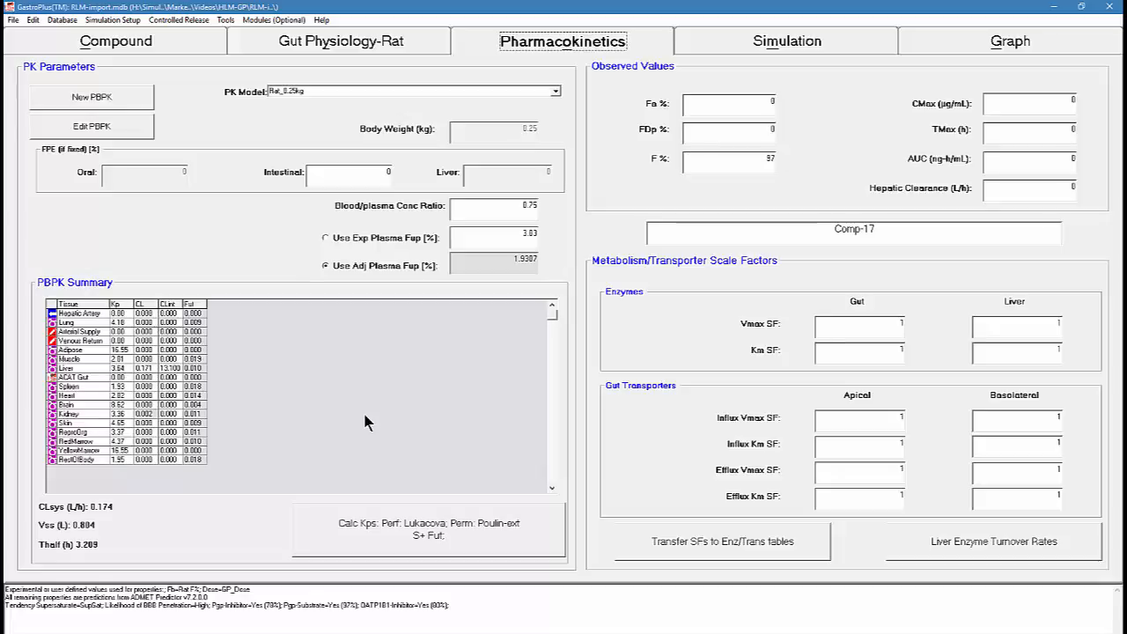
Return to the first compound record, Comp-1, and run a single simulation for it
click(192, 41)
click(30, 87)
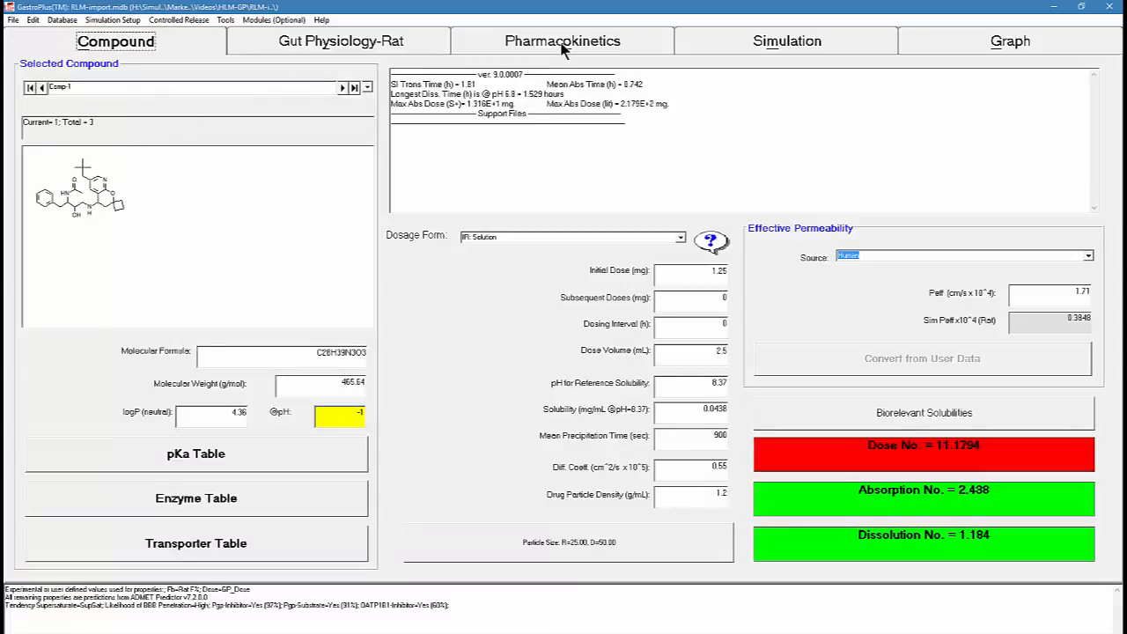
click(728, 41)
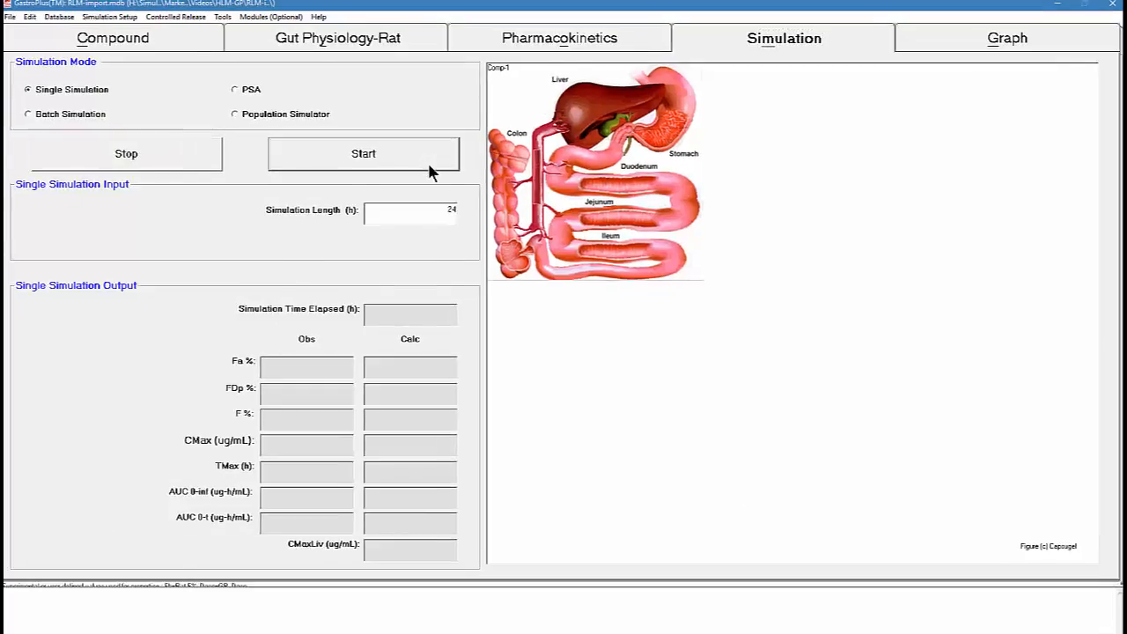
click(429, 167)
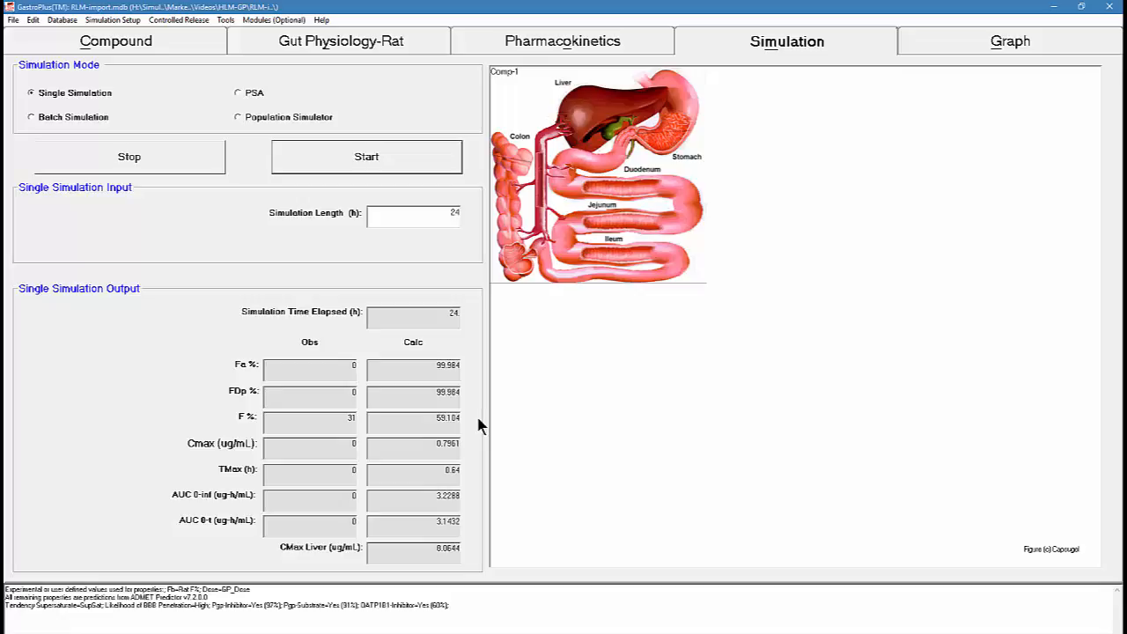
Run single simulations for the next two records, Comp-2 and Comp-17
key(Page_Down)
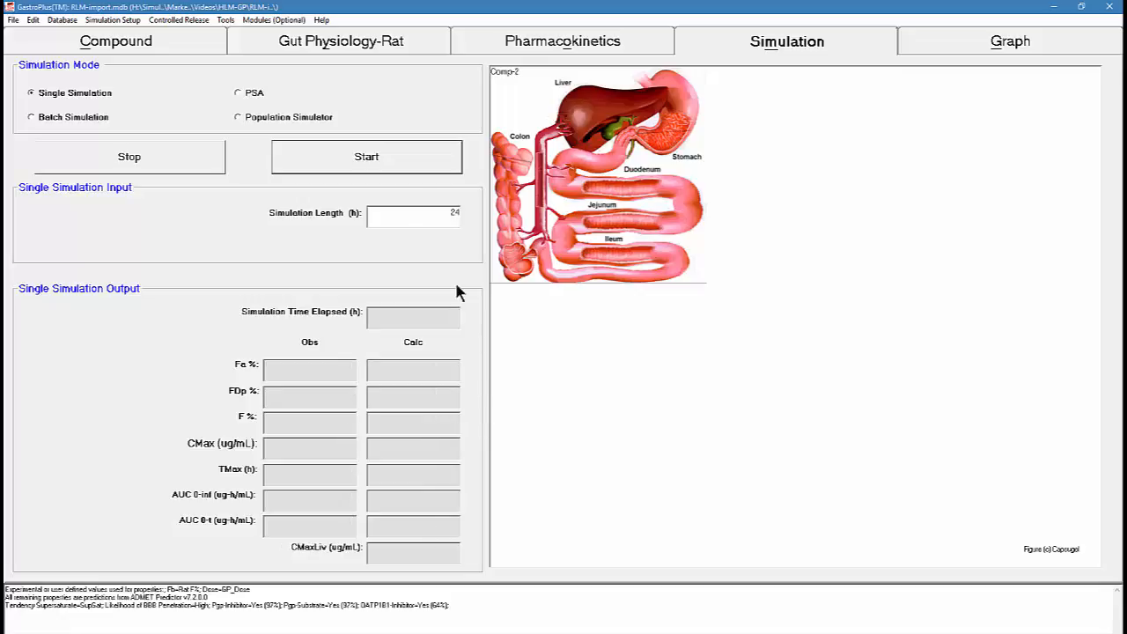
click(419, 173)
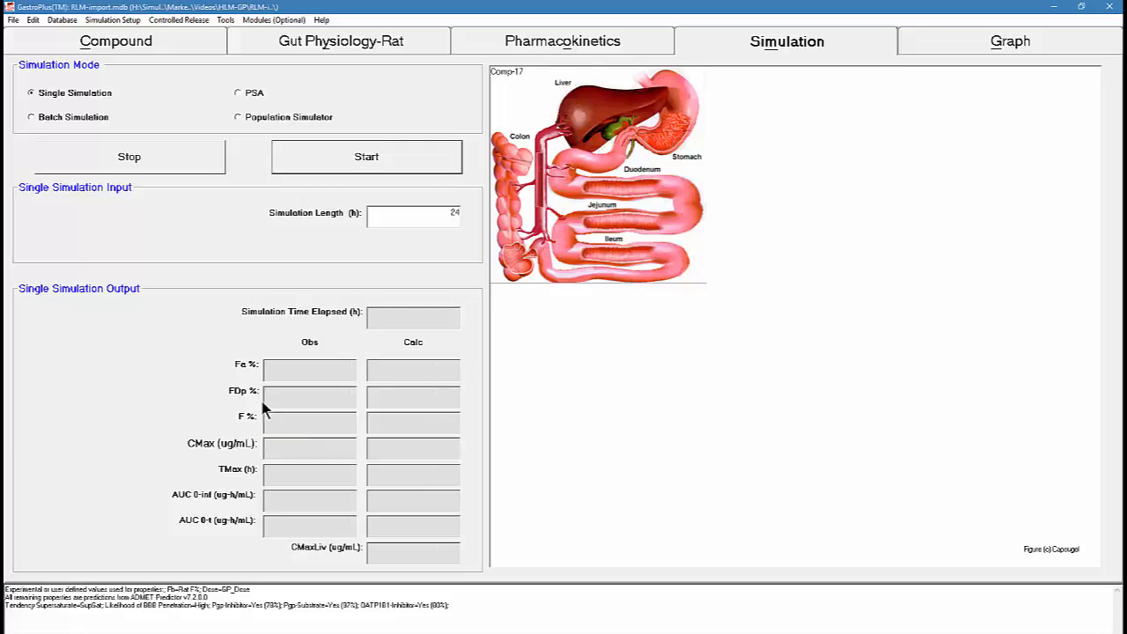
click(340, 169)
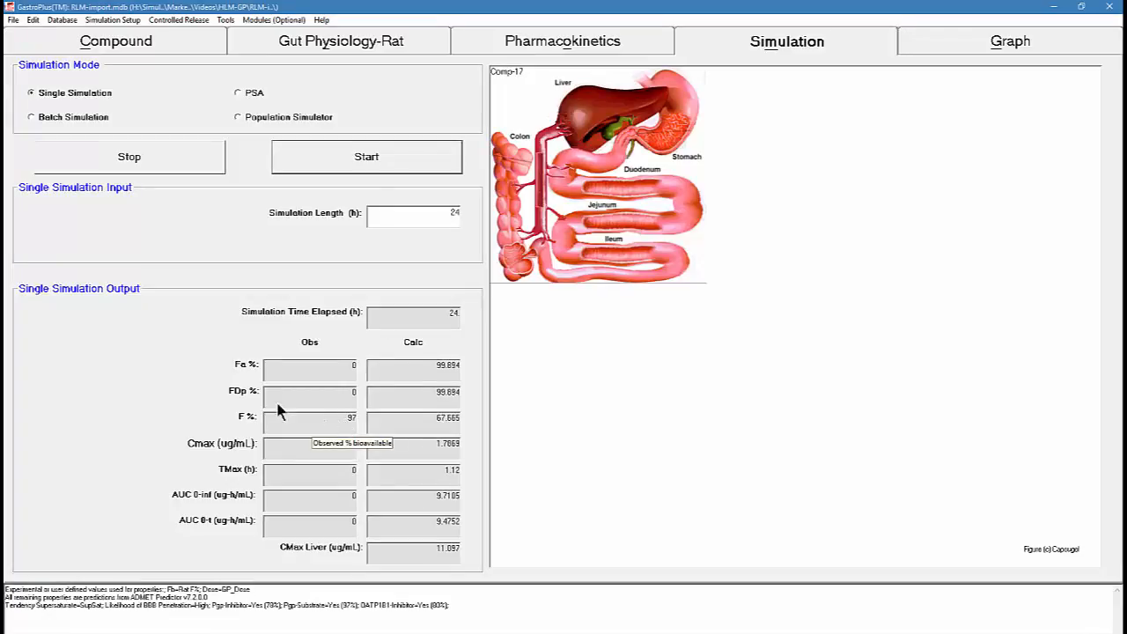
Run a batch simulation of all records, saving Cp-time results in a single file in Excel single-time-column format as RLM-import.txt
click(72, 120)
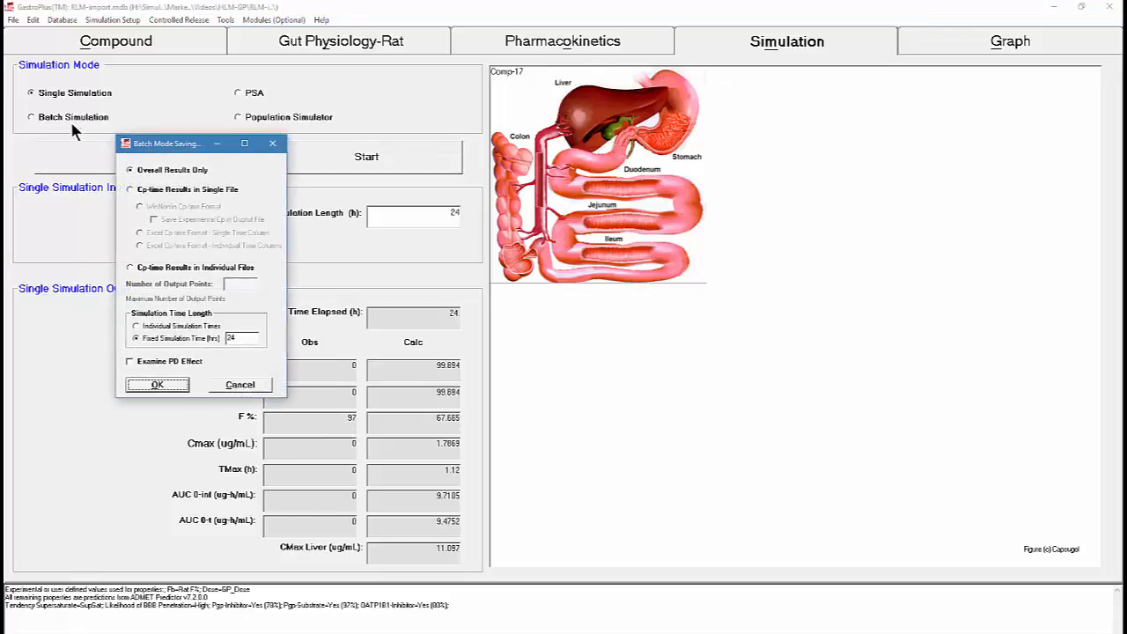
click(134, 190)
click(158, 234)
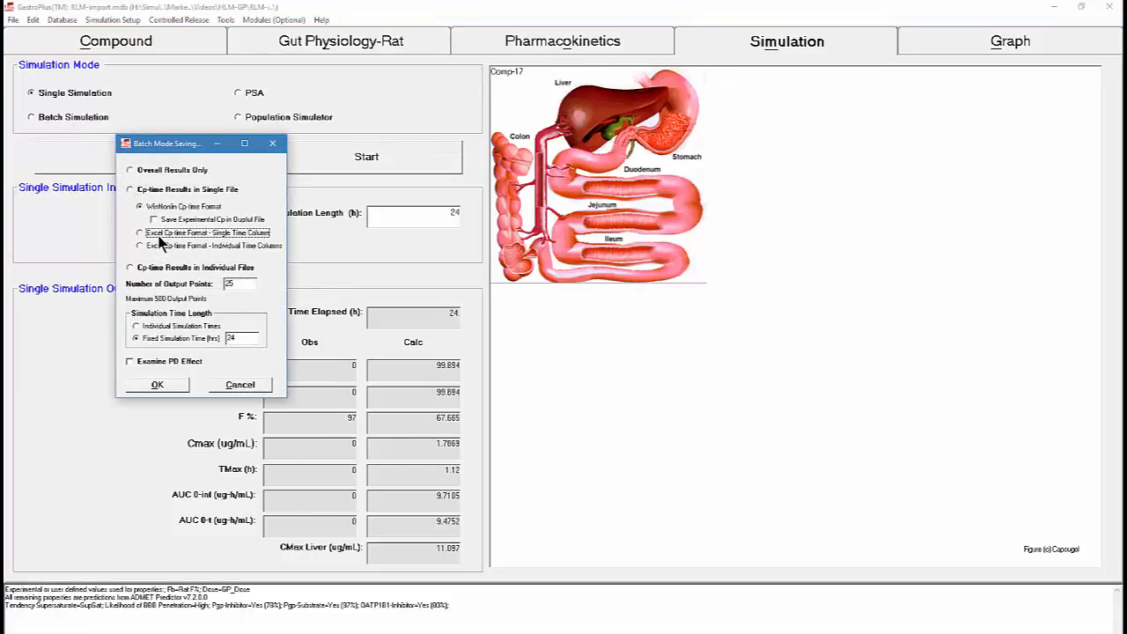
click(134, 385)
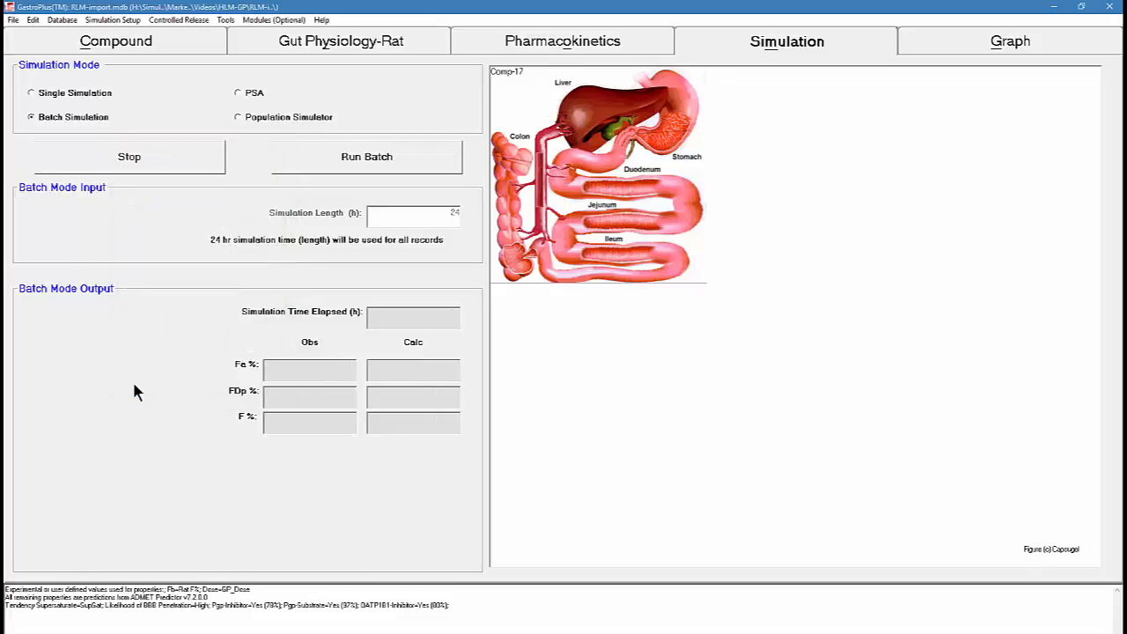
click(315, 163)
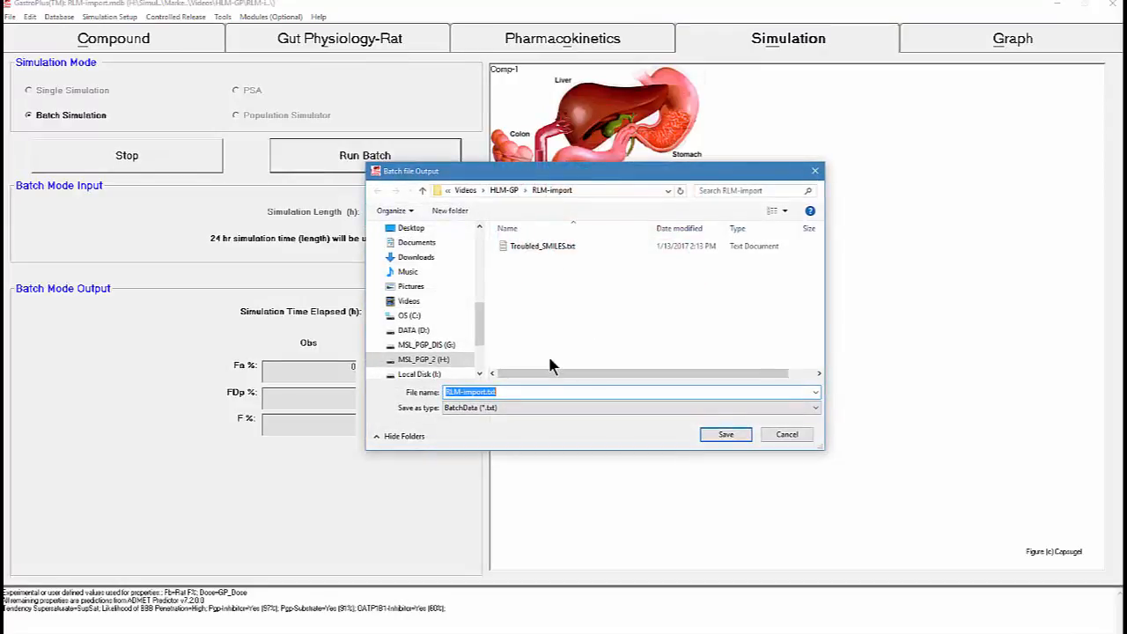
click(723, 433)
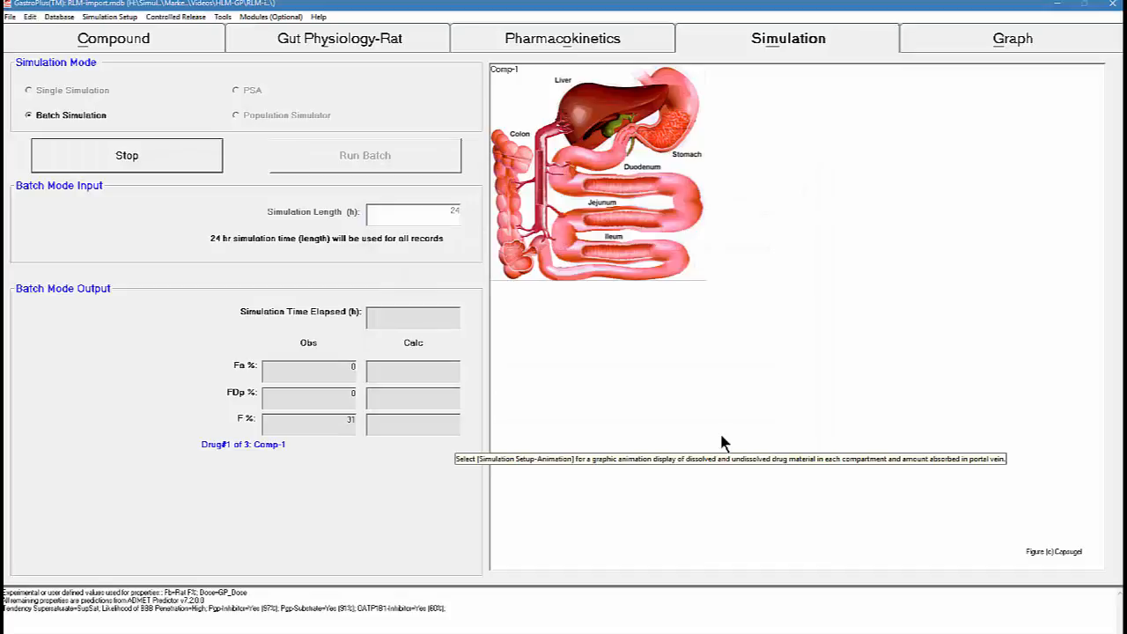